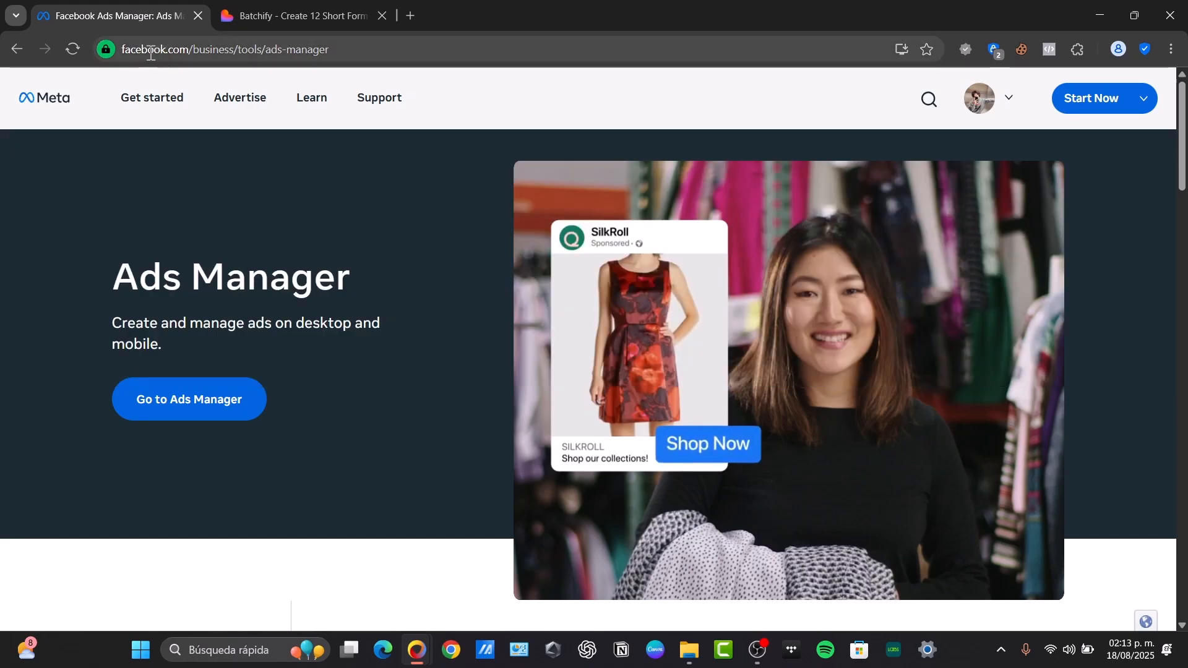
Open Ads Manager from Facebook's business tools page
left_click_drag(188, 49, 344, 51)
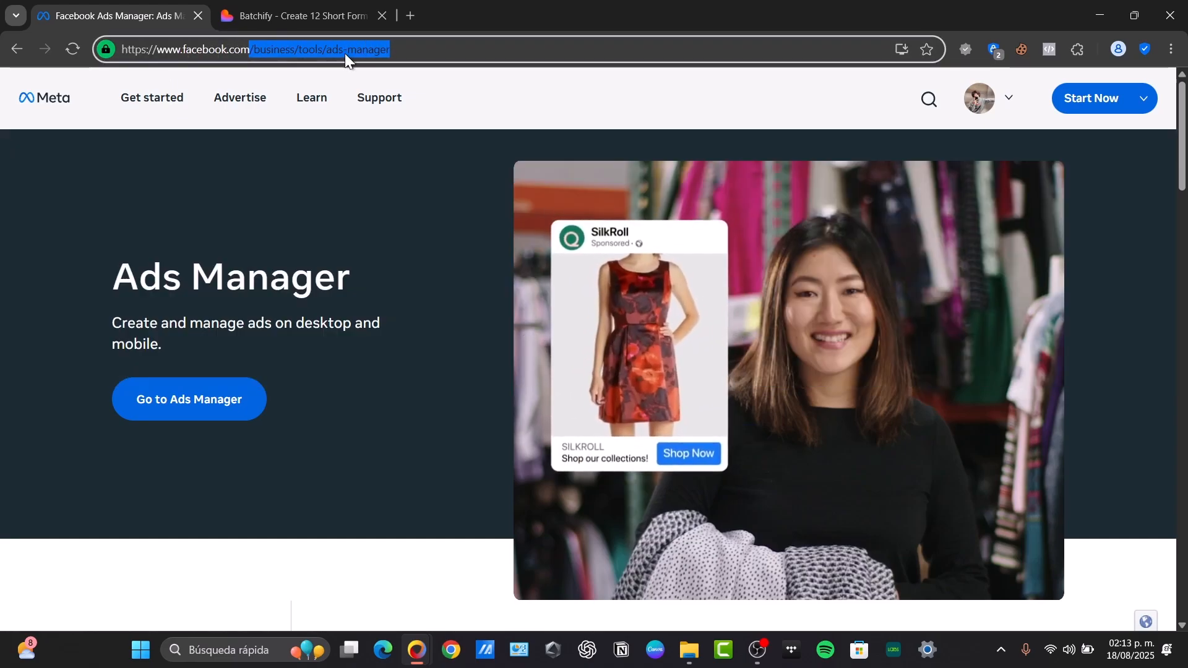
mouse_move(143, 89)
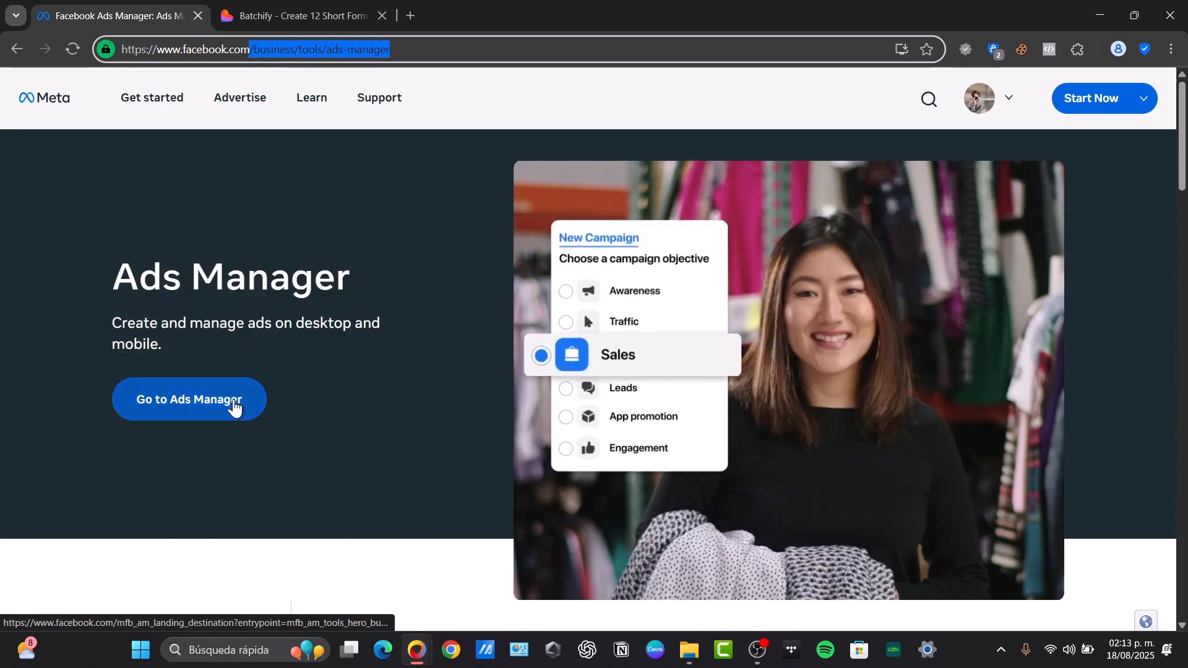
left_click(233, 399)
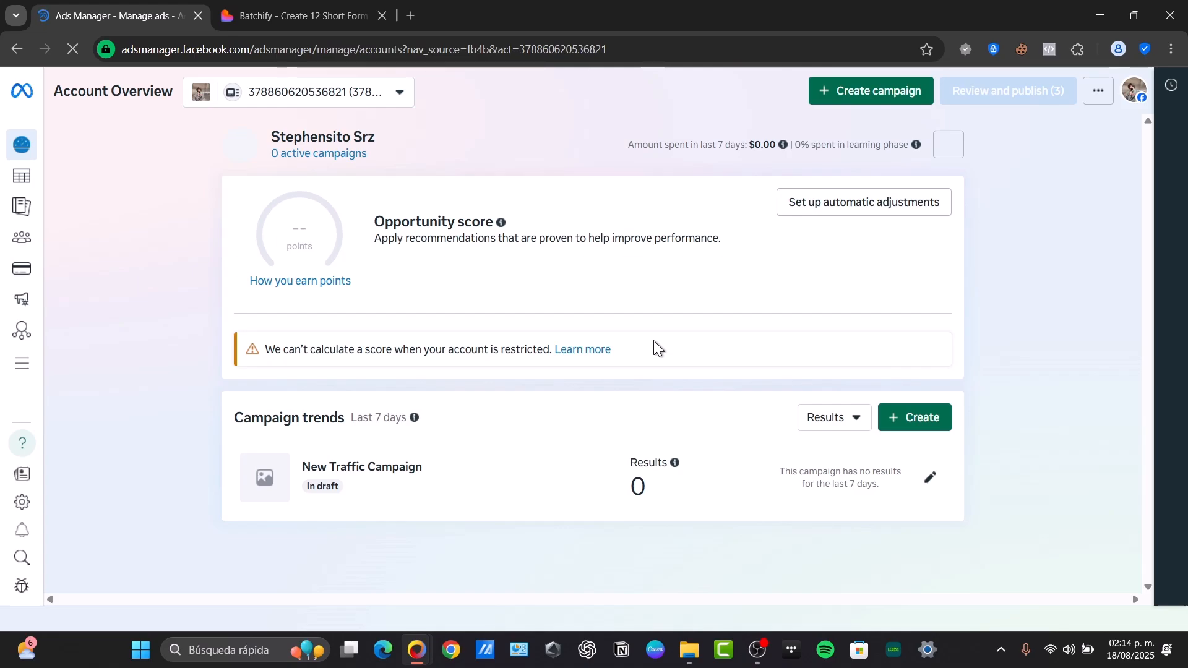
Look through the full list of Meta business tools available from Ads Manager
mouse_move(16, 147)
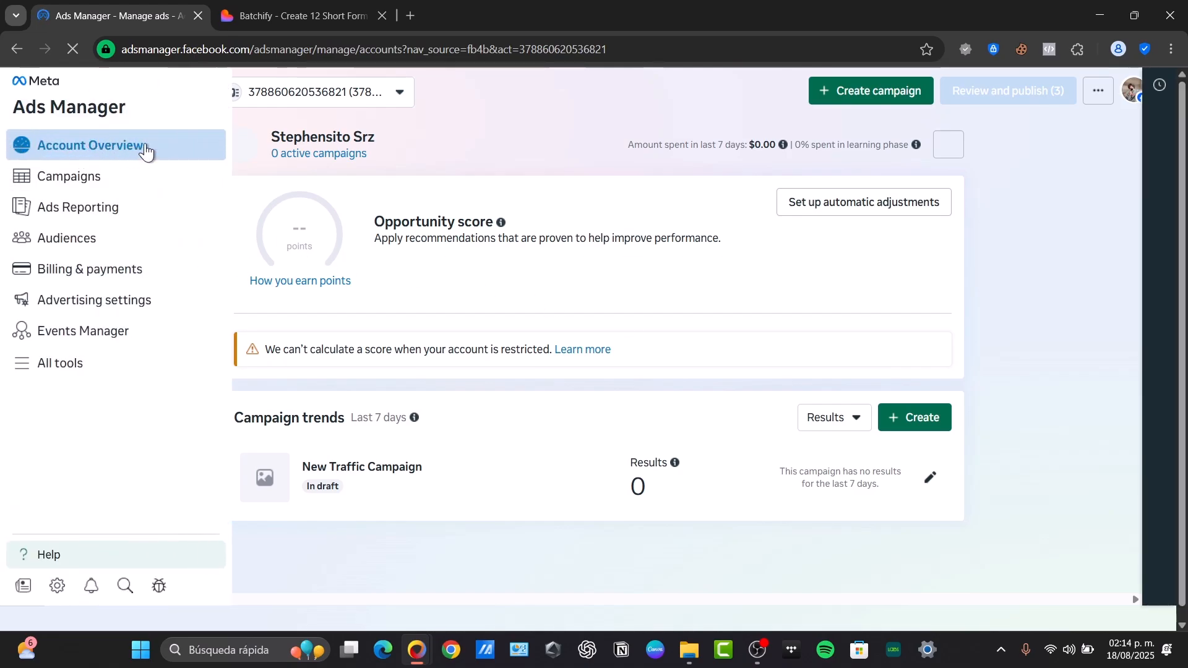
left_click(96, 367)
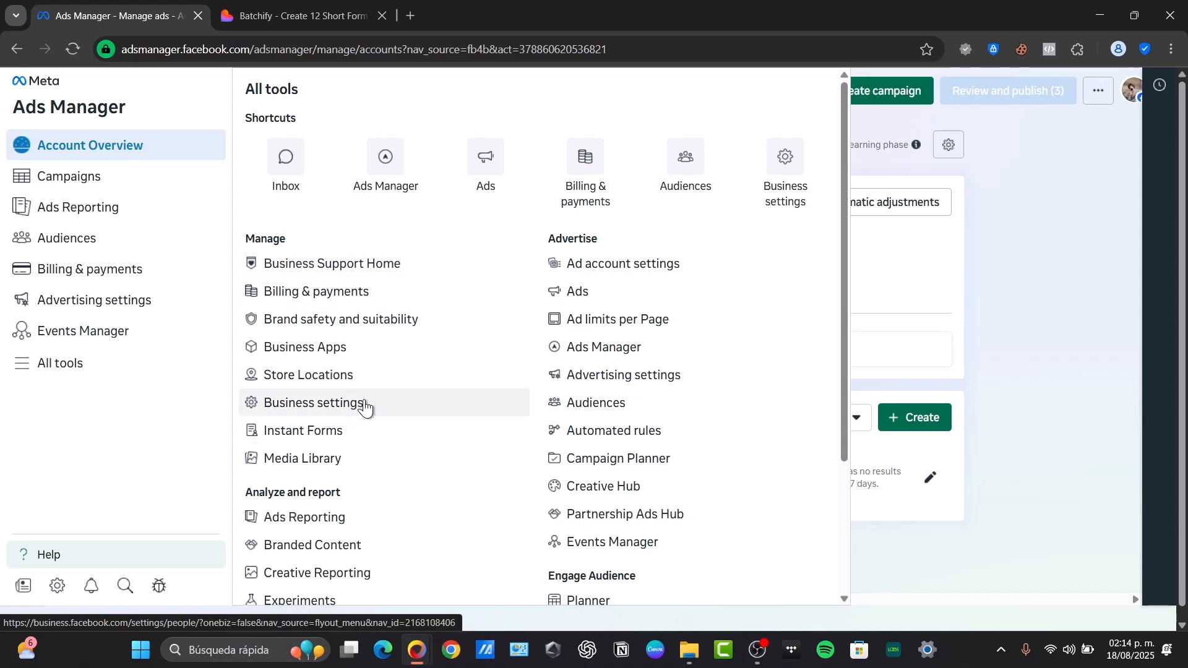
scroll(370, 405, "down", 3)
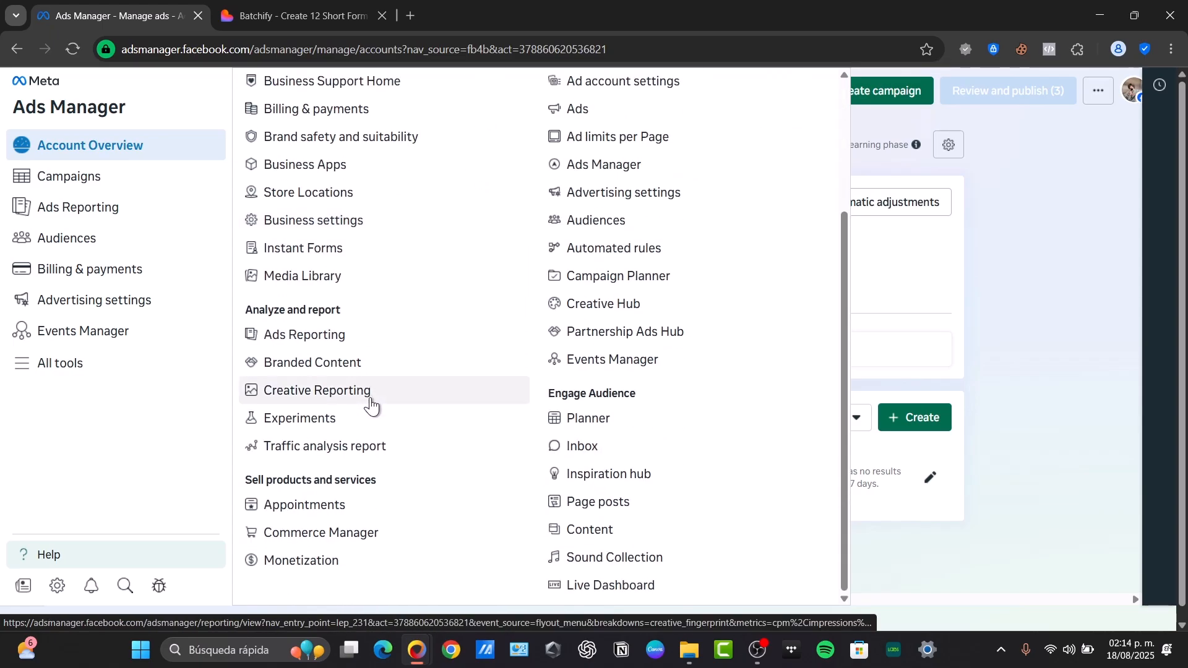
Search the web for "meta busines suite" in a new browser tab and open the Meta for Business result
left_click(412, 15)
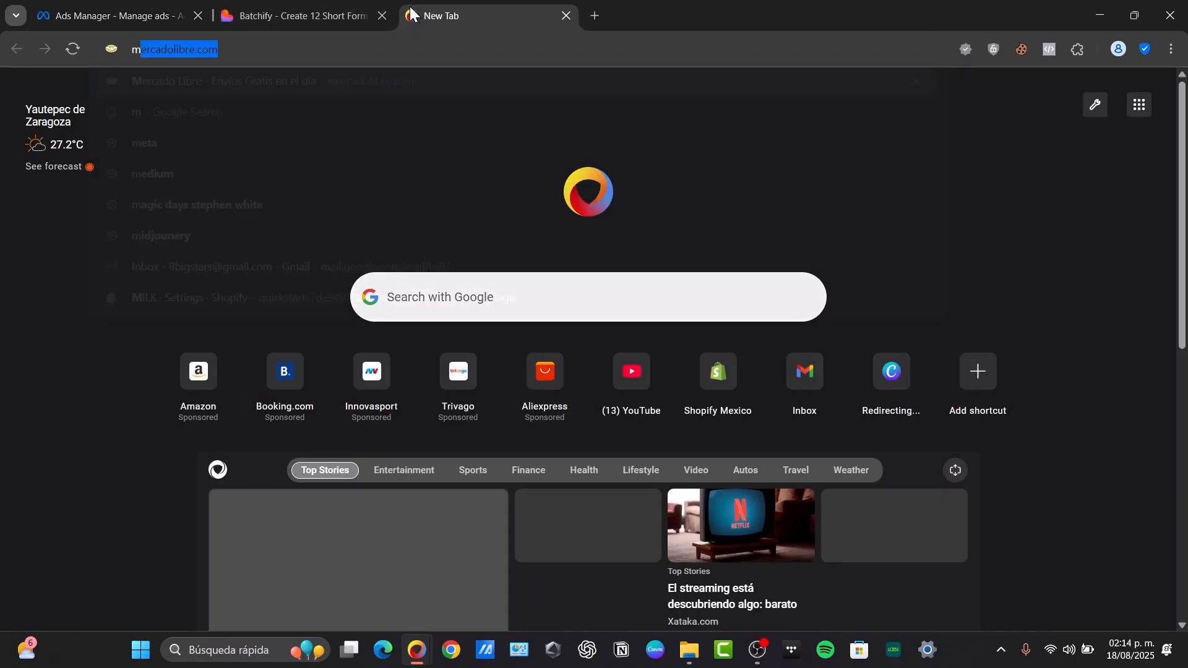
type("meta ")
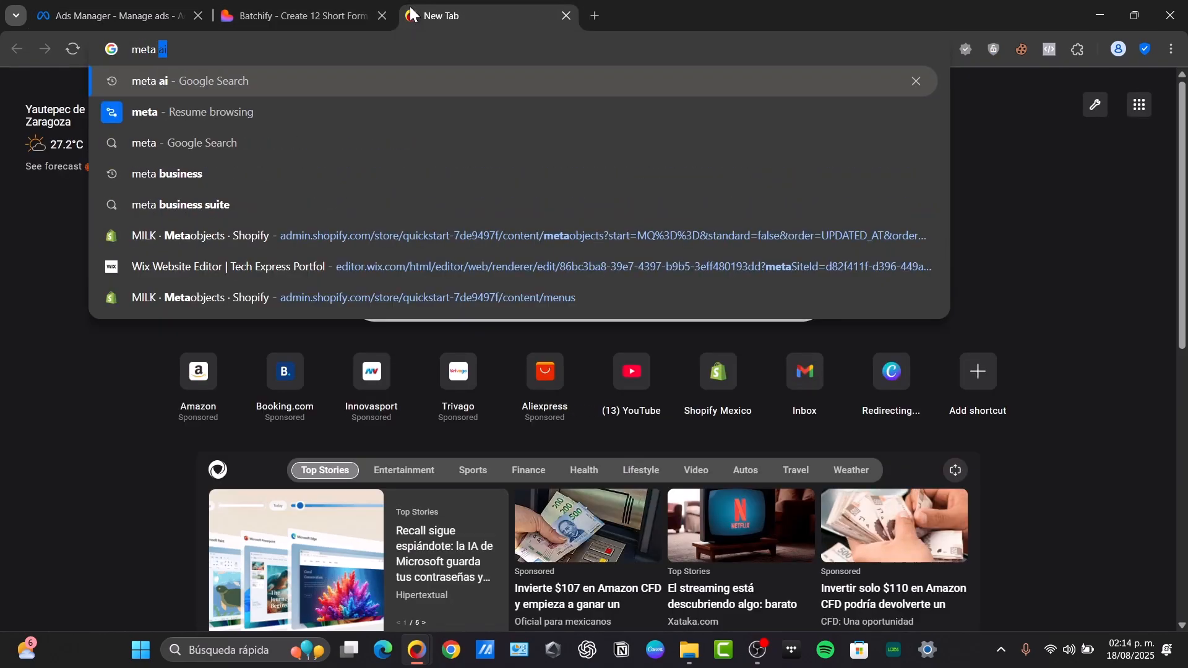
type("busines suite")
key("Return")
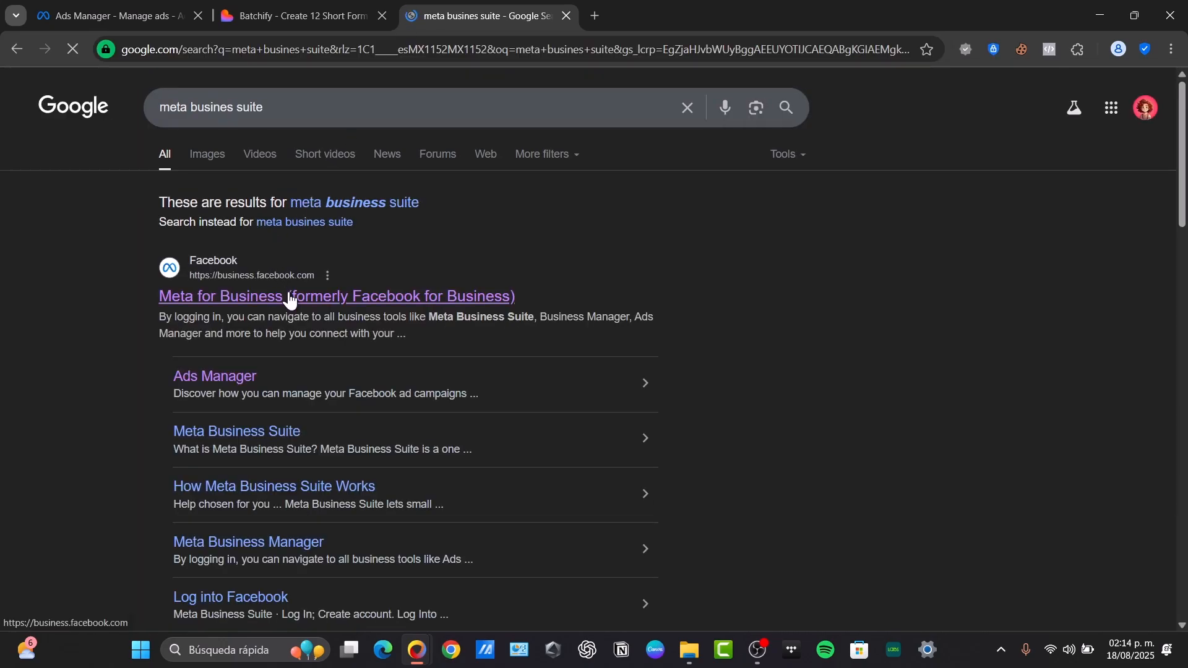
left_click(291, 299)
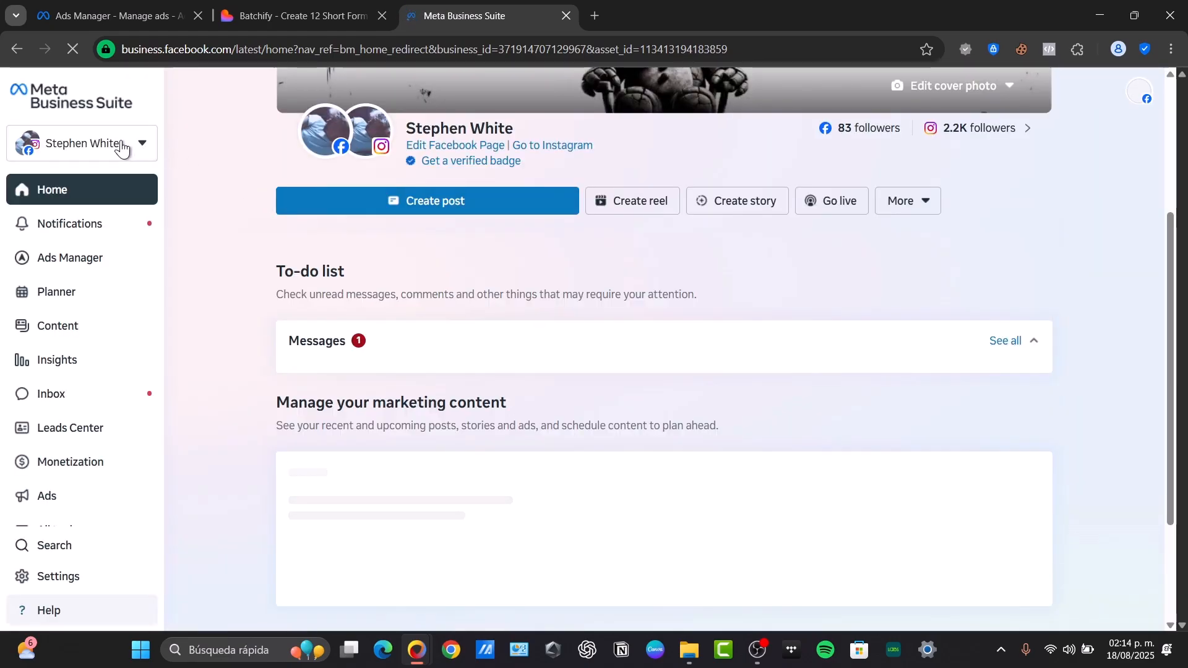
Show the business portfolios and open the settings of the currently selected portfolio
left_click(139, 143)
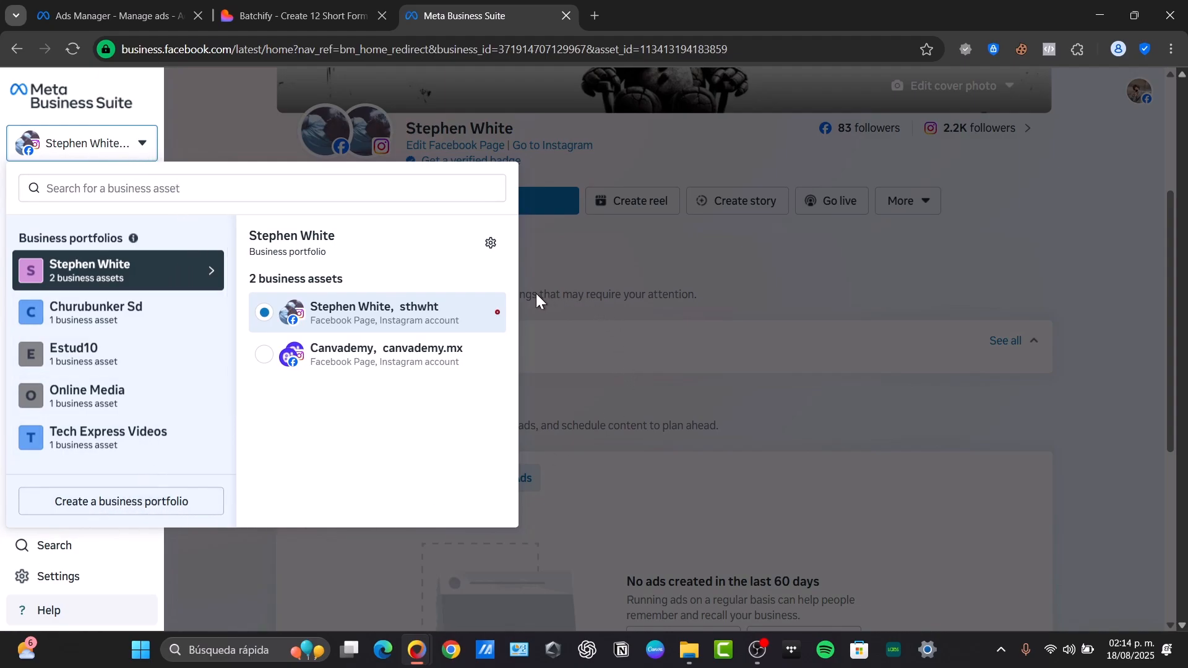
left_click(702, 248)
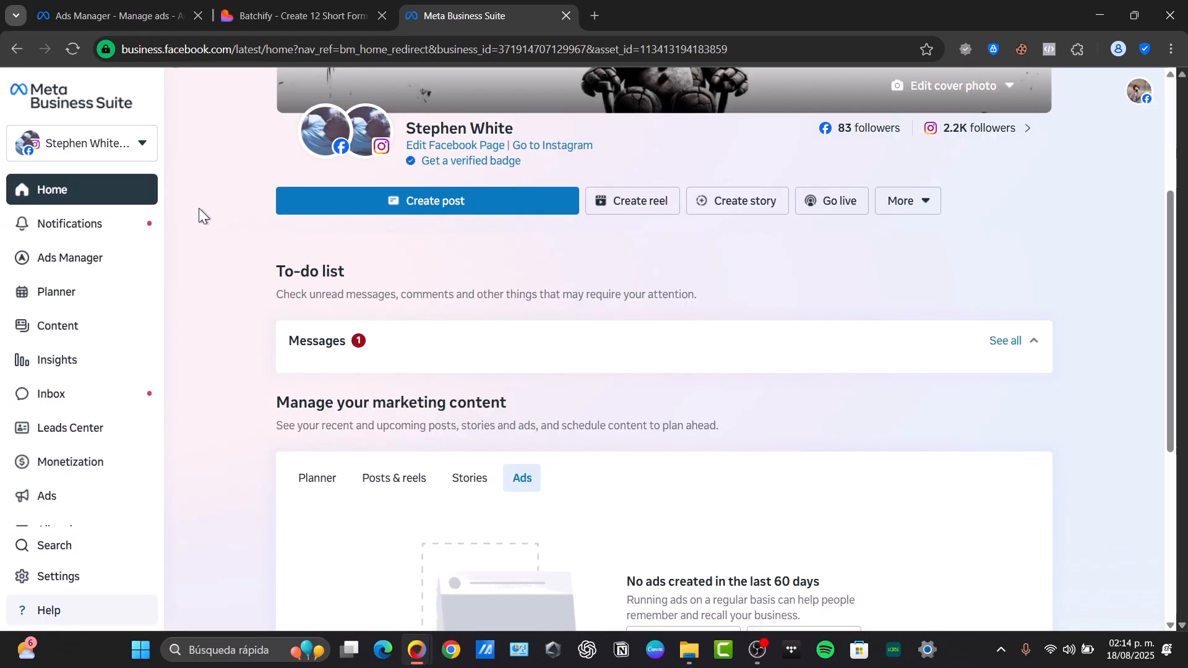
left_click(112, 145)
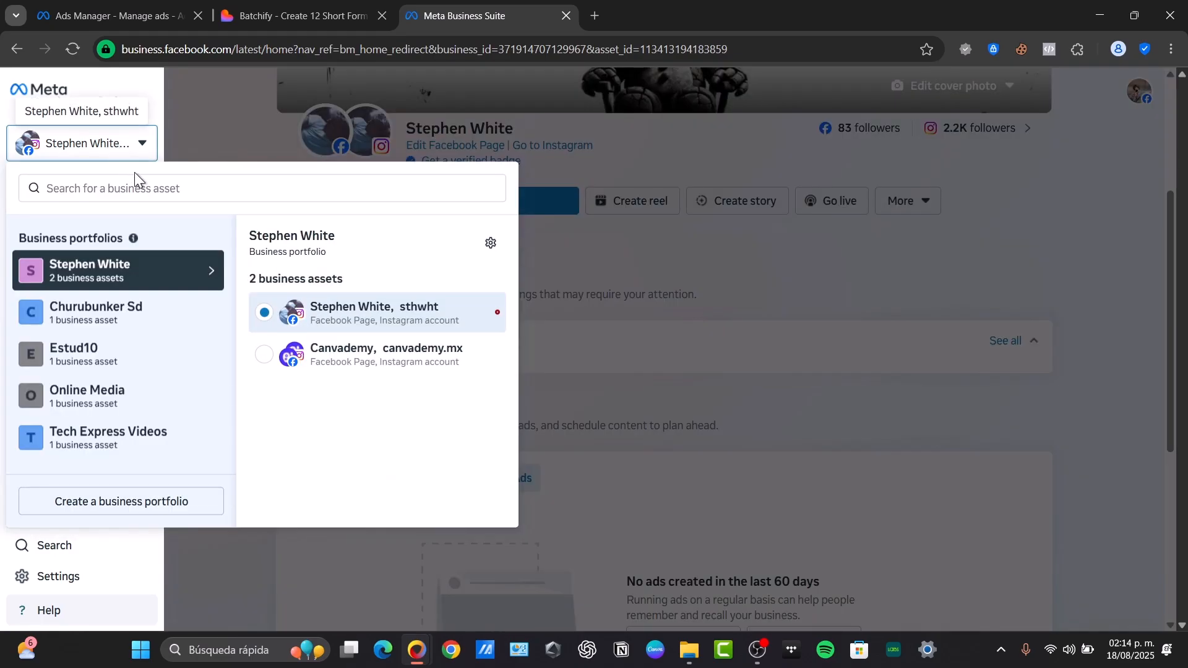
left_click(489, 243)
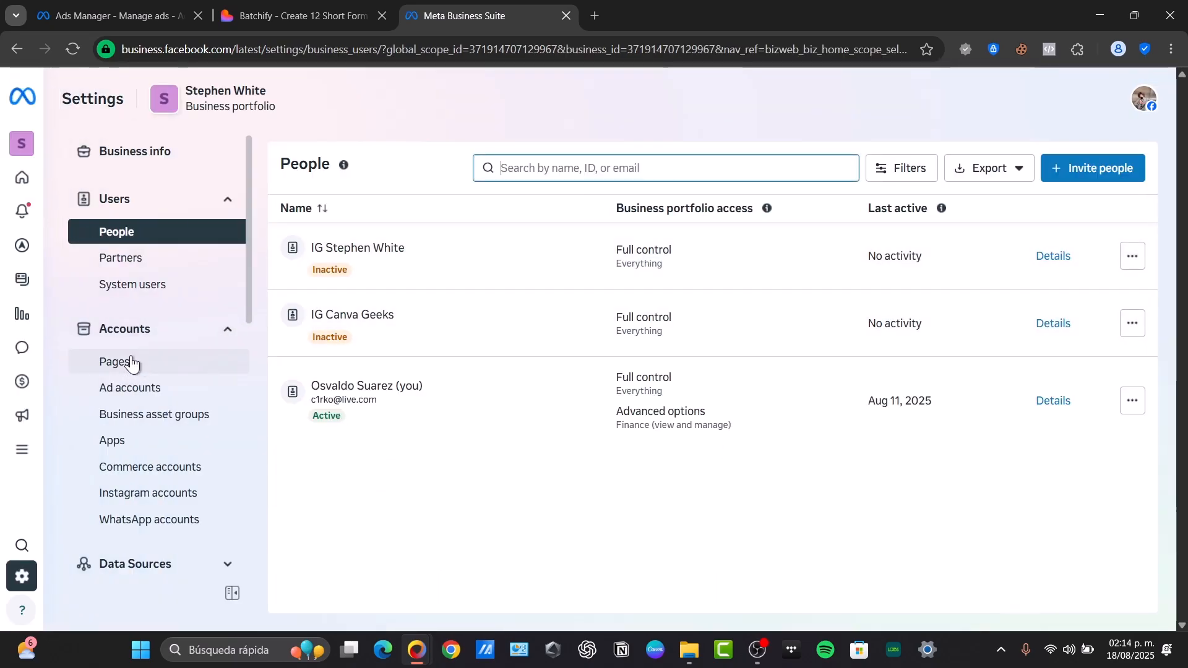
Review the portfolio's Pages, ad accounts and commerce accounts, and open its business info
left_click(134, 364)
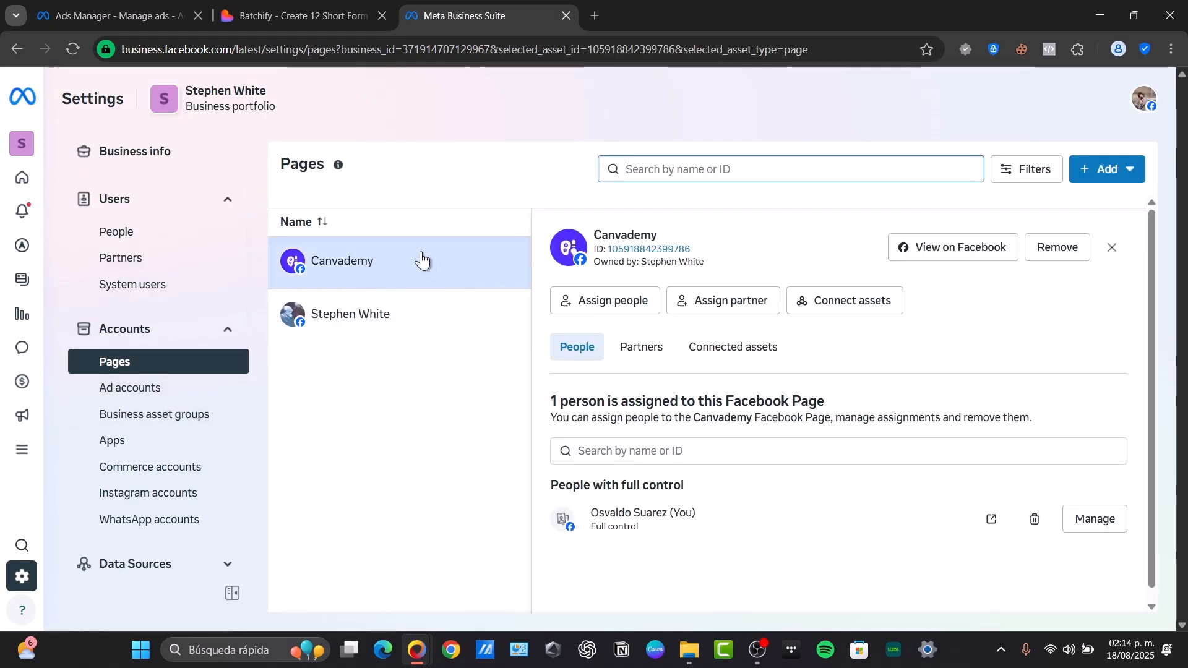
left_click(174, 389)
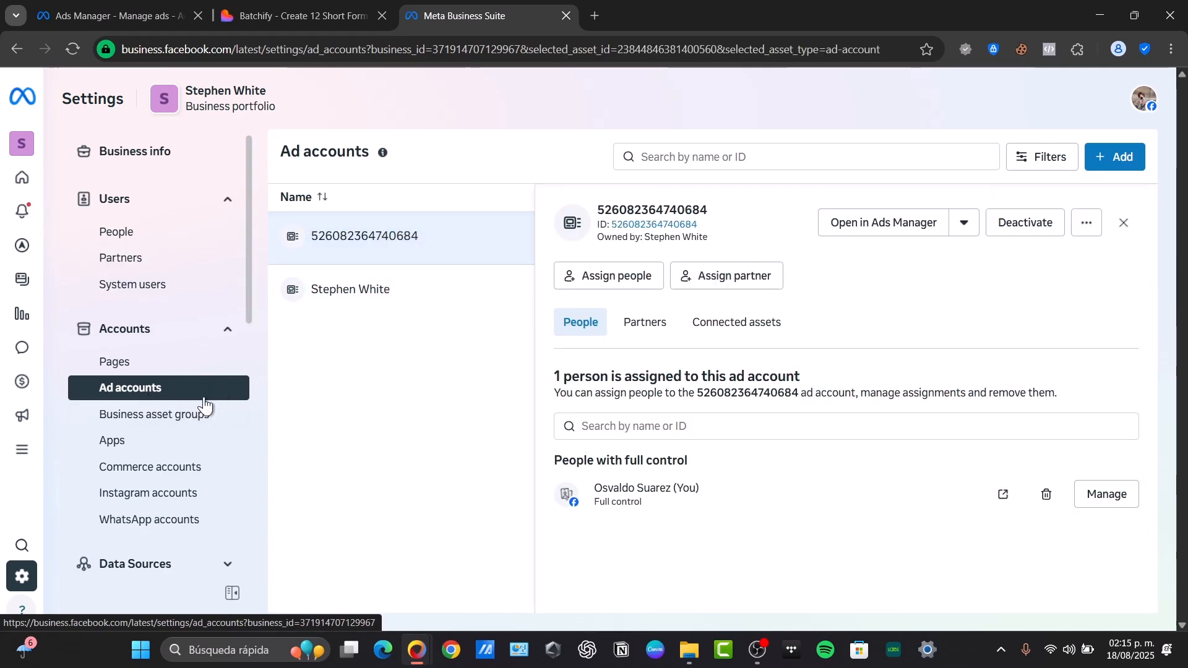
left_click(151, 476)
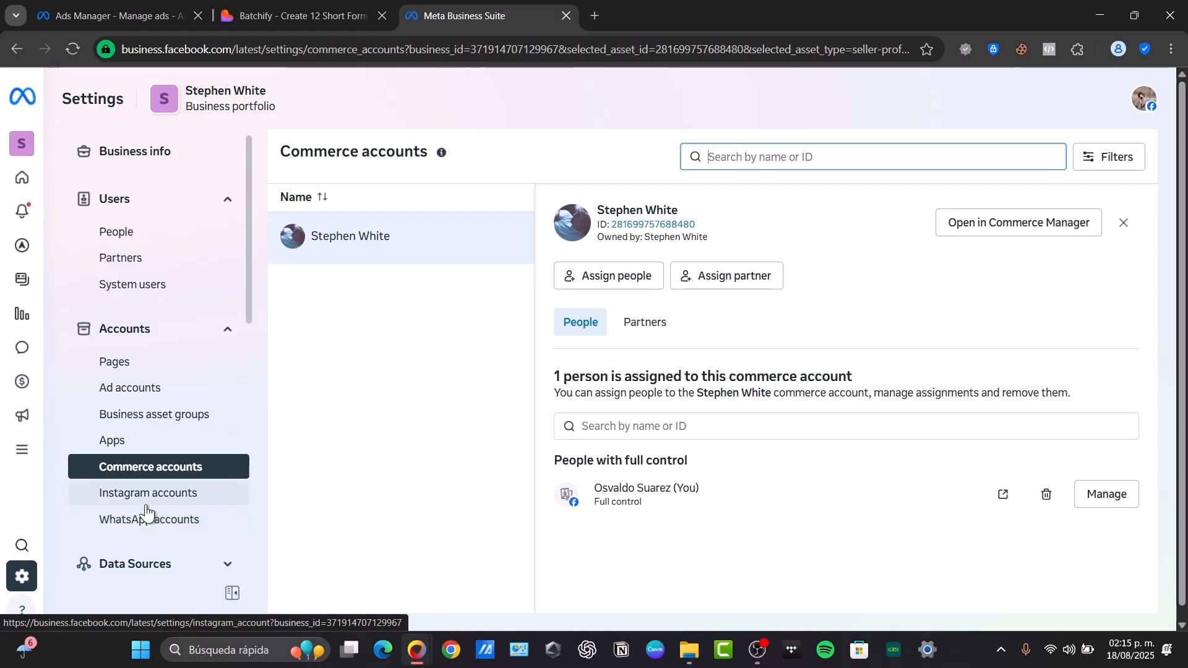
left_click(102, 150)
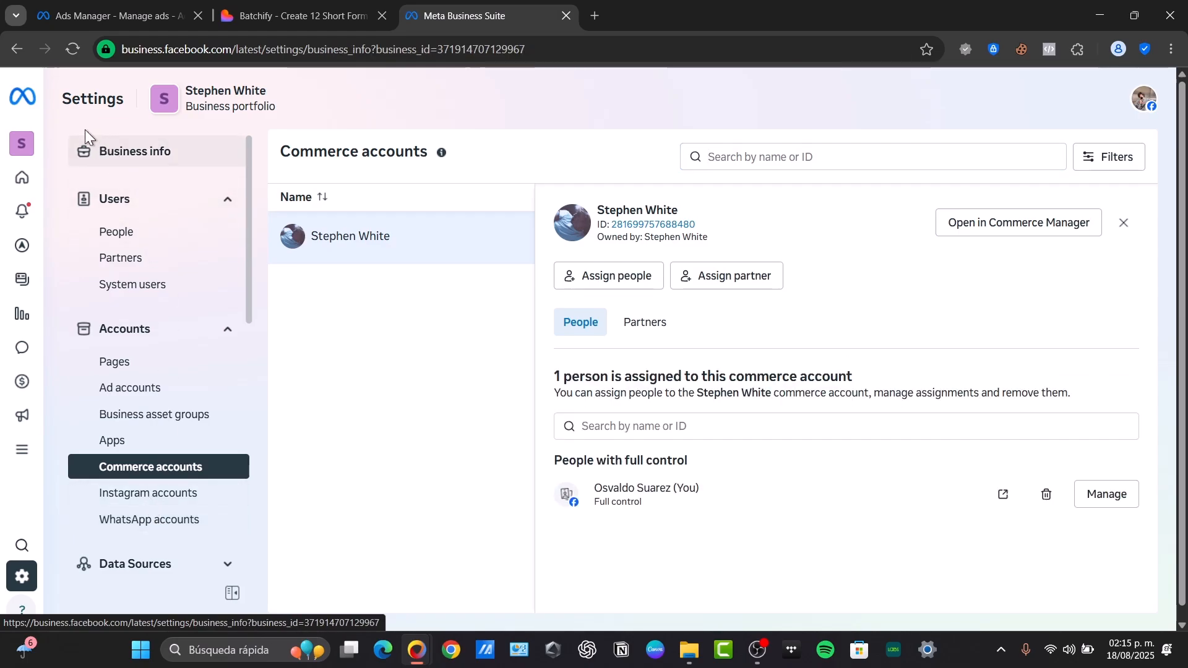
Return to the Business Suite home, open Ads Manager from there in a new tab, and close the Business Suite tab
left_click(19, 95)
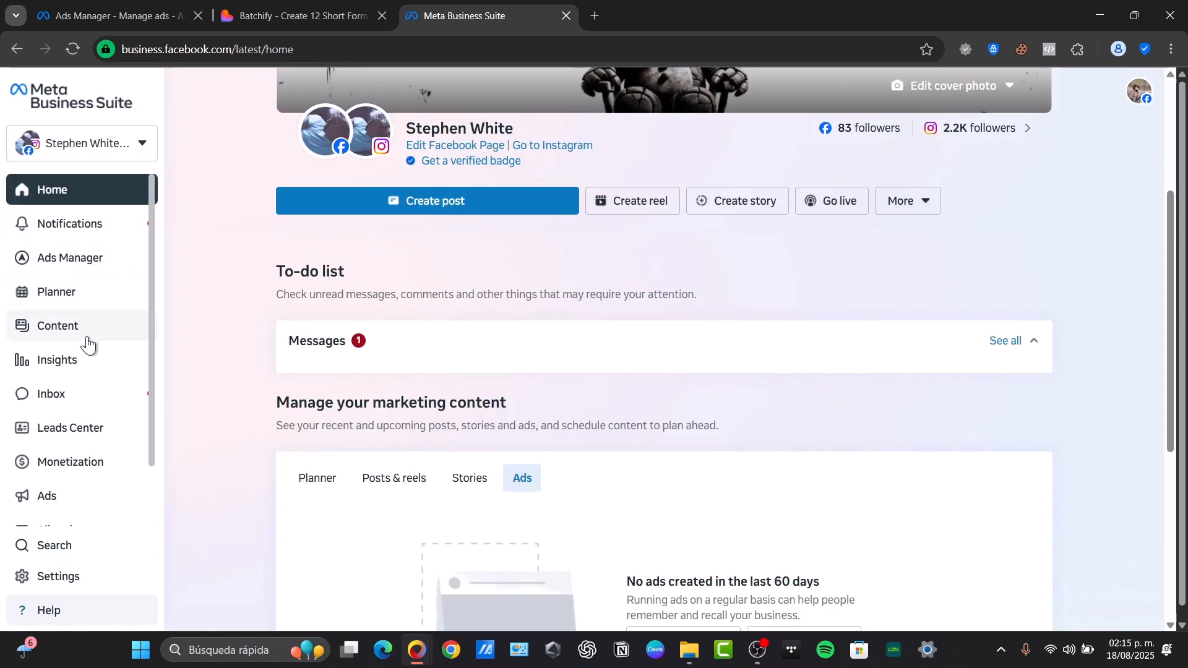
mouse_move(80, 268)
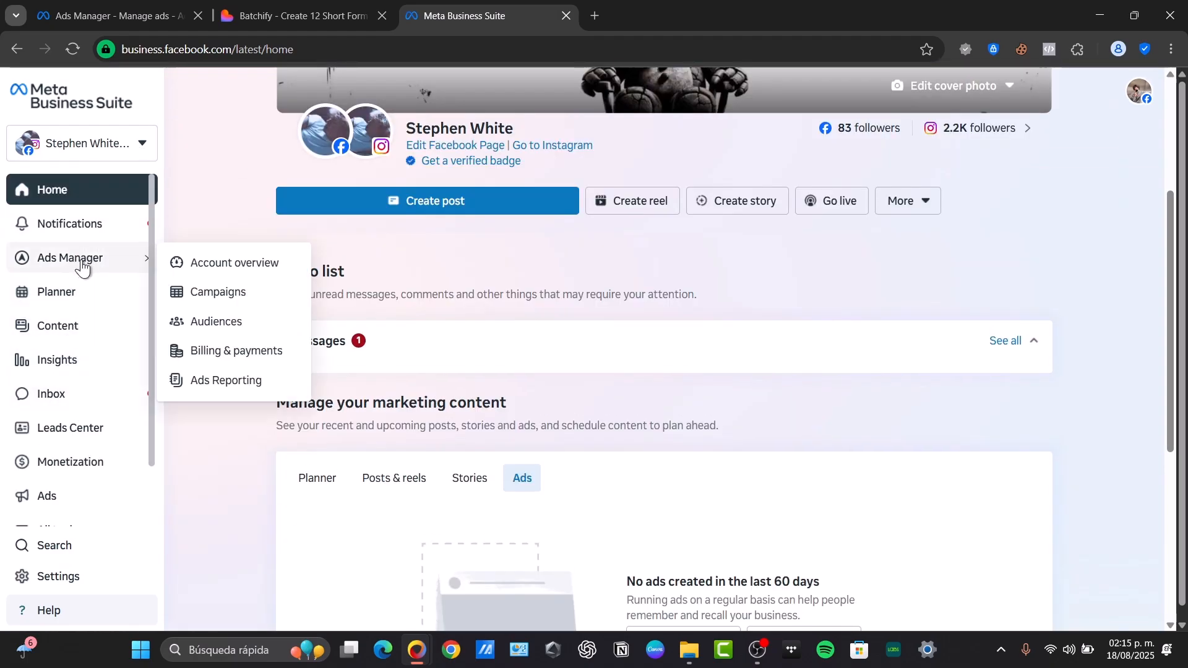
left_click(237, 273)
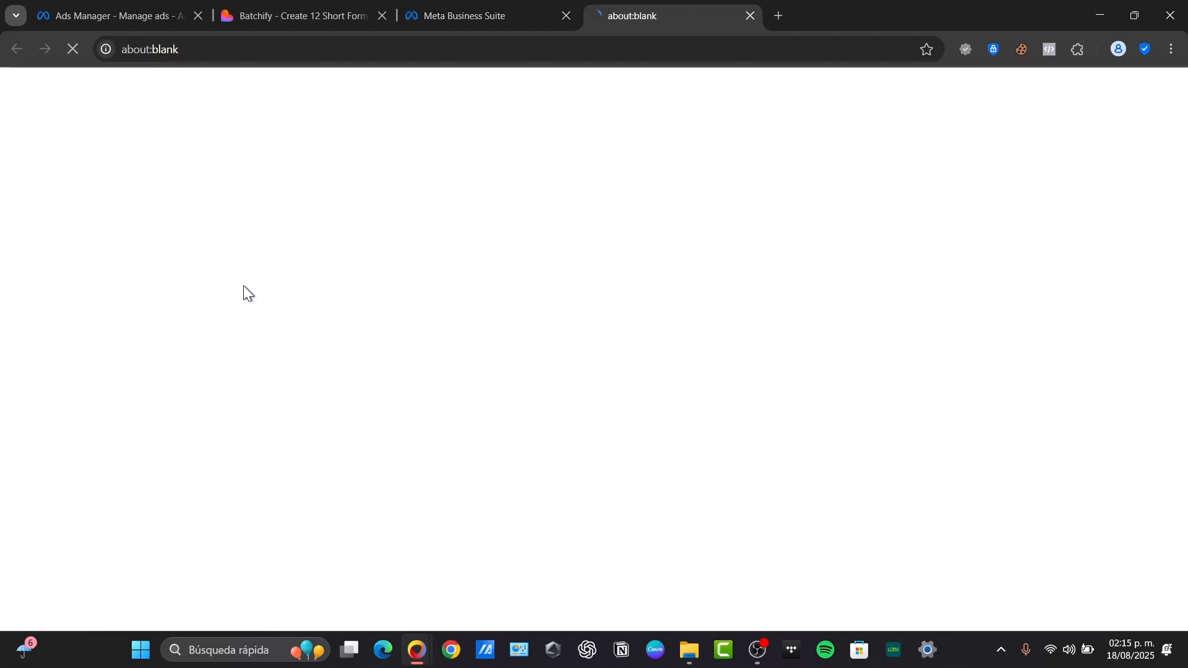
left_click(568, 16)
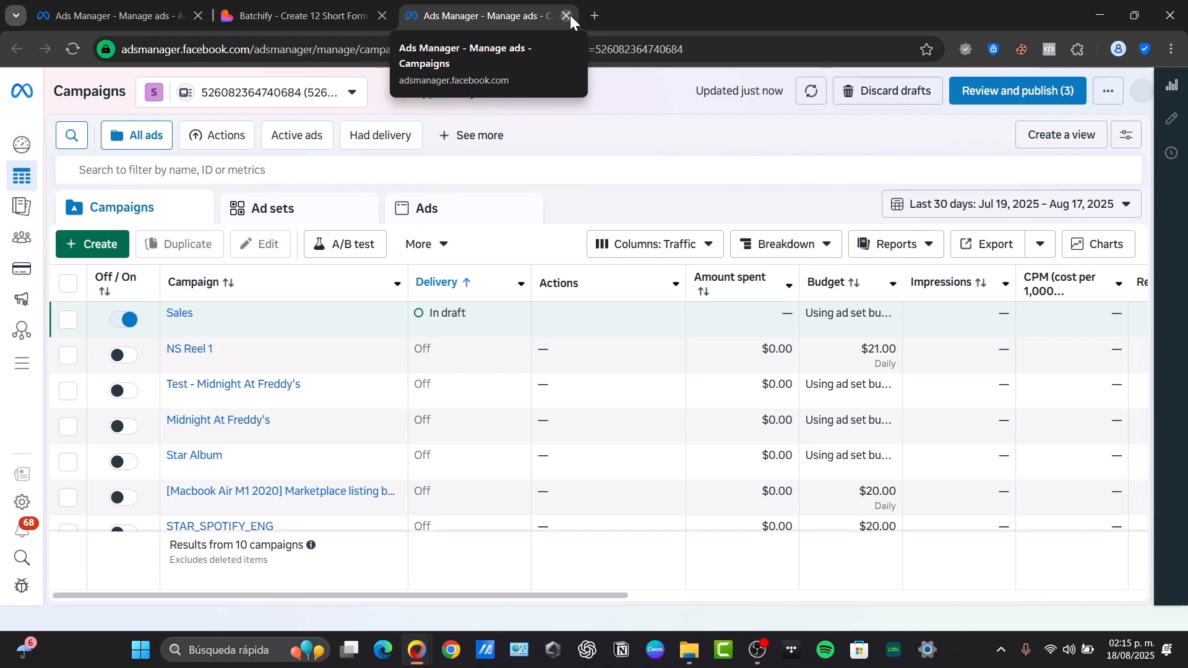
Dismiss the payment verification prompt and switch to the second ad account in the current business portfolio
left_click(232, 99)
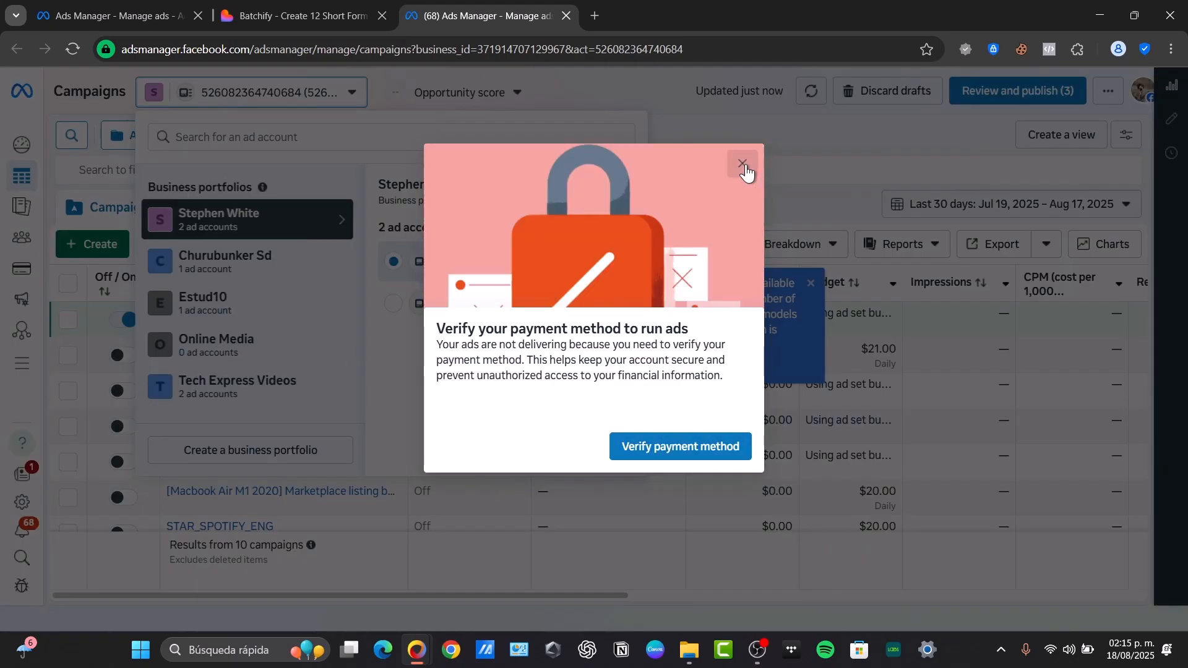
left_click(743, 164)
left_click(247, 93)
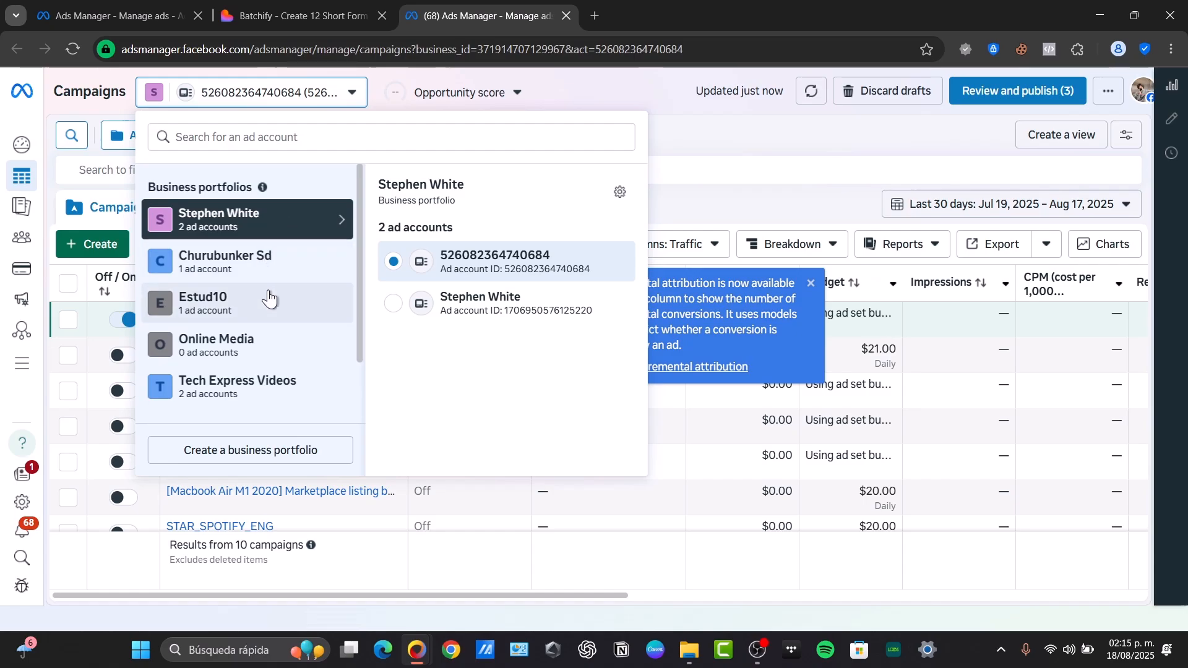
scroll(260, 260, "down", 2)
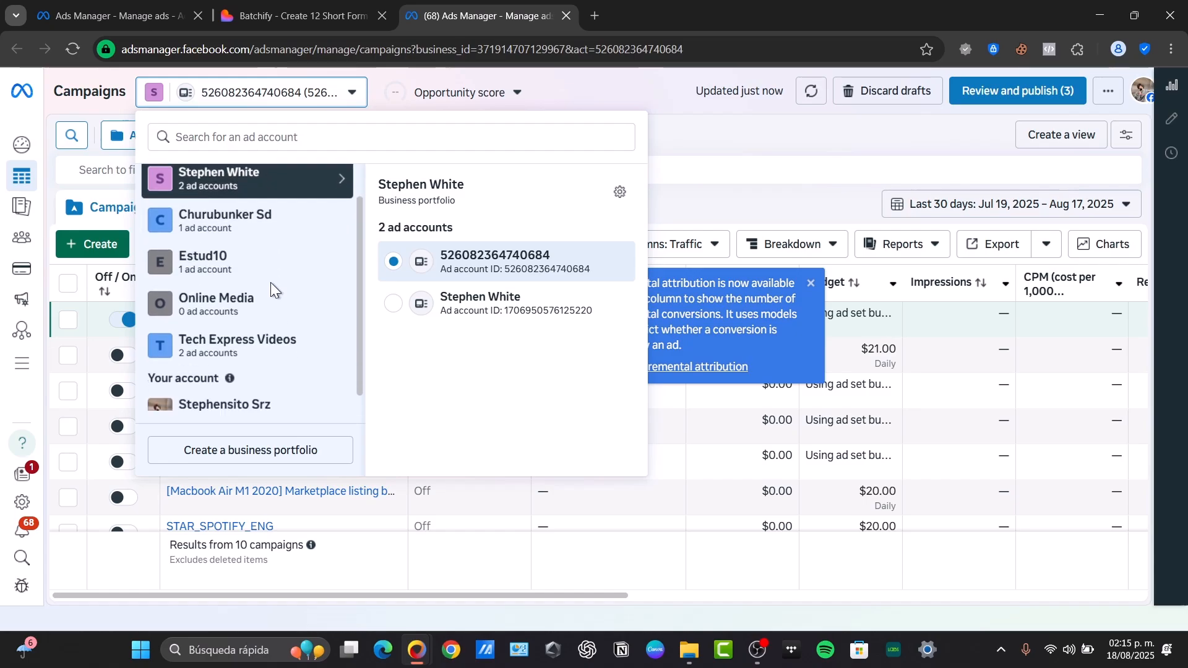
left_click(434, 302)
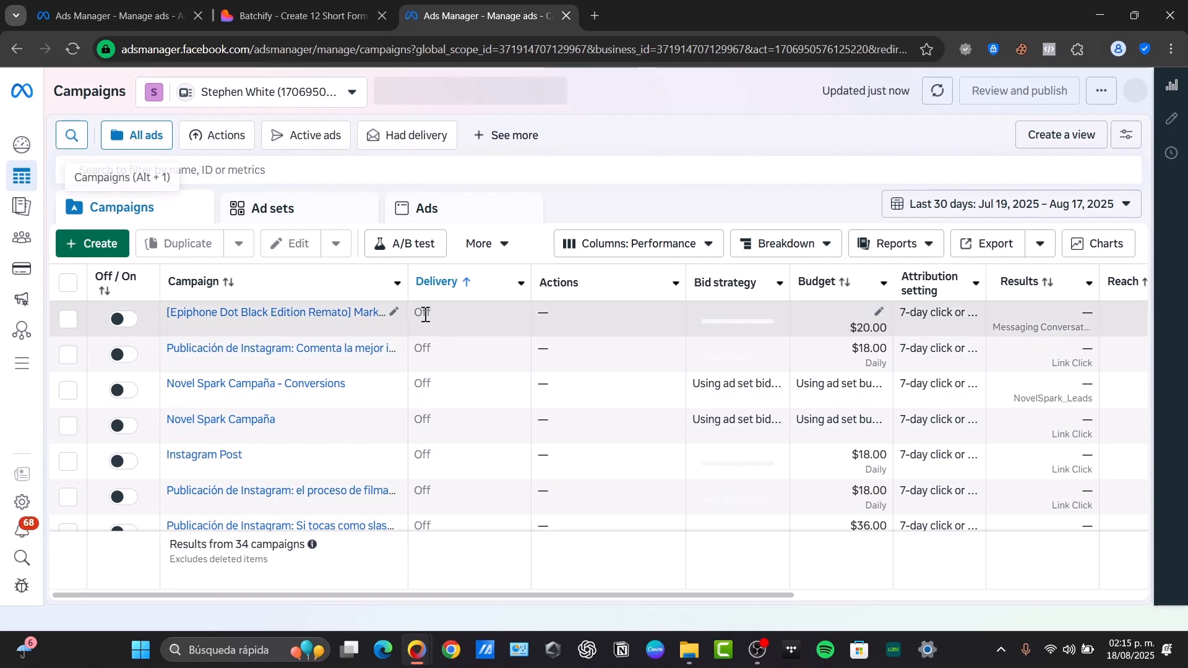
scroll(414, 319, "down", 10)
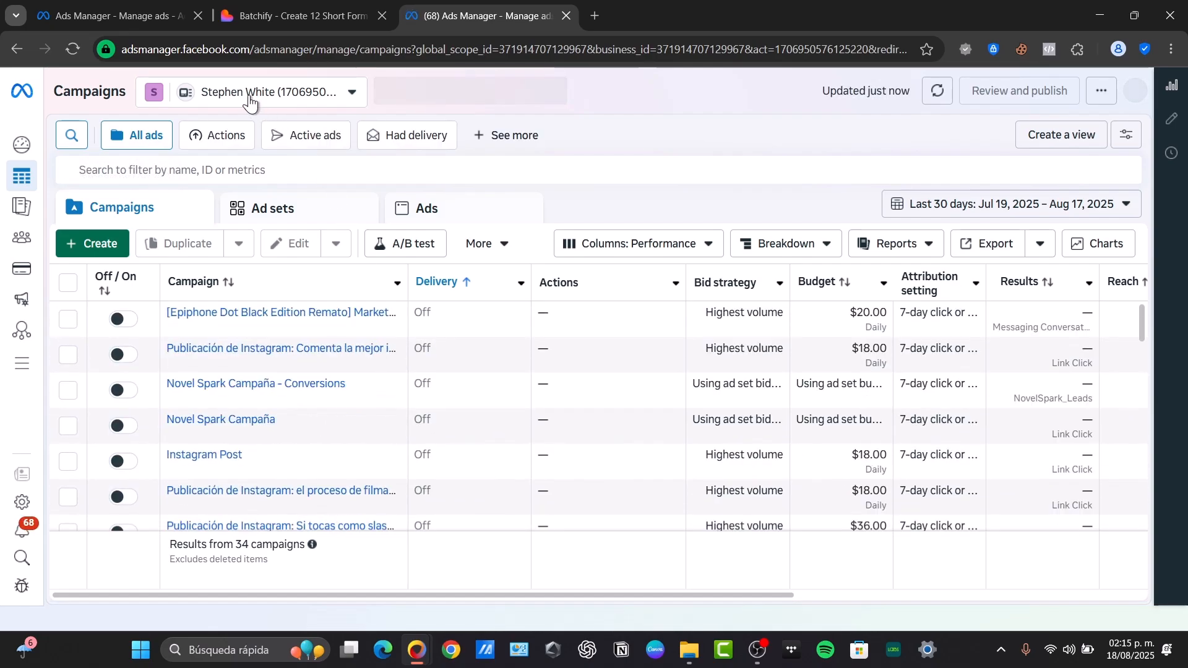
Examine the ad accounts listed under the personal account, leaving the active ad account selected
left_click(254, 94)
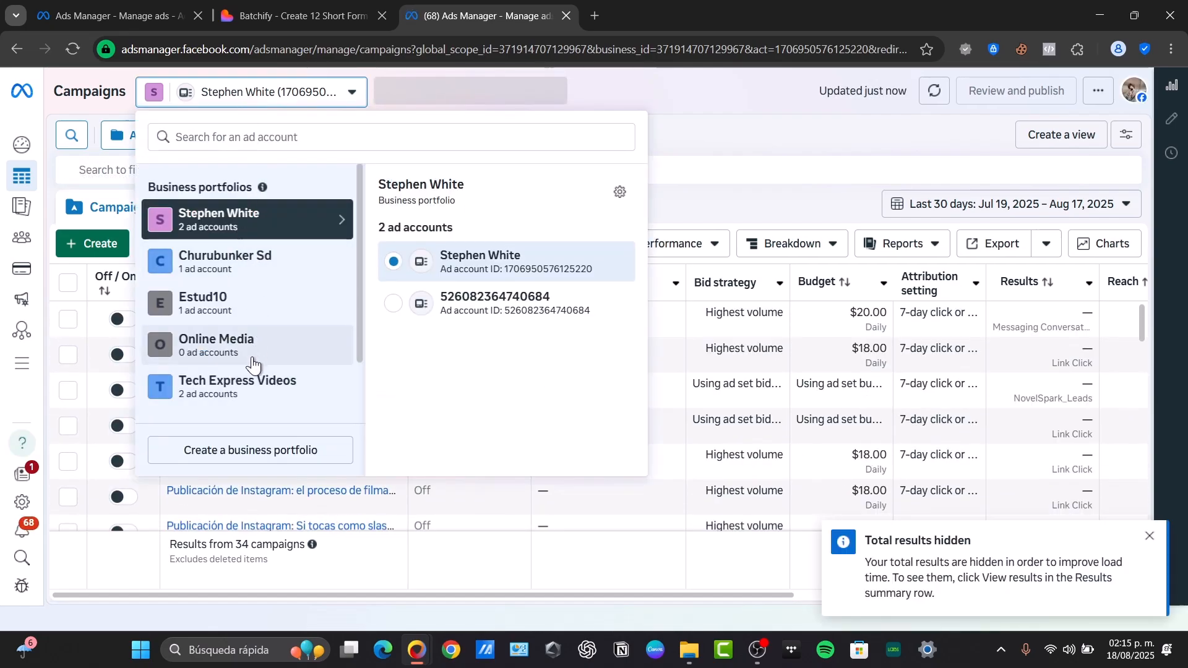
scroll(252, 379, "down", 2)
left_click(246, 390)
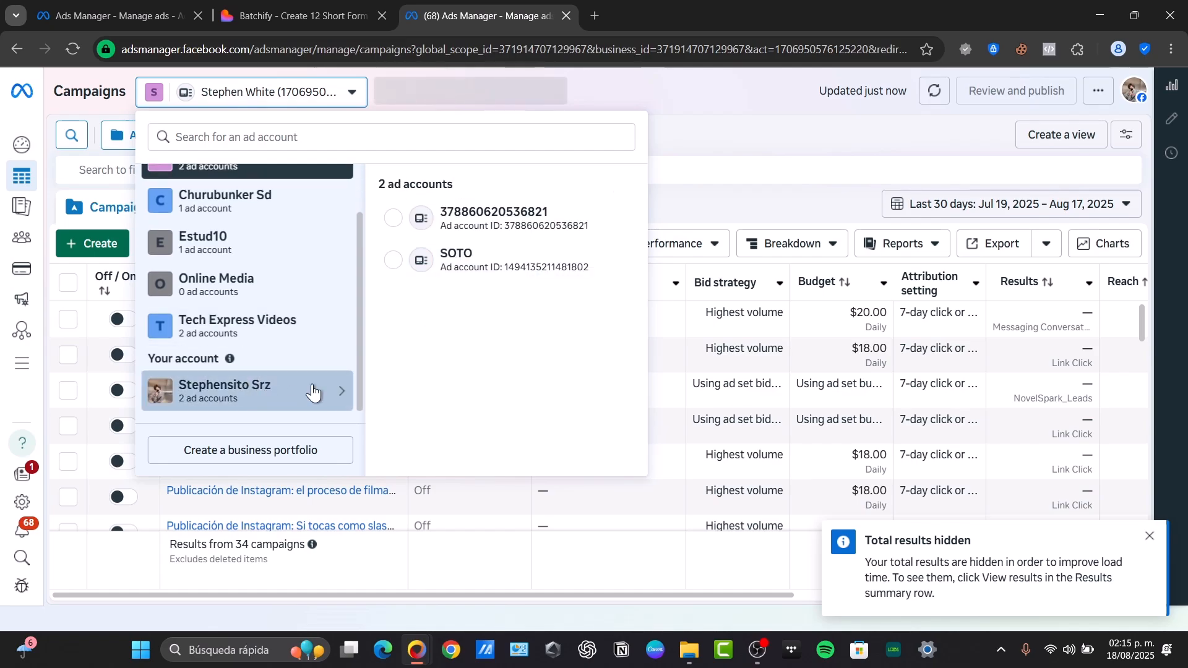
scroll(310, 260, "up", 2)
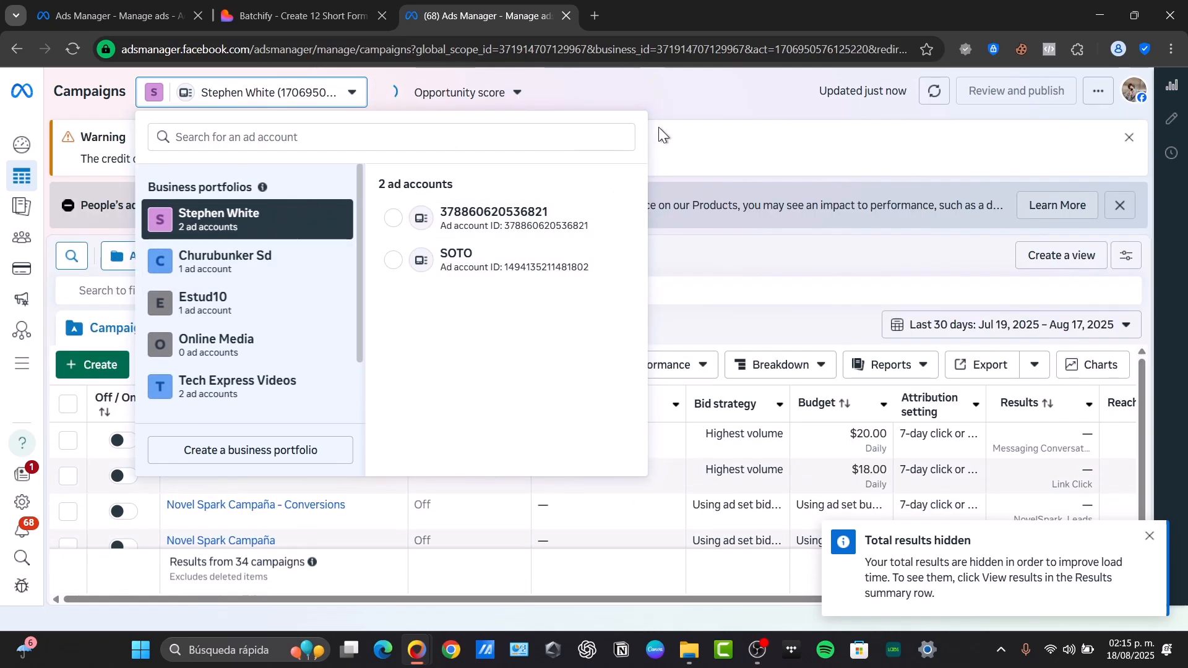
left_click(668, 127)
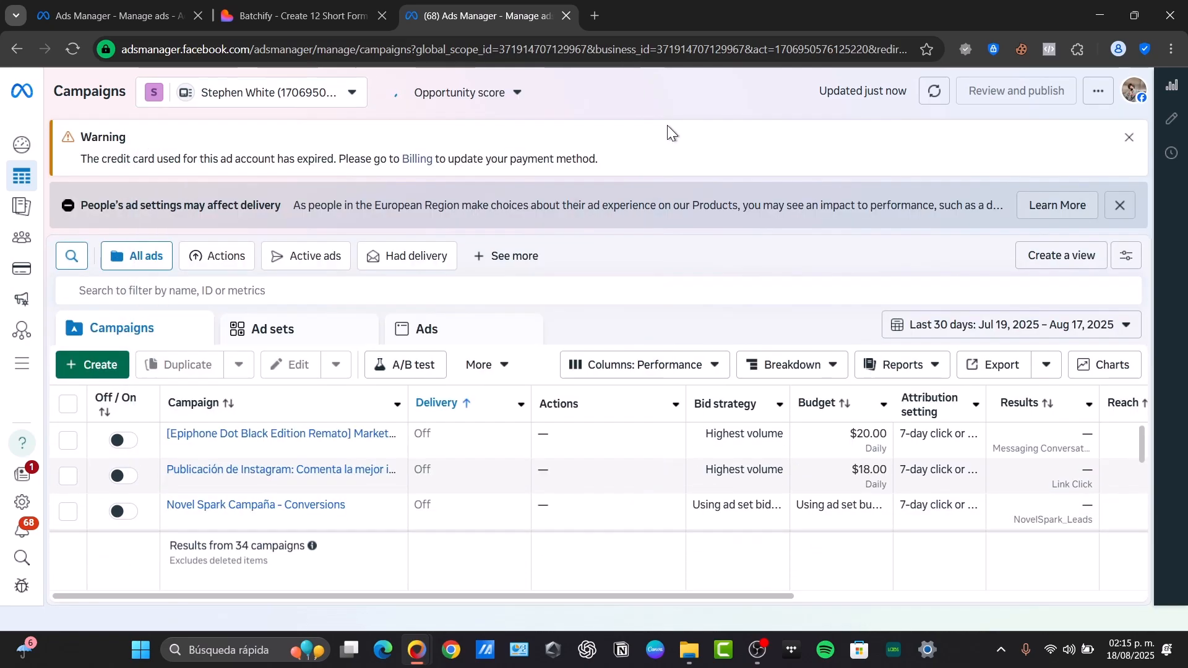
Start a new auction campaign, compare the Leads, App promotion and Sales objectives, and choose Traffic as the campaign objective
left_click(106, 369)
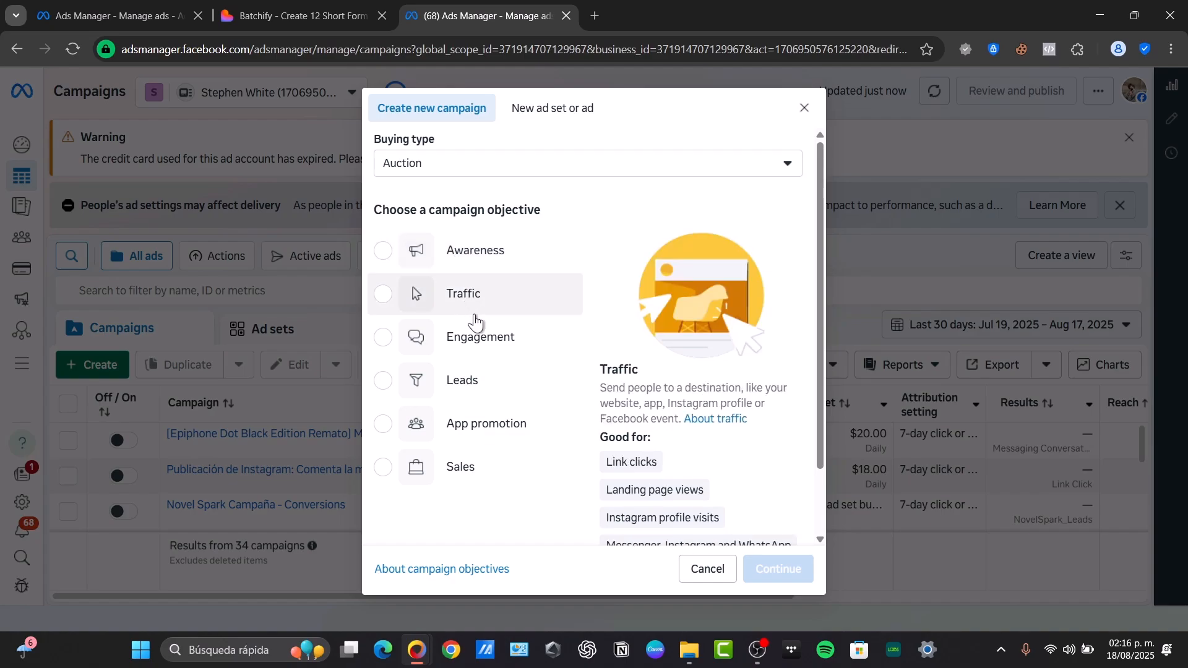
left_click(467, 296)
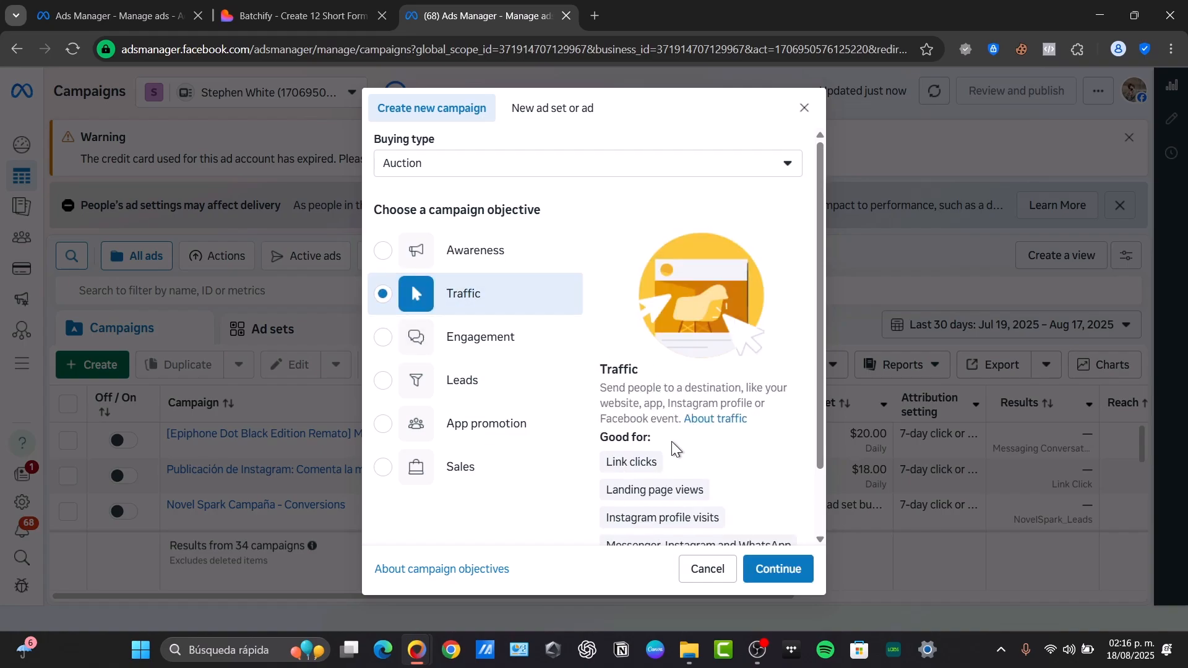
scroll(691, 430, "down", 2)
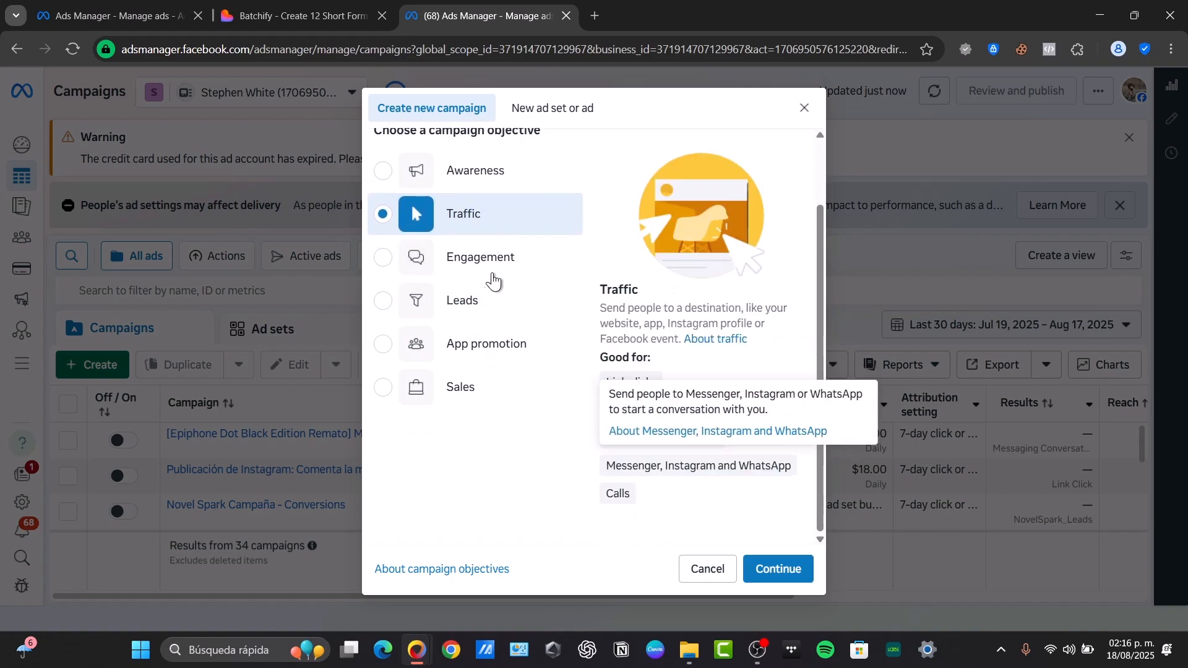
left_click(466, 265)
left_click(485, 311)
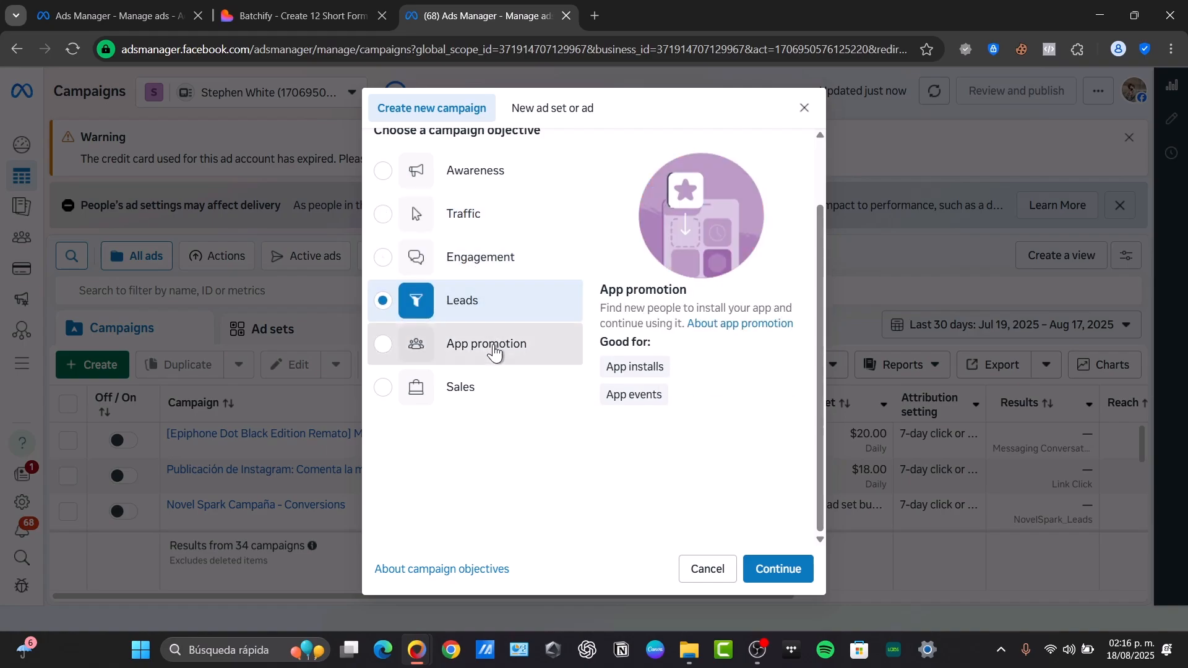
left_click(492, 346)
left_click(482, 401)
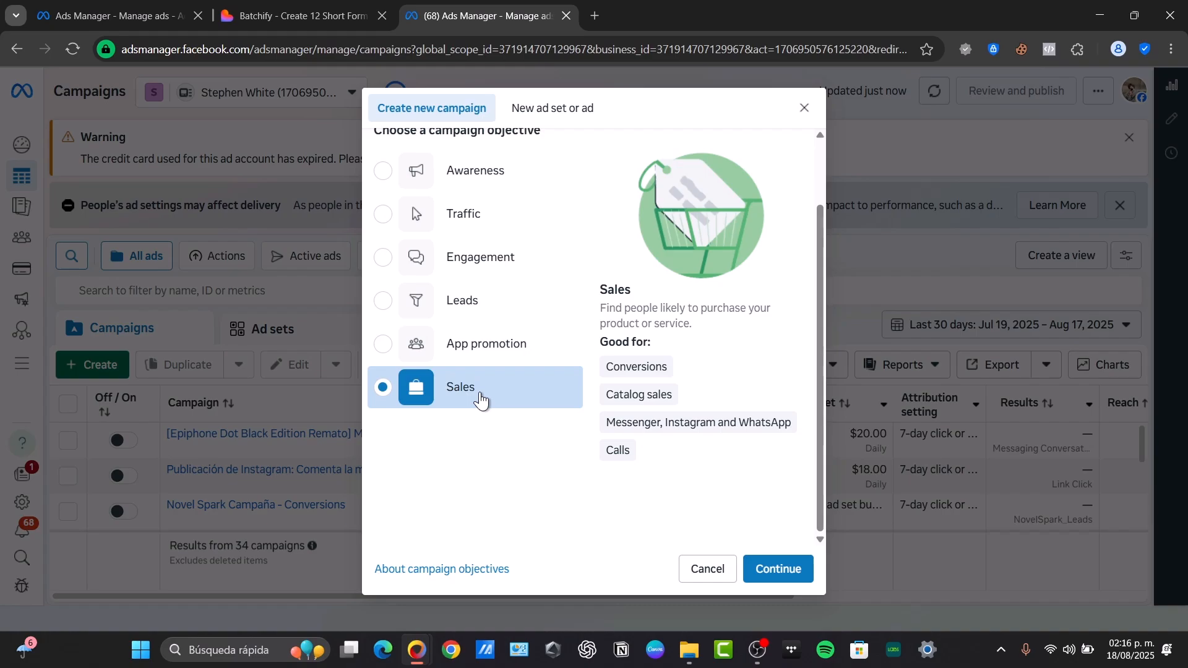
left_click(469, 231)
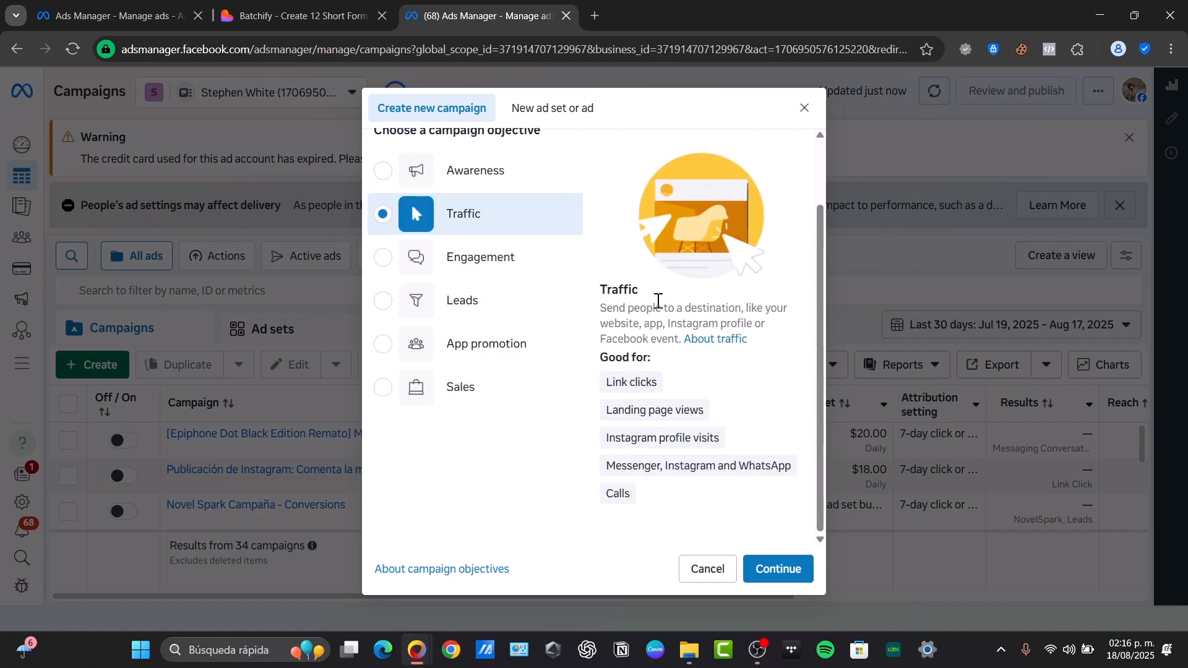
Read the Traffic objective's description and create the campaign with the manual traffic campaign setup
left_click_drag(665, 306, 679, 339)
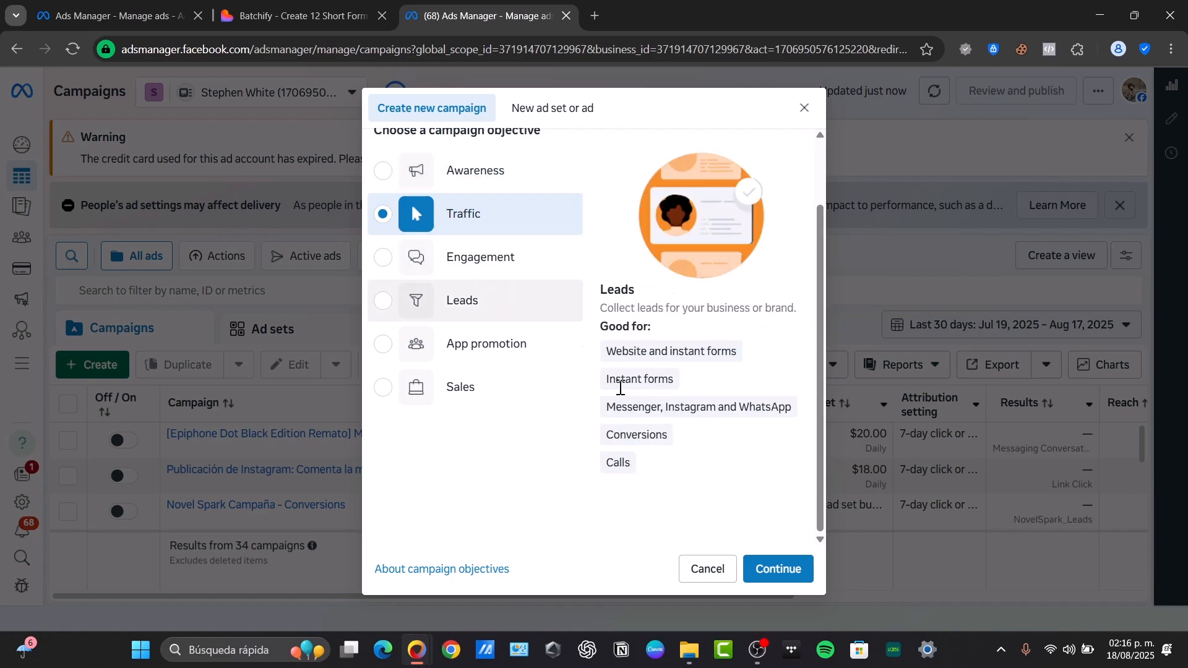
left_click(789, 570)
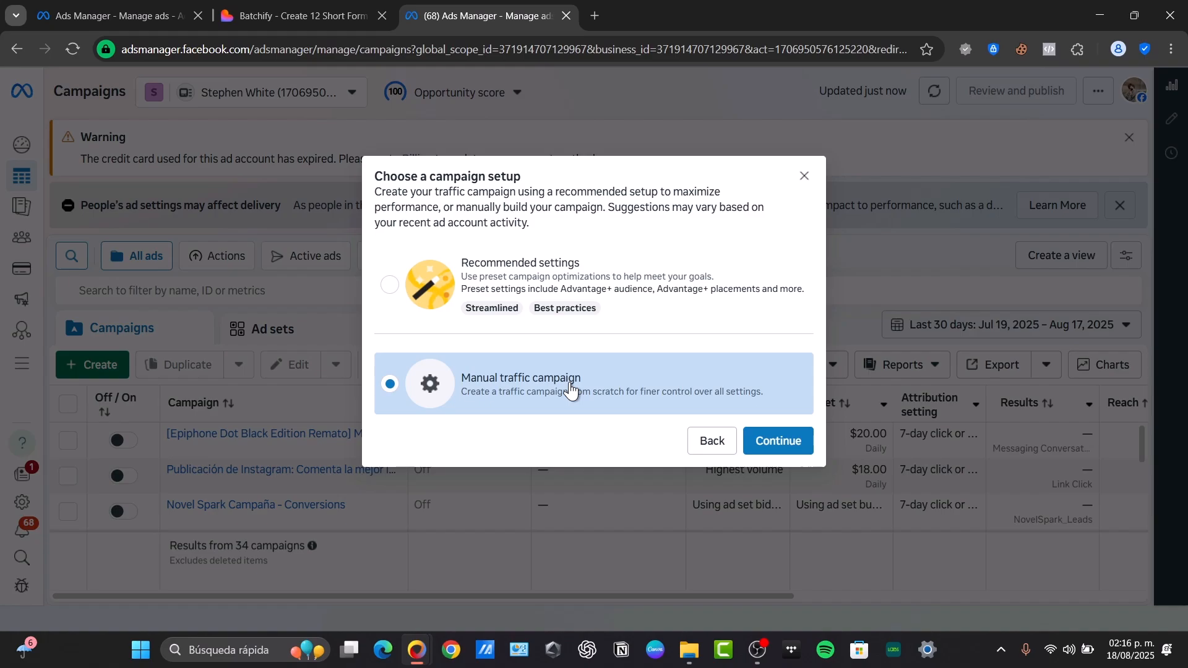
left_click(768, 455)
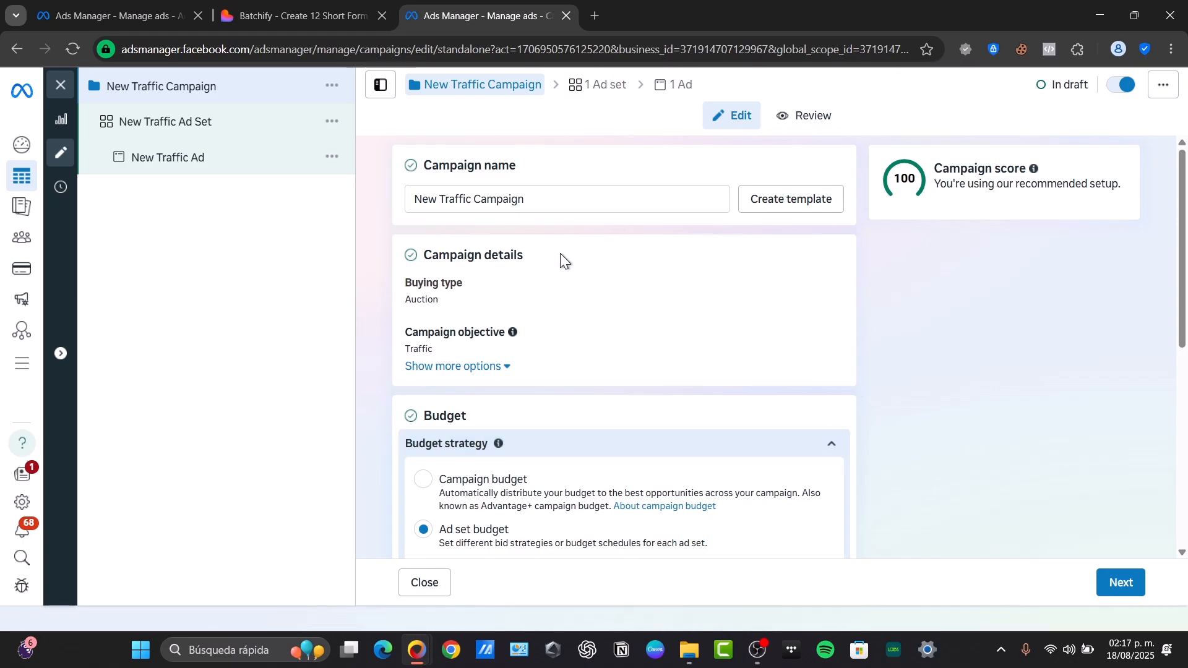
Rename the campaign as "Batchify Campaign"
double_click(499, 199)
left_click(472, 200)
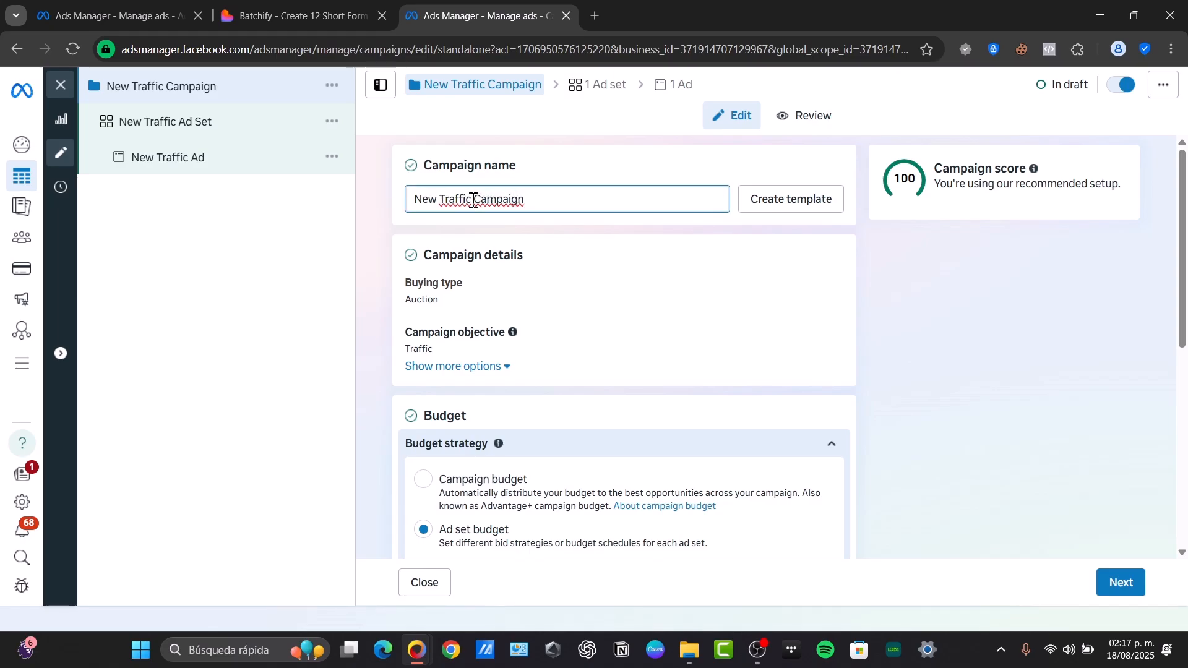
left_click_drag(470, 199, 401, 200)
type("Batchify")
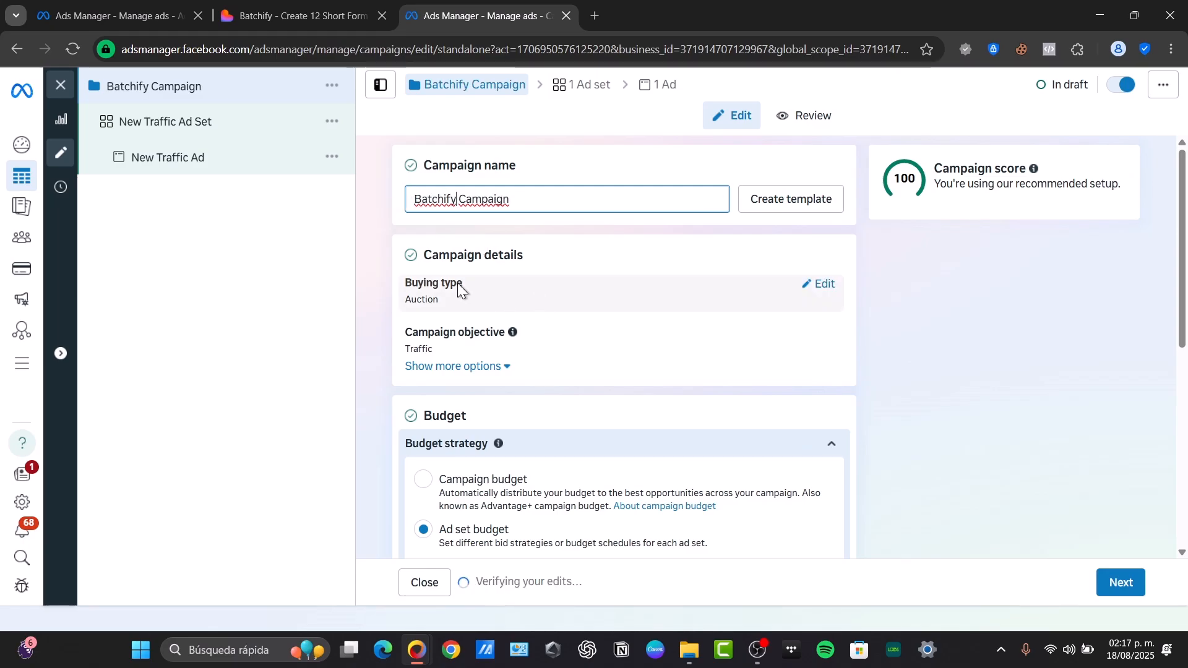
Review the campaign's budget strategy, A/B test and special ad category settings, and continue to the ad set level
scroll(490, 336, "down", 3)
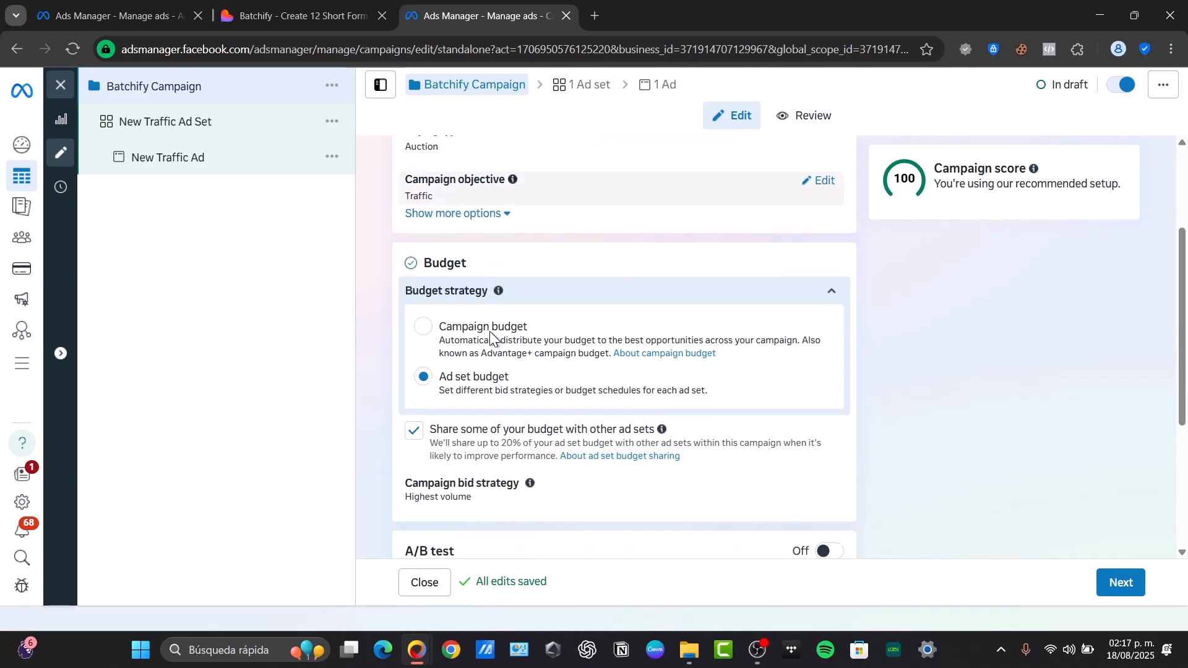
scroll(544, 341, "down", 3)
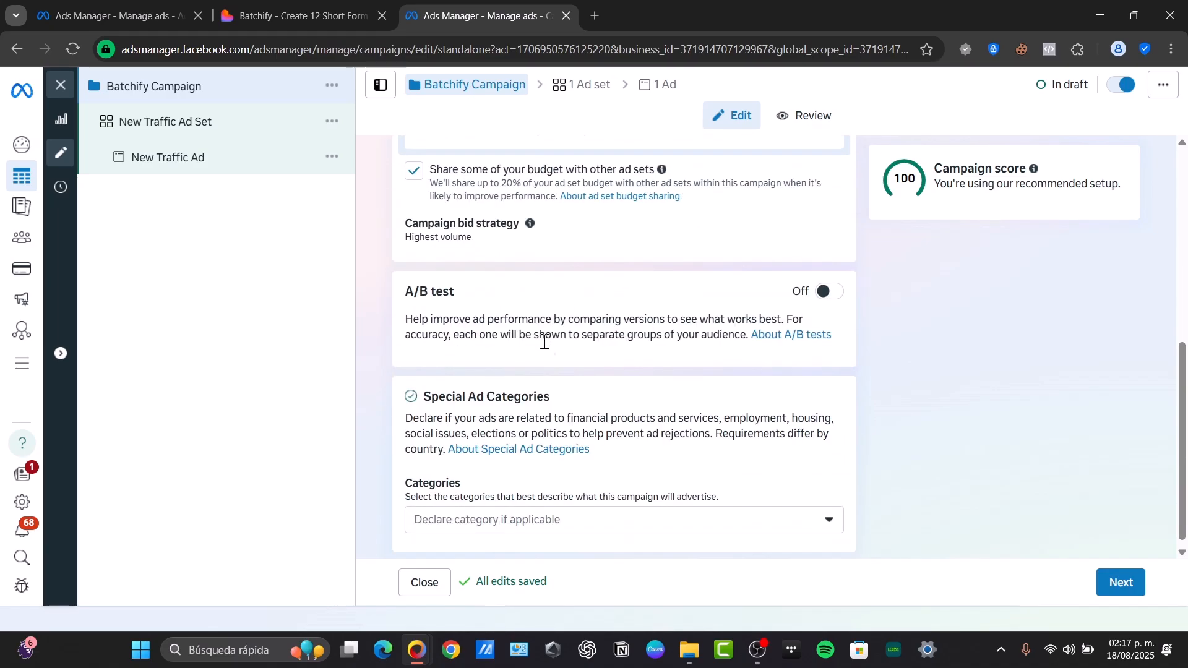
scroll(509, 429, "down", 1)
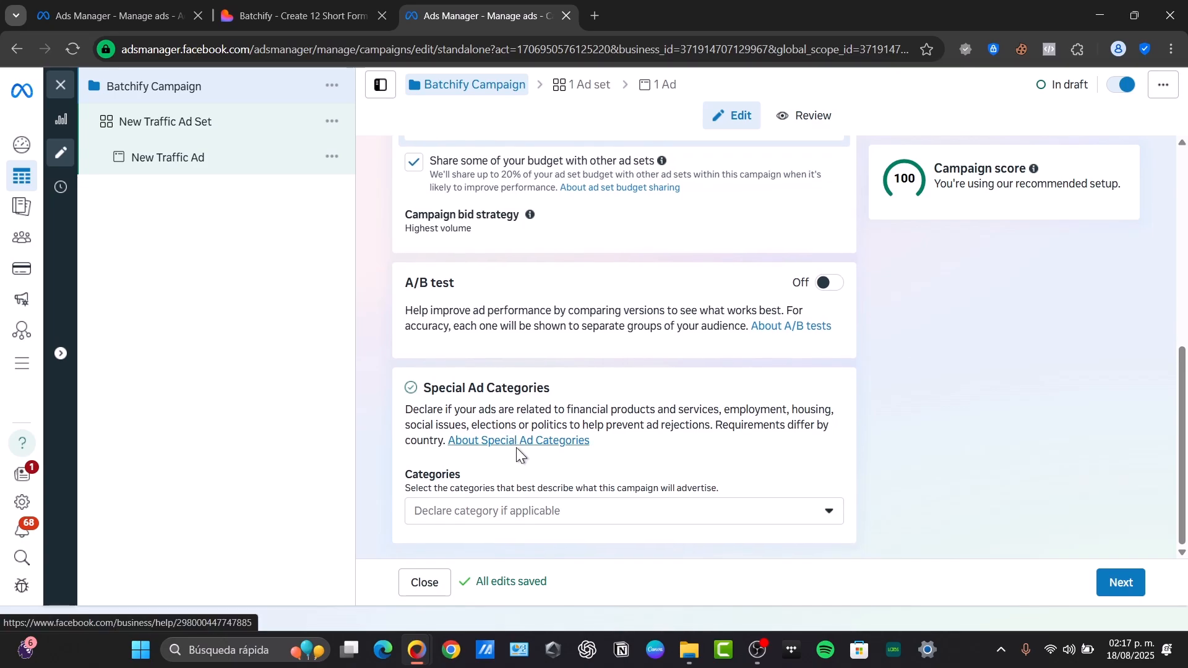
scroll(676, 408, "up", 10)
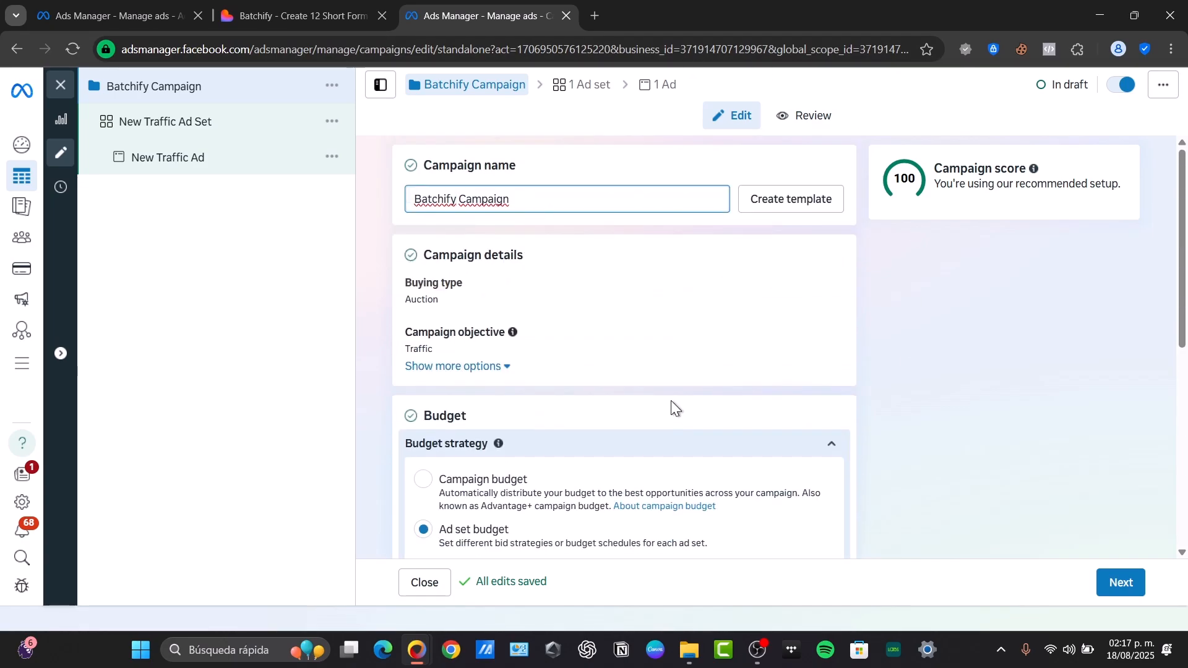
left_click(1114, 588)
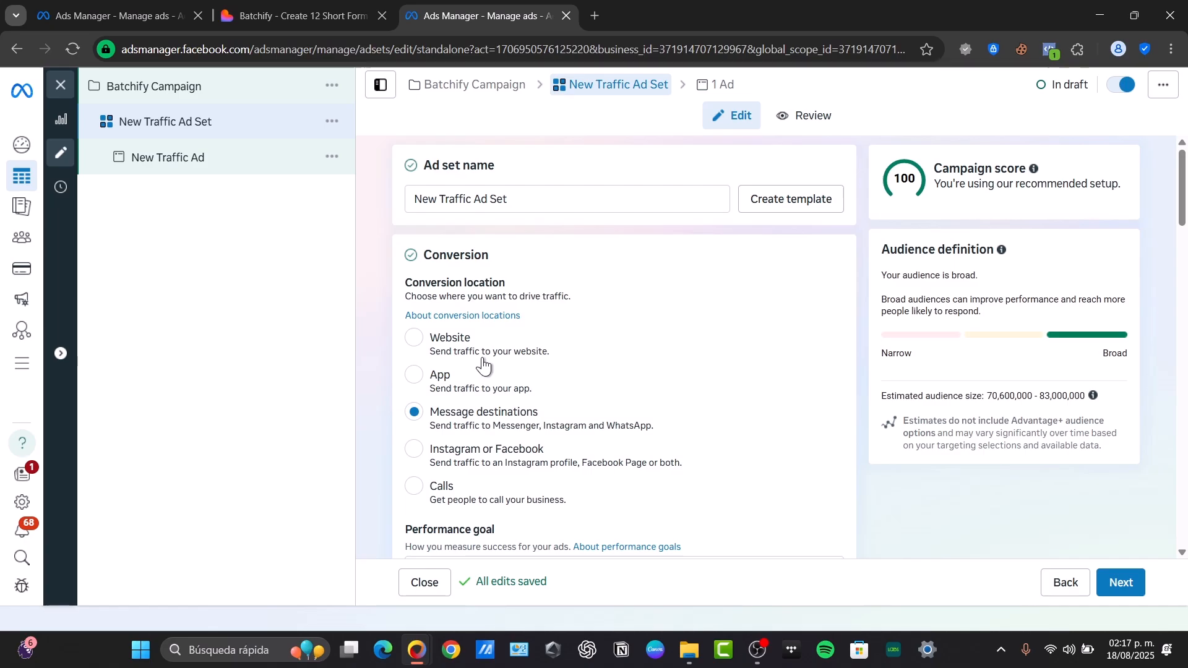
Set the ad set's conversion location to Website and look up the Batchify home page address in its browser tab
left_click(442, 338)
left_click(272, 6)
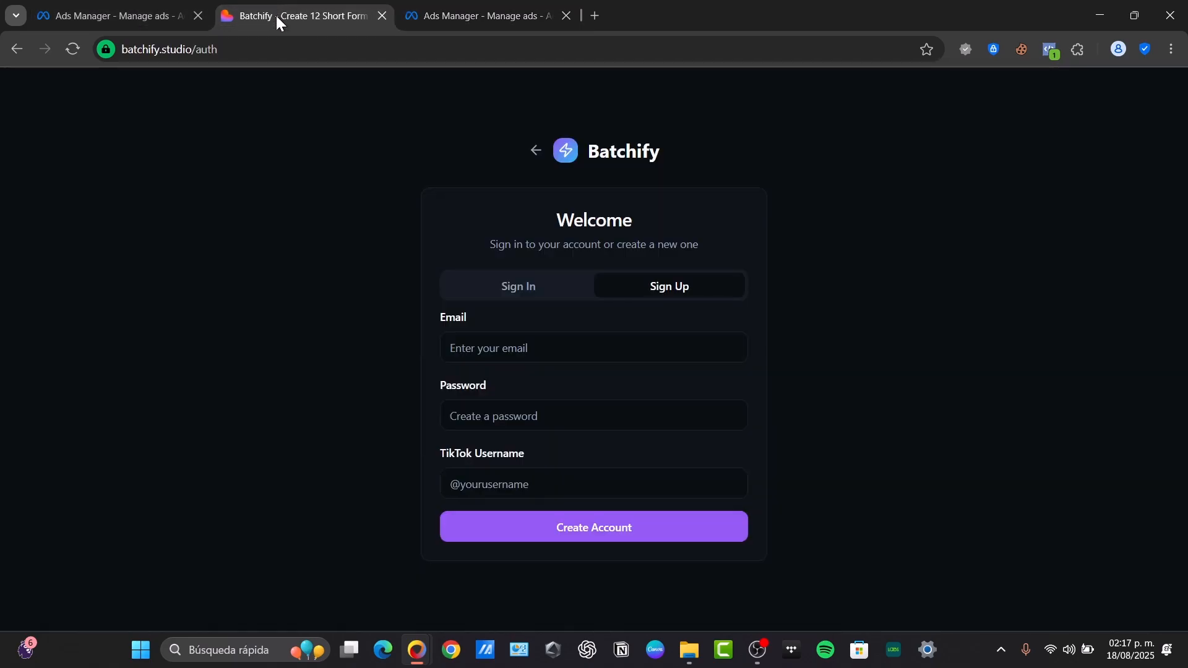
left_click(536, 152)
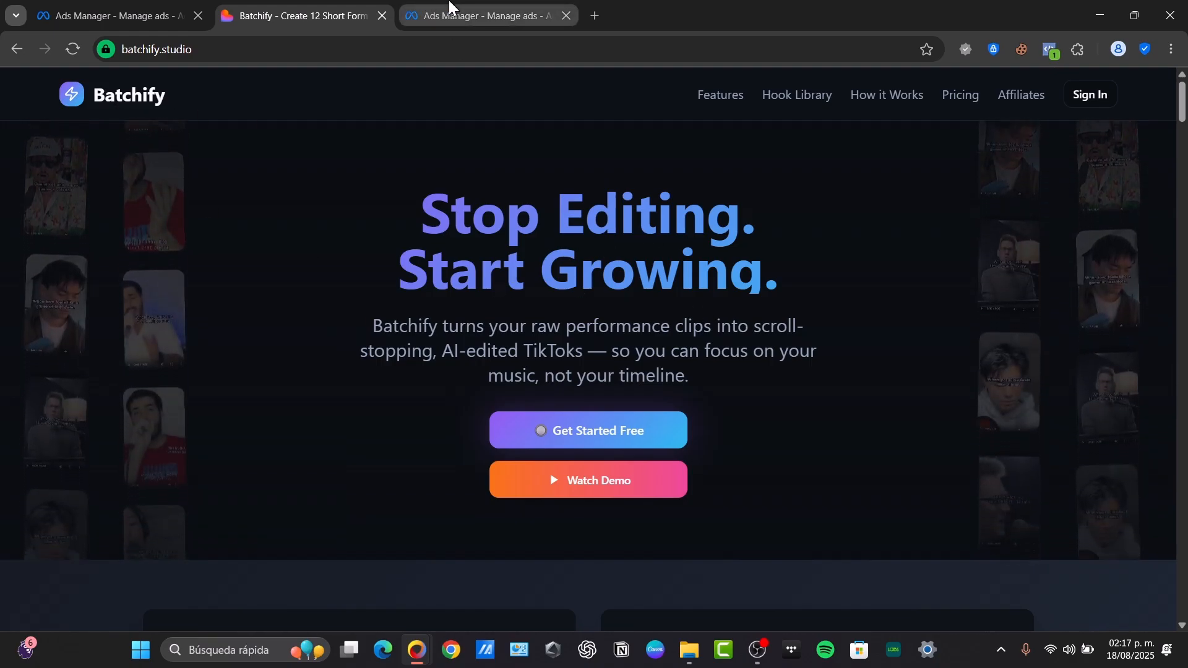
left_click(365, 52)
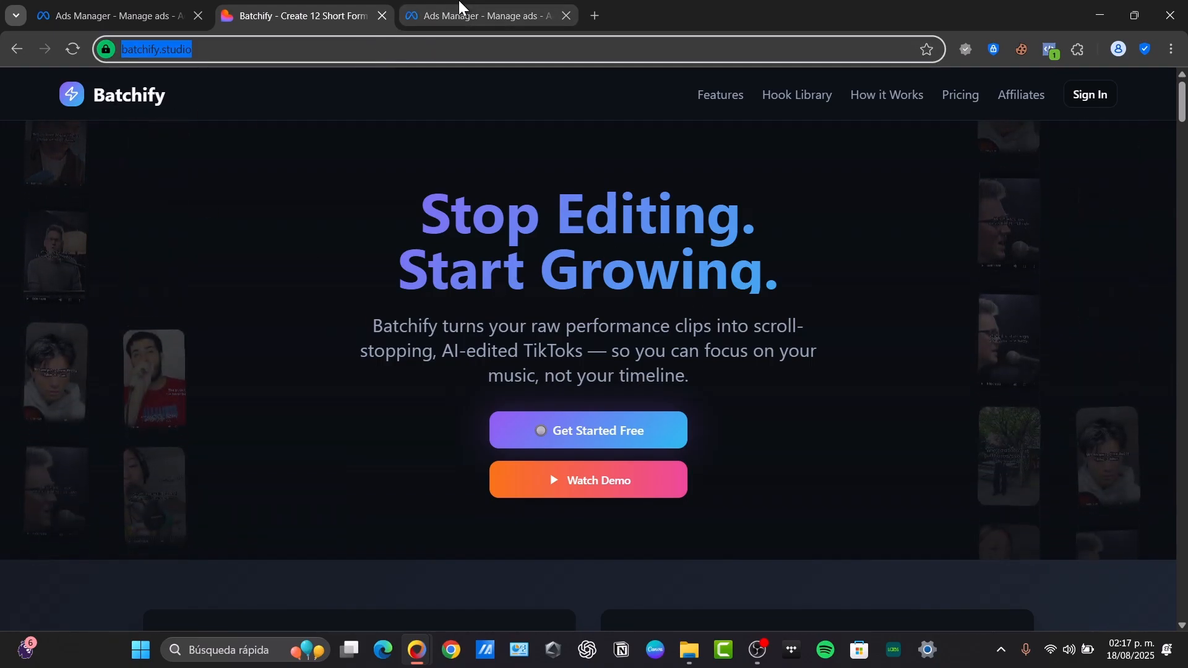
left_click(458, 6)
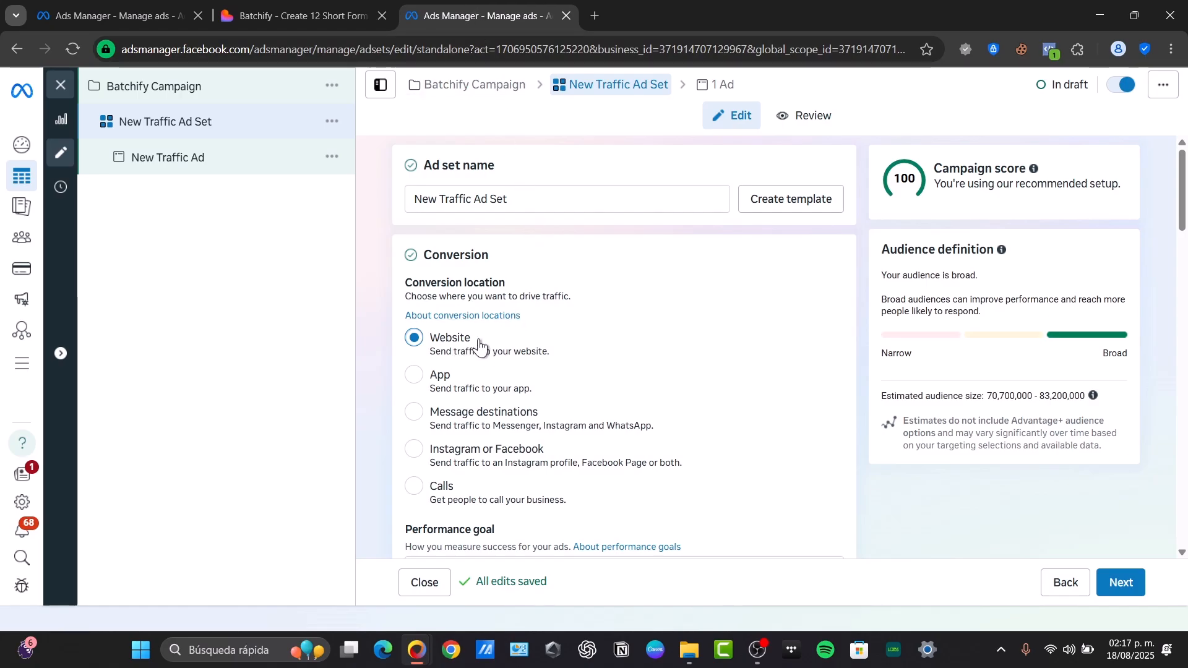
Review the available performance goals for the ad set, keeping "Maximize number of link clicks"
scroll(504, 345, "down", 3)
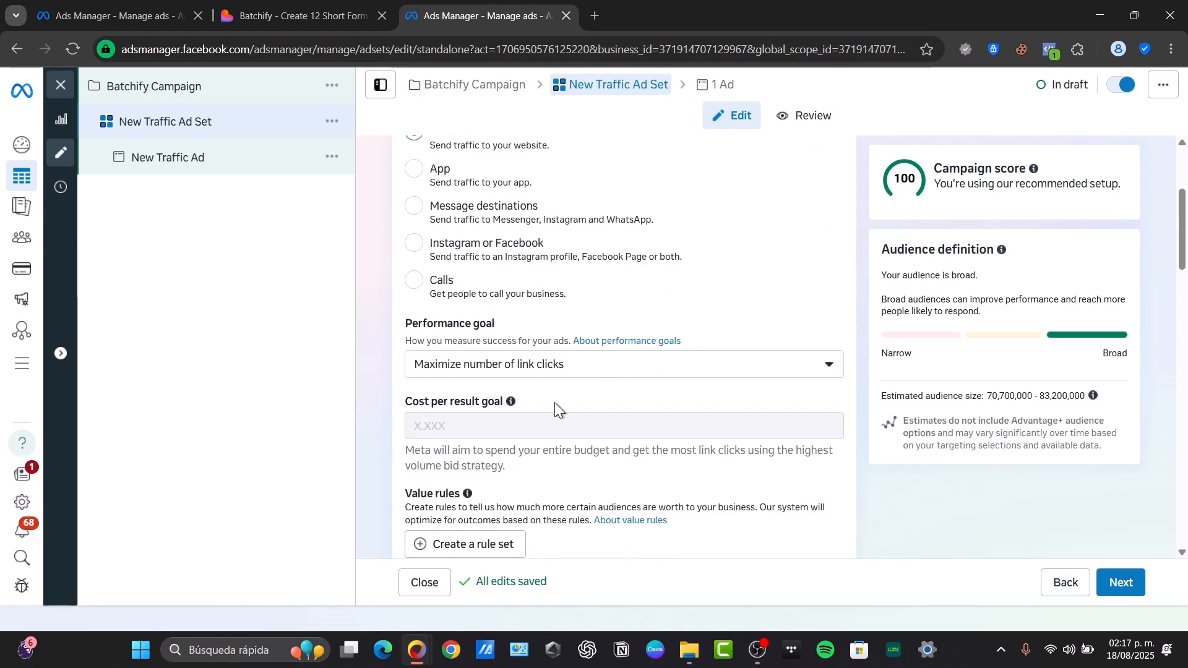
left_click(496, 370)
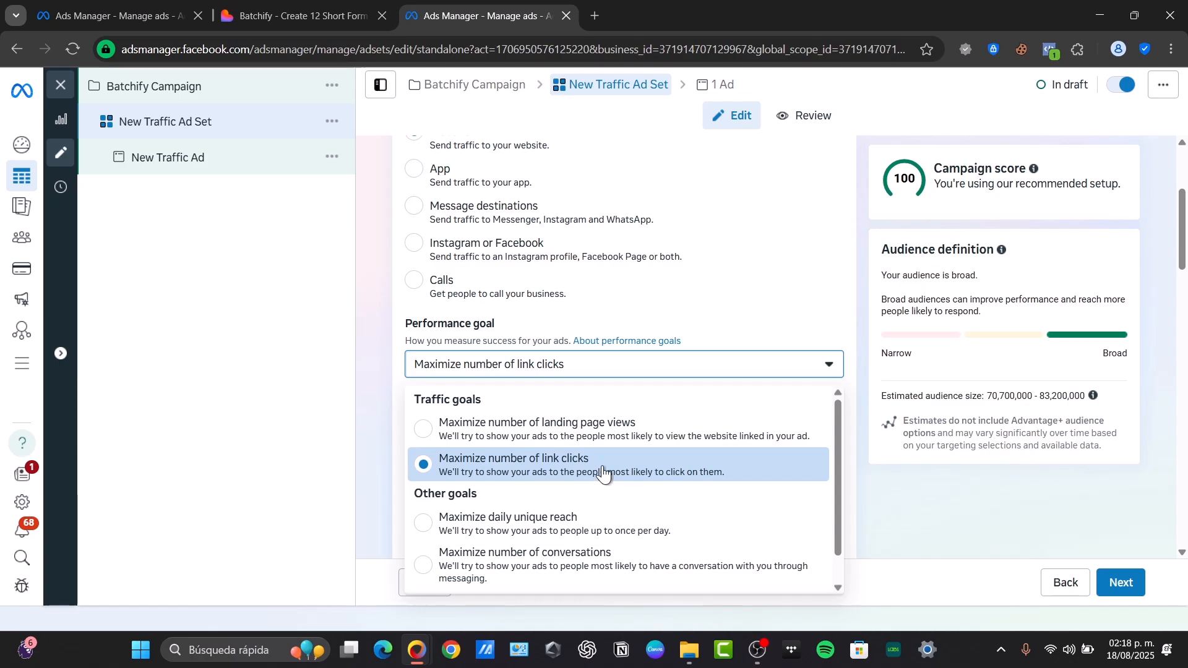
left_click(597, 365)
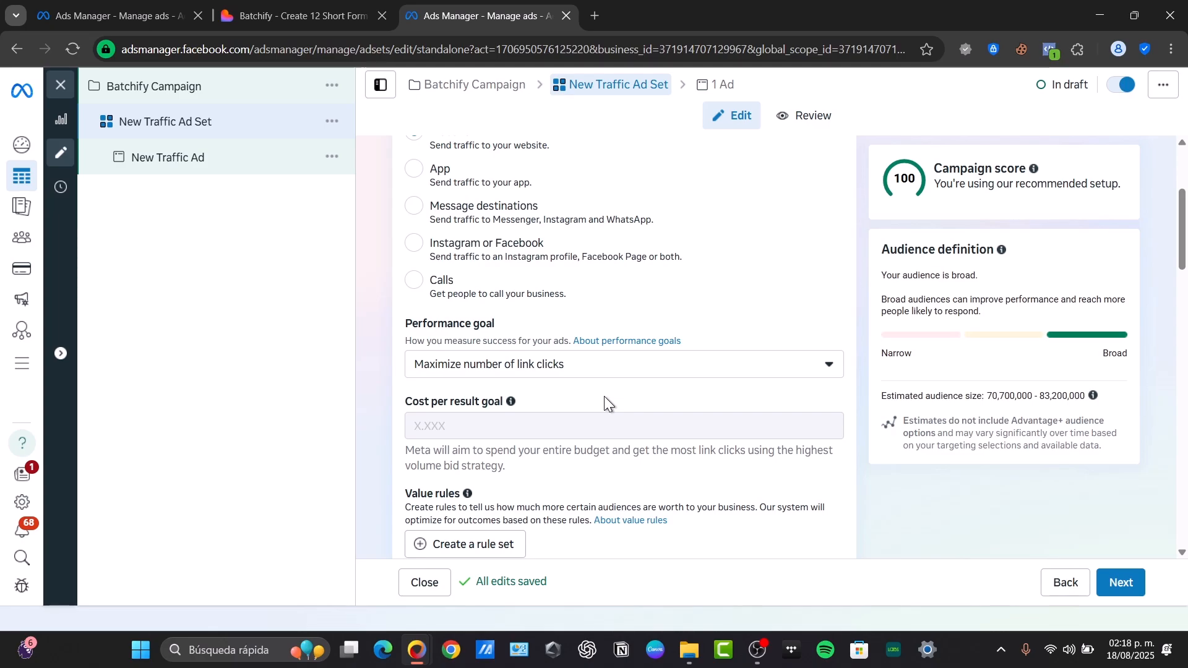
Keep the ad set on a daily budget, set it to 25 MXN, and read the spending note below it
scroll(604, 396, "down", 10)
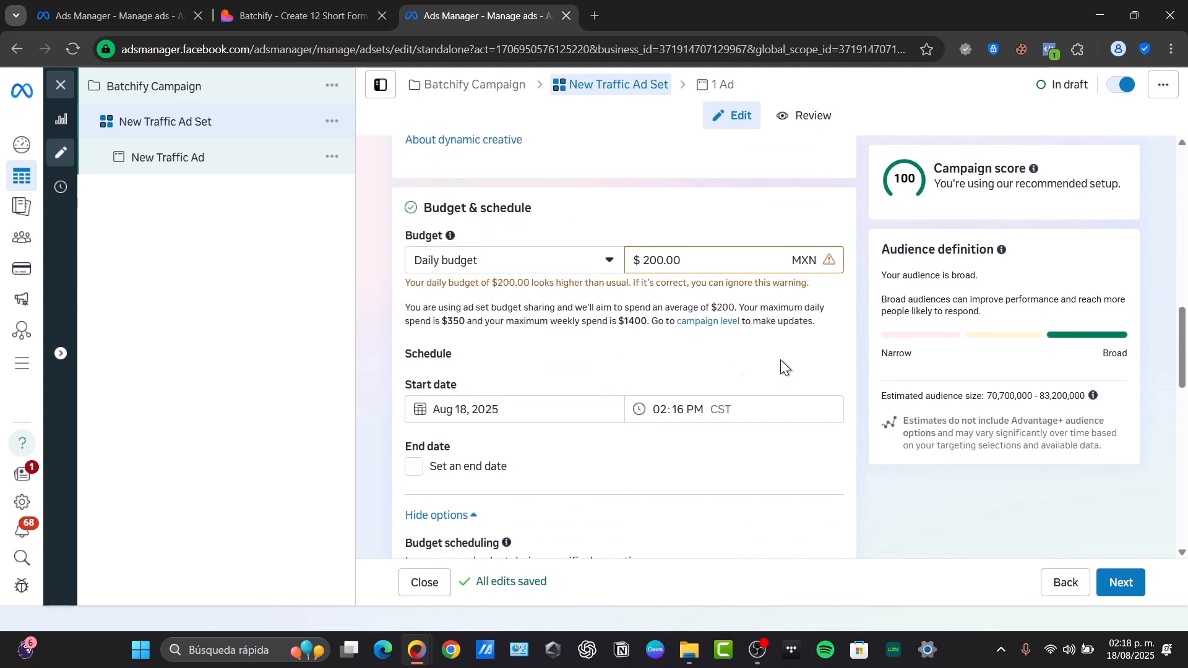
left_click(458, 257)
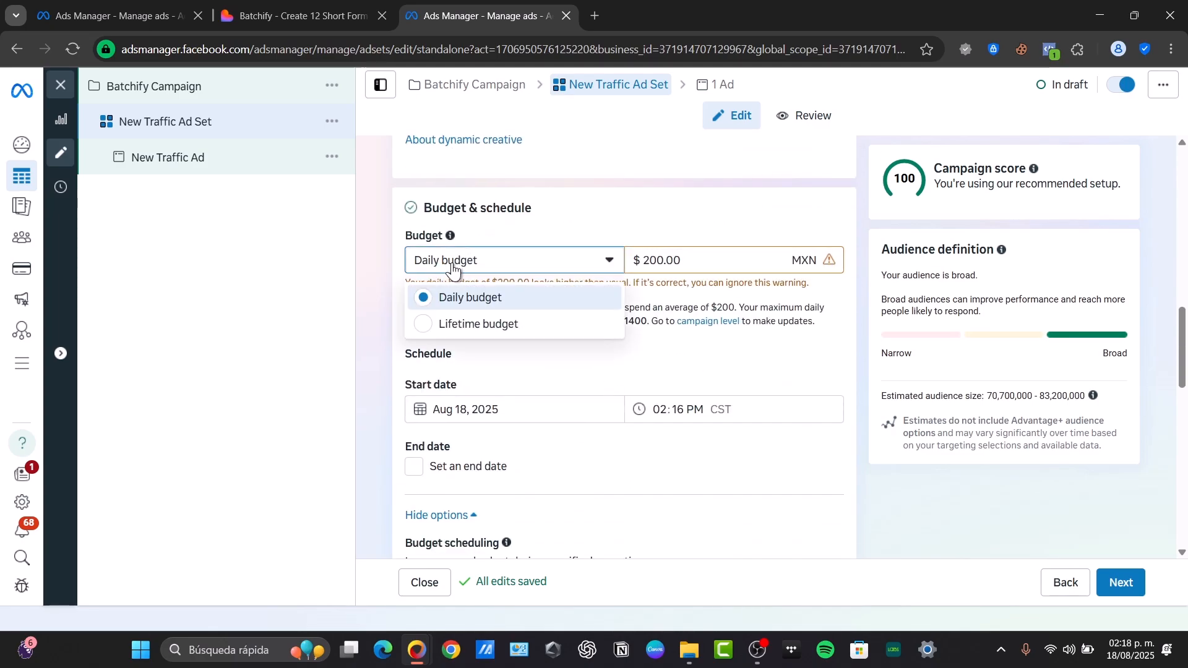
left_click(517, 298)
double_click(678, 263)
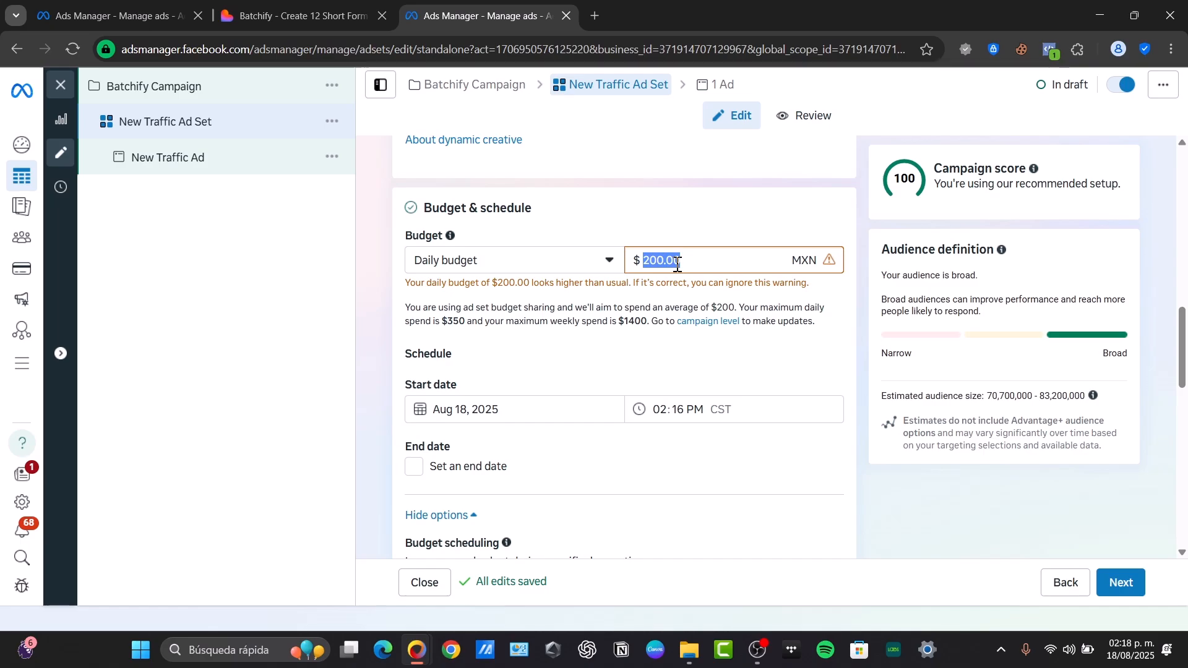
type("25")
left_click(677, 213)
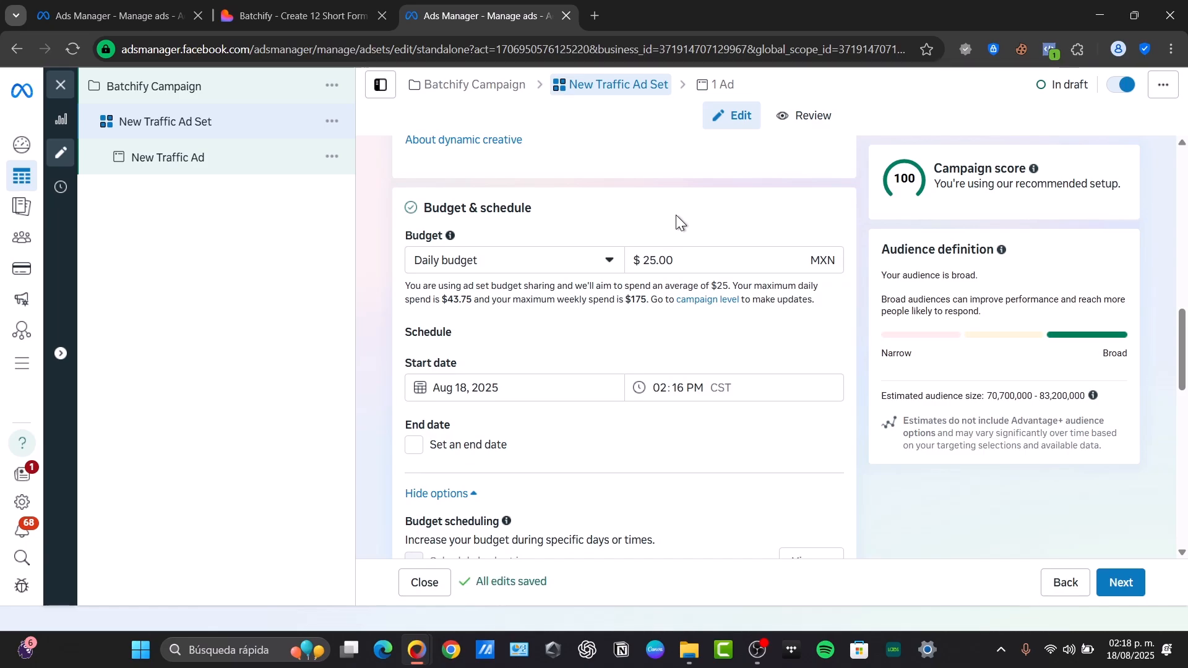
left_click_drag(436, 286, 731, 293)
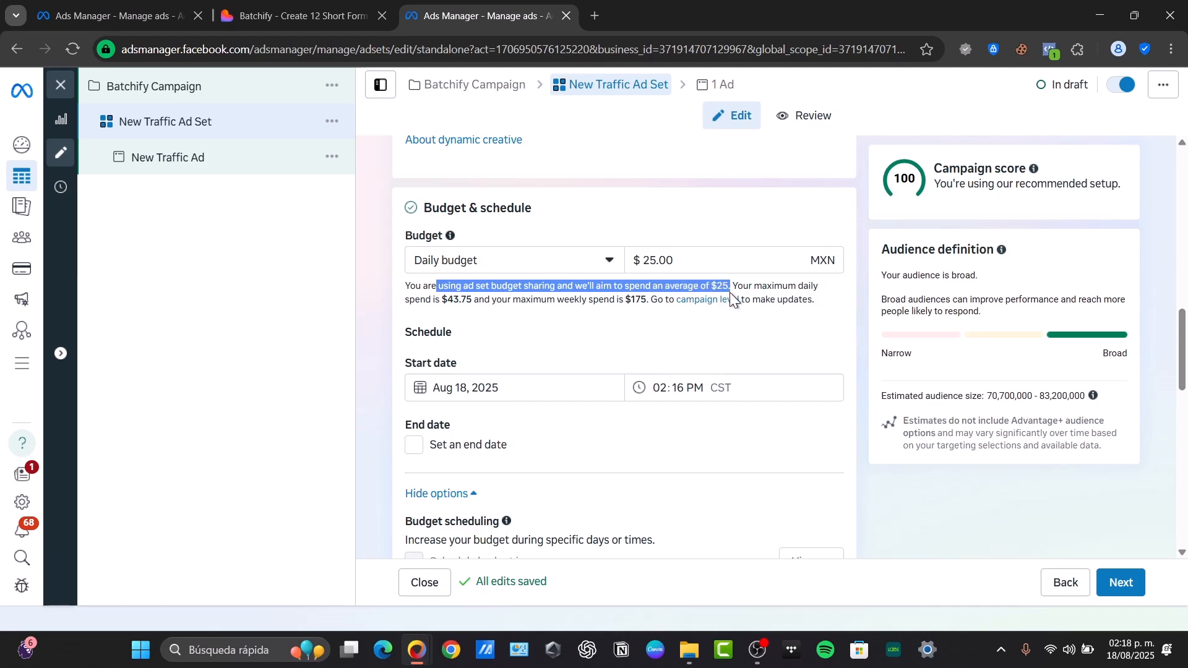
left_click(705, 342)
Set the ad set's start date to August 19, 2025, leaving the end date unset
left_click(618, 388)
left_click(553, 348)
left_click(537, 392)
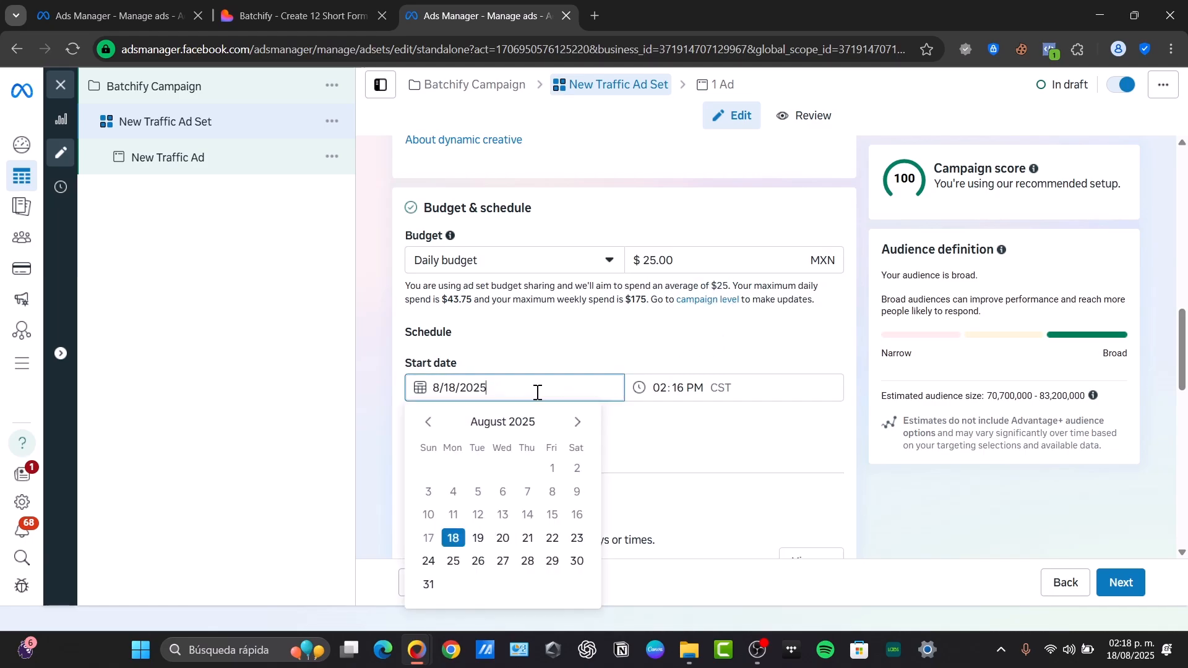
left_click(478, 538)
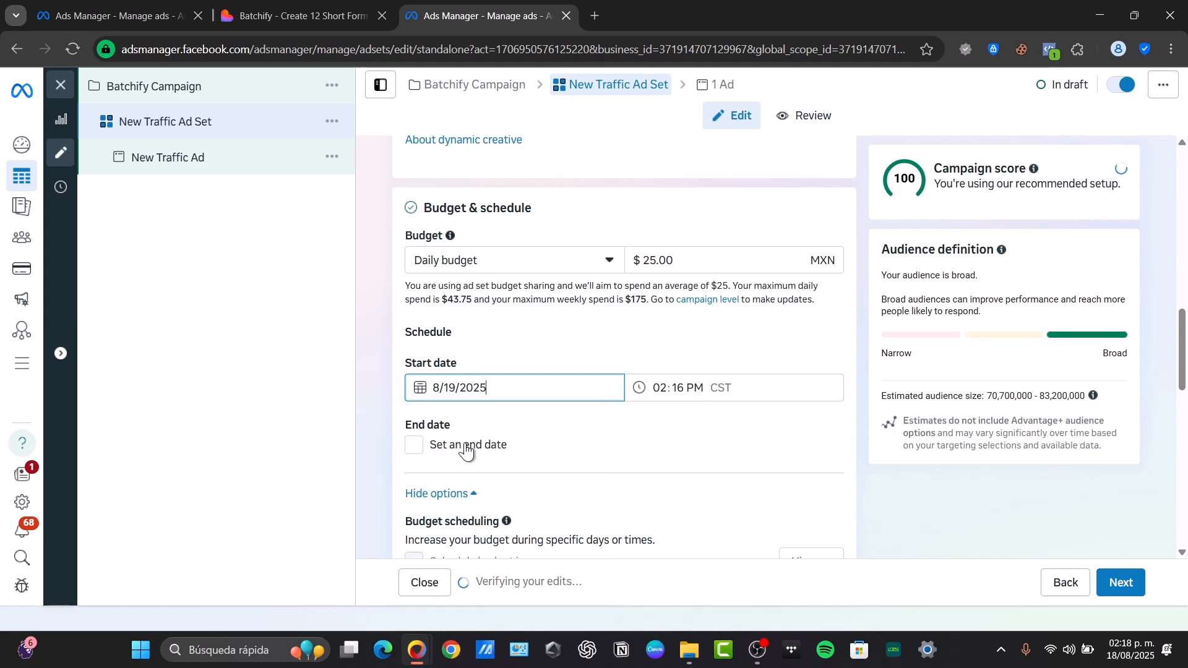
left_click_drag(411, 426, 462, 419)
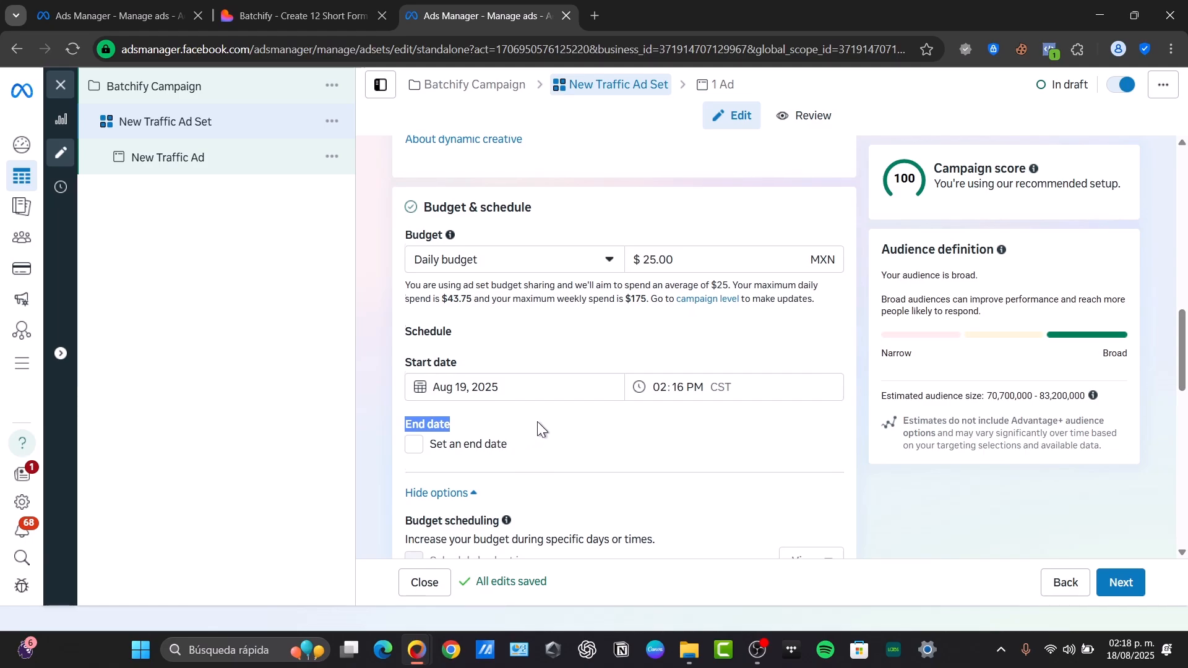
Replace Mexico with Canada as the included country in the ad set's audience locations
scroll(537, 421, "down", 3)
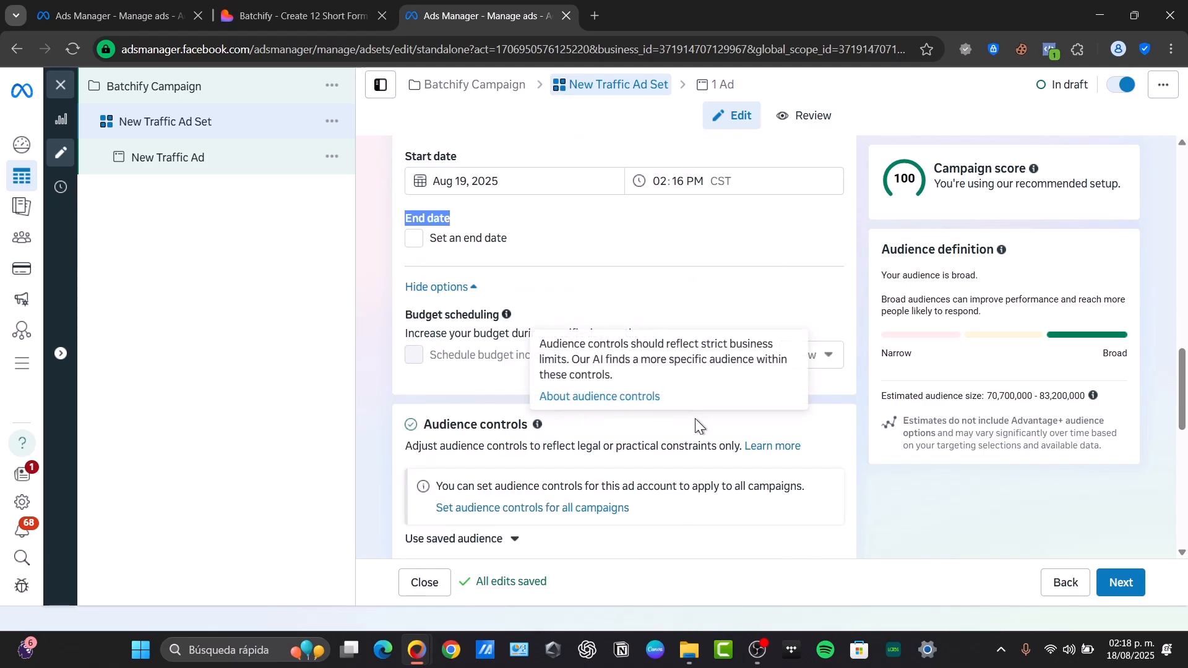
scroll(694, 429, "down", 3)
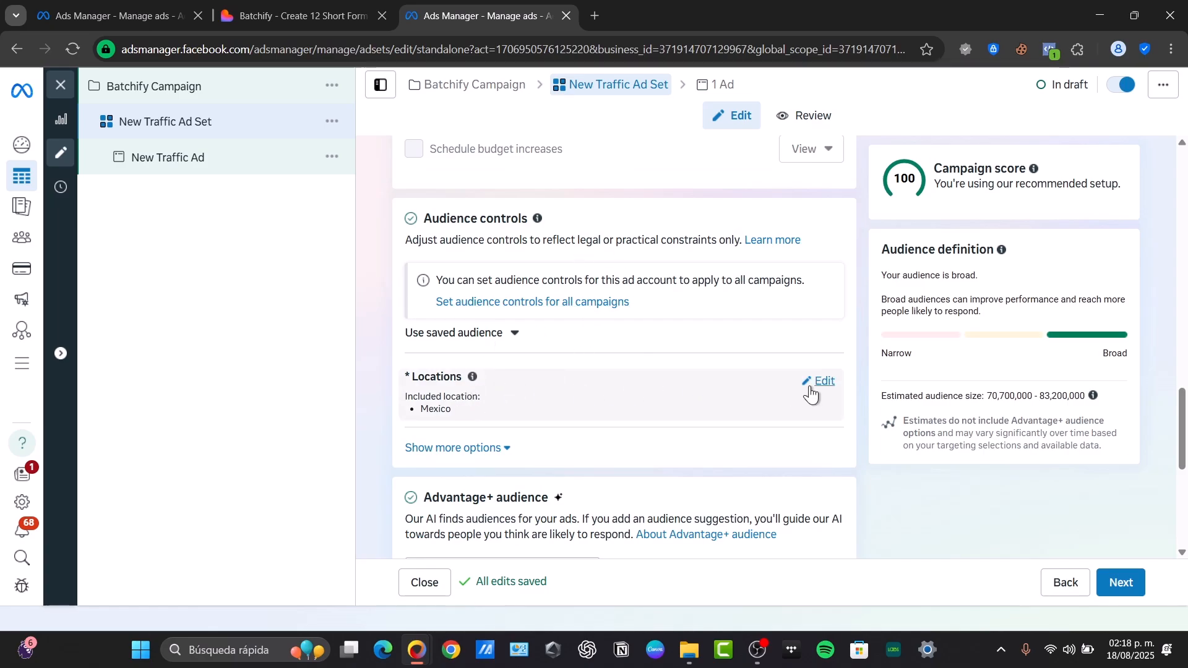
left_click(818, 381)
scroll(686, 381, "down", 3)
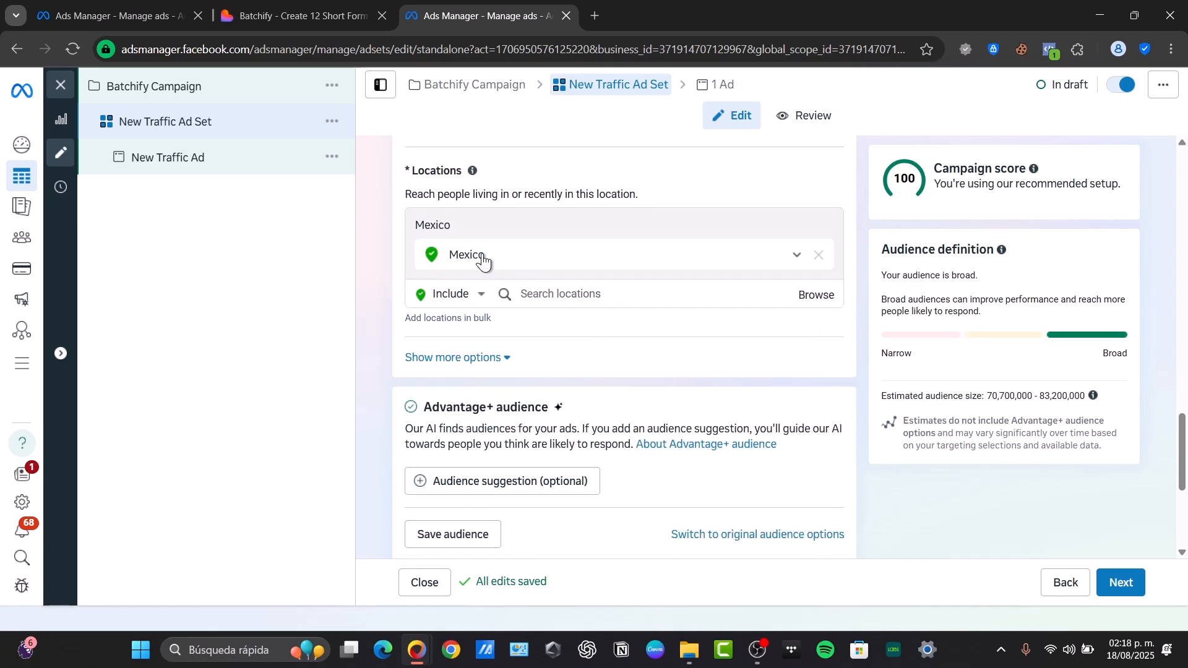
left_click(703, 297)
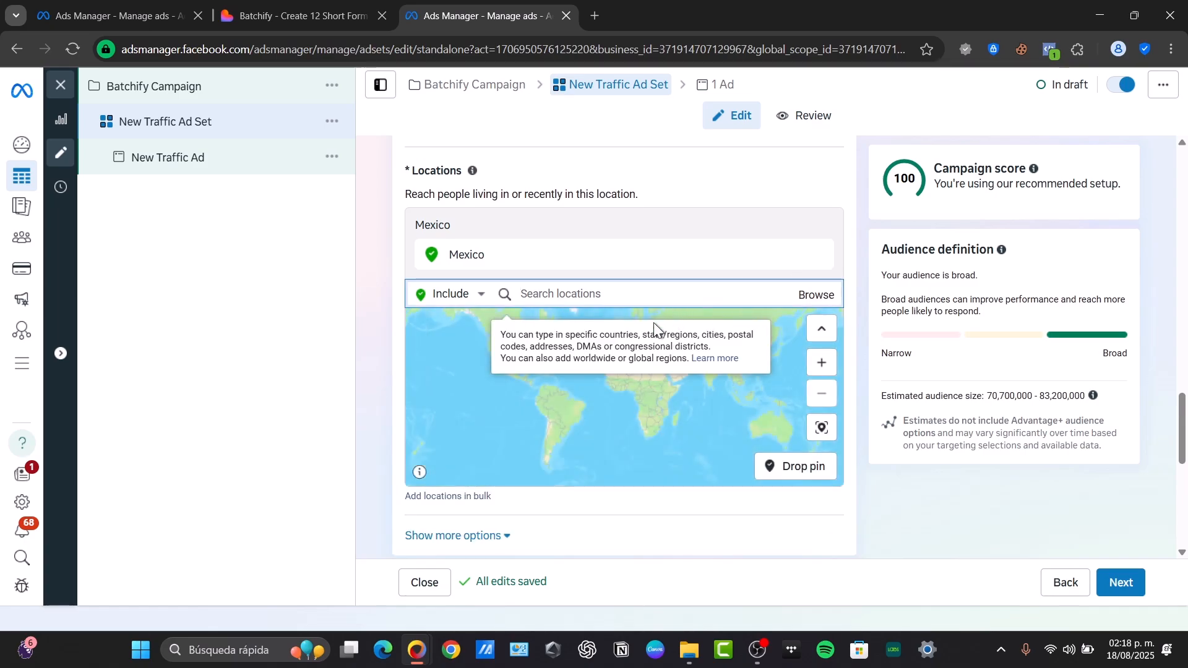
type("canada")
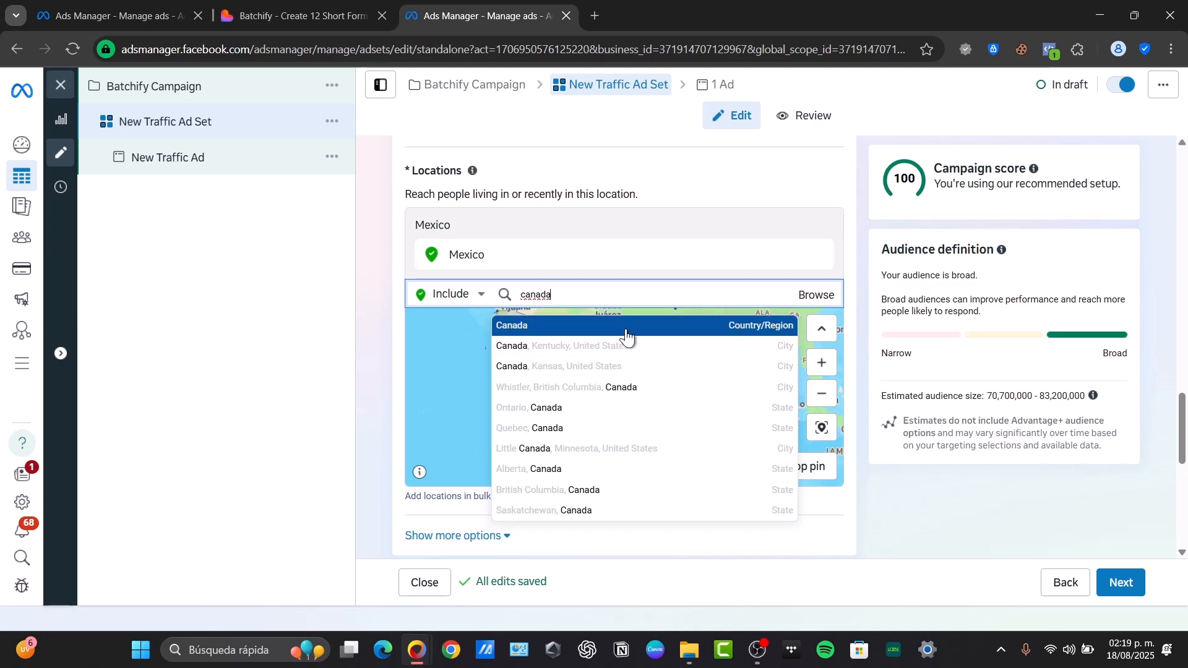
left_click(626, 330)
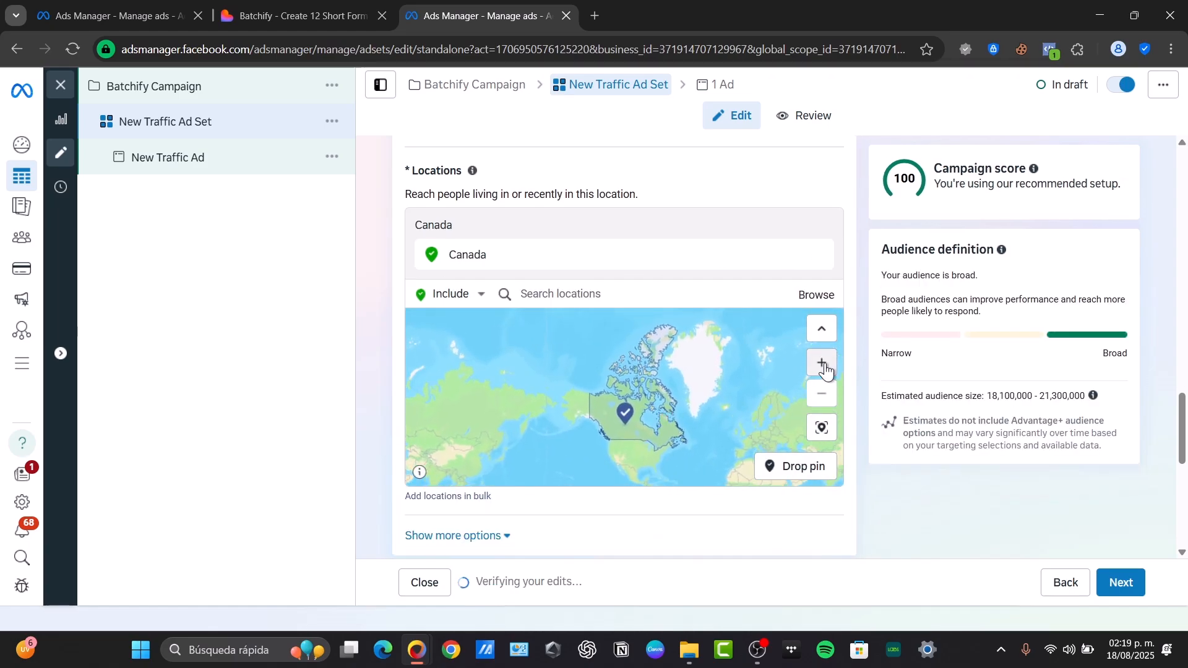
Examine the locations map around Canada and the United States at several zoom levels
left_click(825, 371)
left_click(825, 372)
left_click(825, 372)
left_click(825, 371)
left_click_drag(711, 467, 573, 356)
left_click_drag(674, 424, 607, 353)
left_click_drag(742, 425, 663, 411)
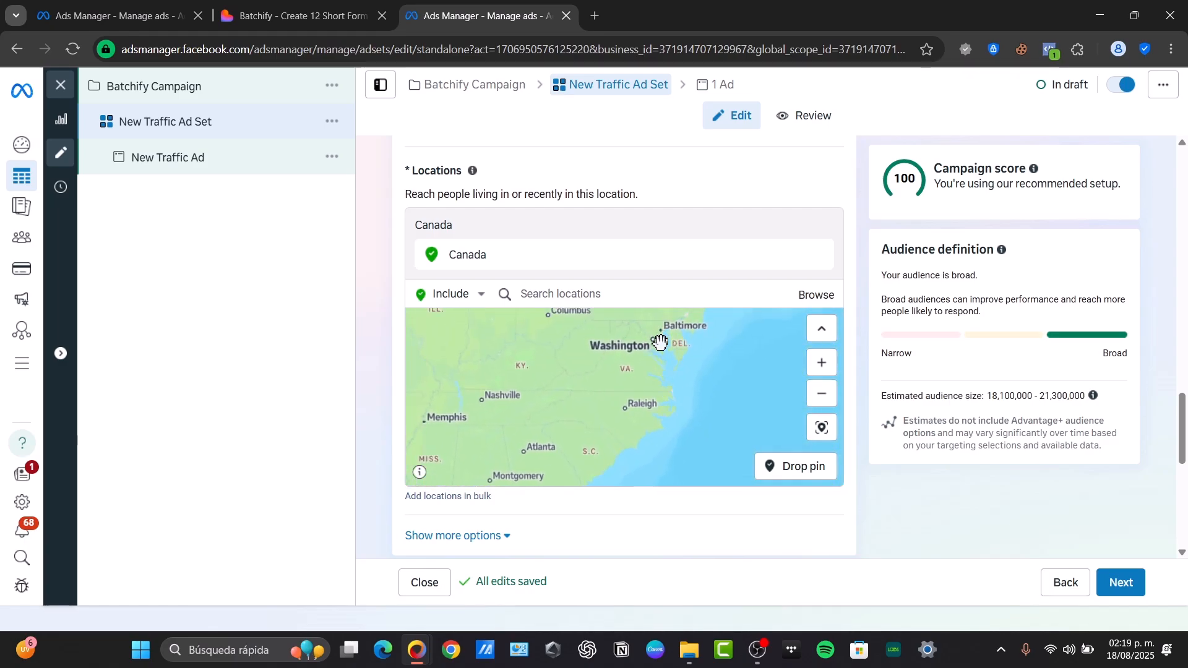
left_click_drag(565, 433, 782, 383)
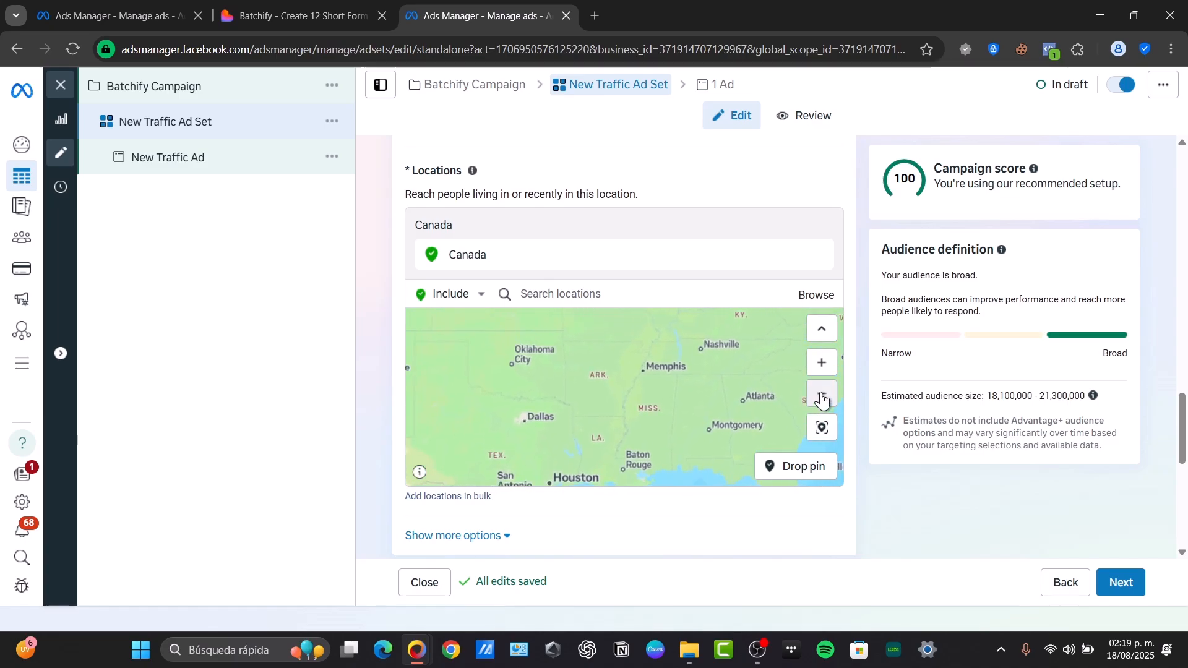
left_click(822, 399)
left_click_drag(574, 329, 639, 395)
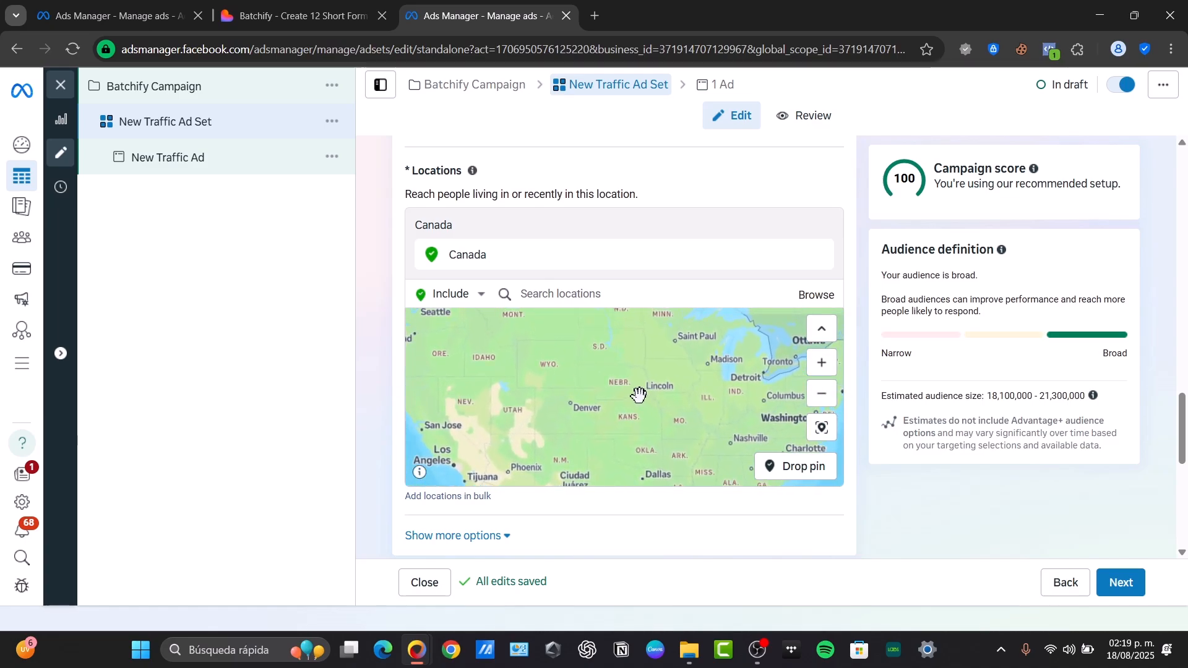
scroll(640, 394, "down", 2)
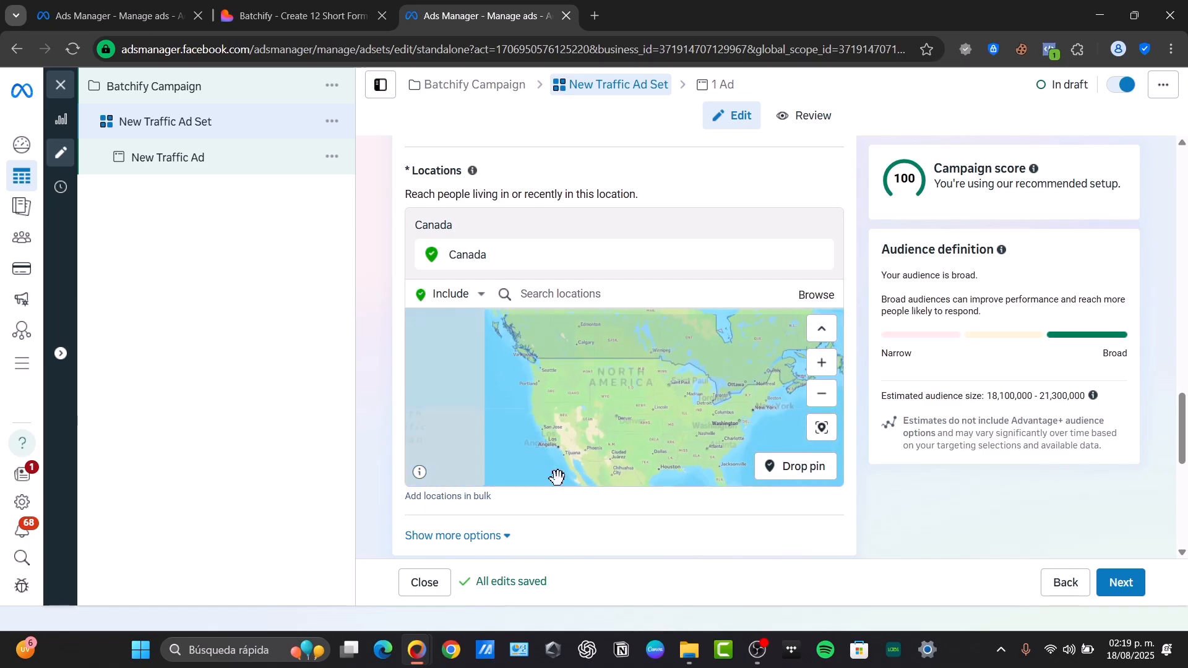
Expand the additional audience controls and open the minimum age for editing, keeping it at 18
scroll(595, 517, "down", 3)
left_click(499, 337)
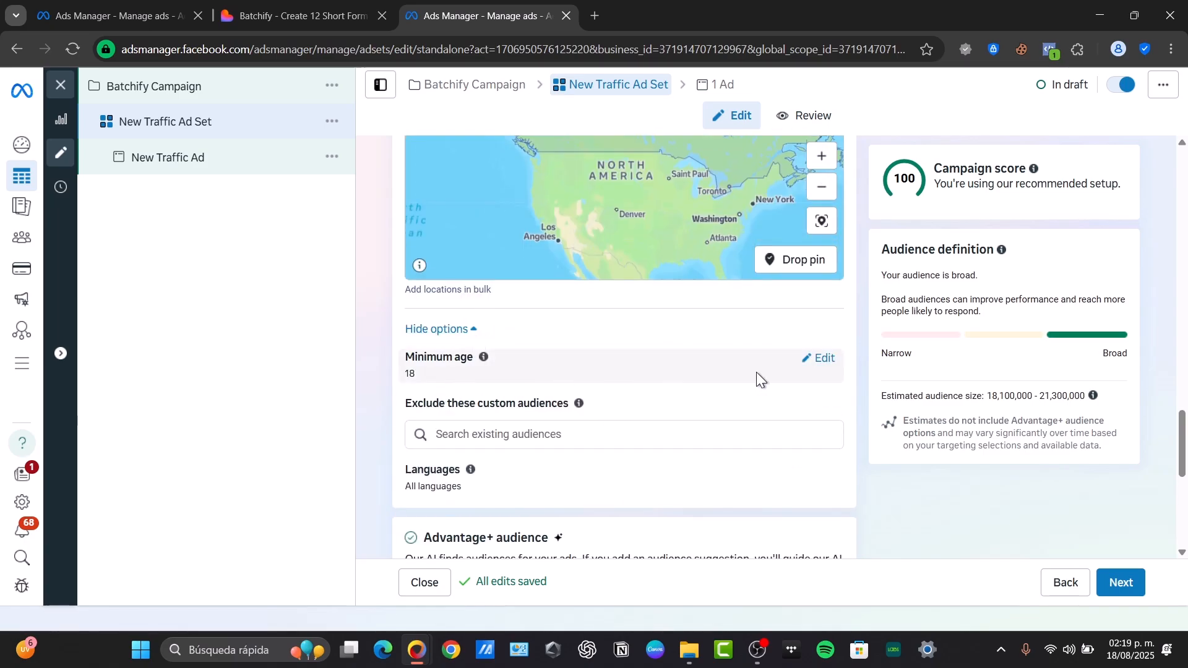
left_click(819, 358)
left_click(467, 383)
left_click(596, 369)
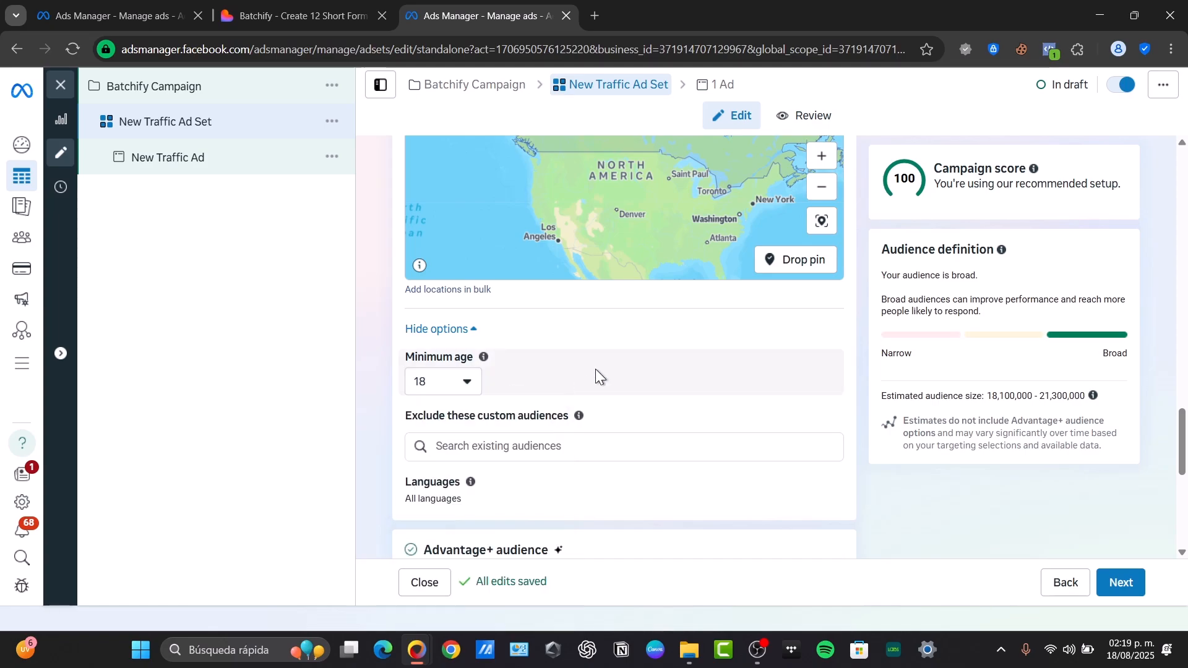
Limit the audience's languages to English (All)
scroll(543, 432, "down", 3)
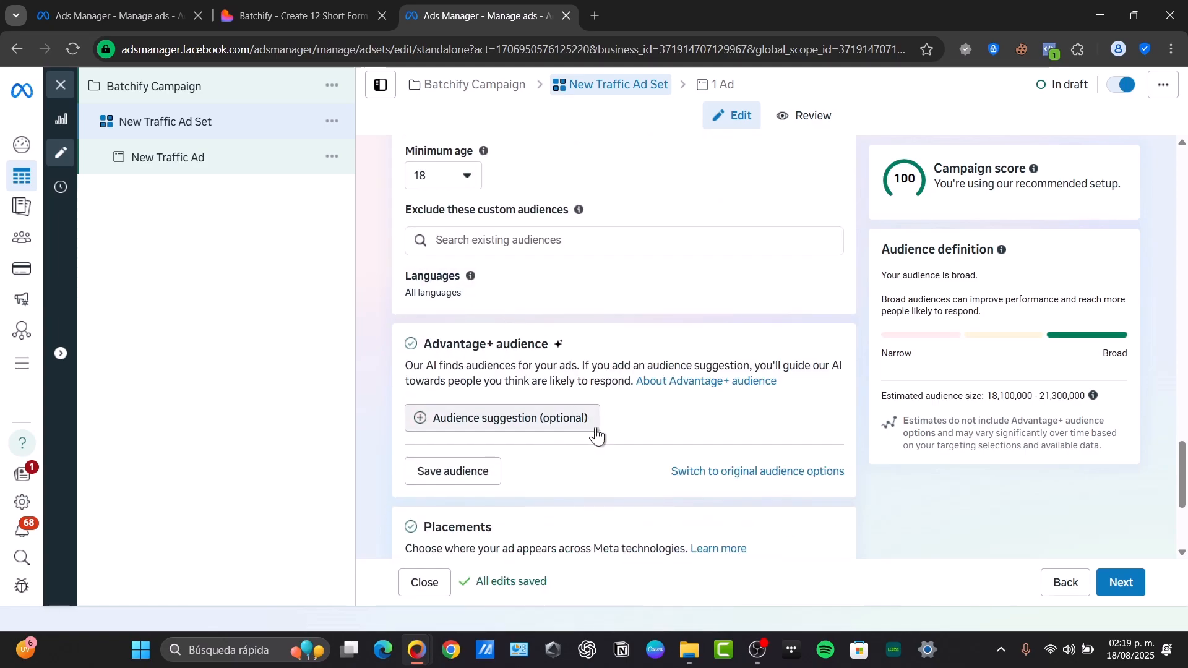
left_click(819, 277)
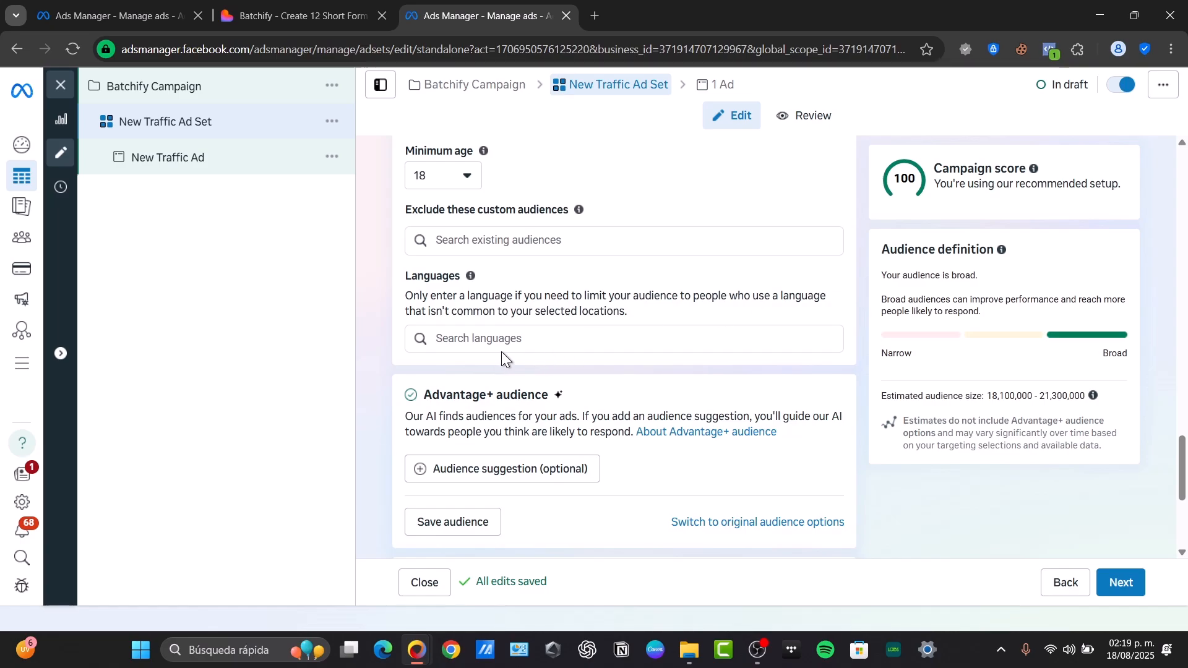
left_click(527, 338)
type("eng")
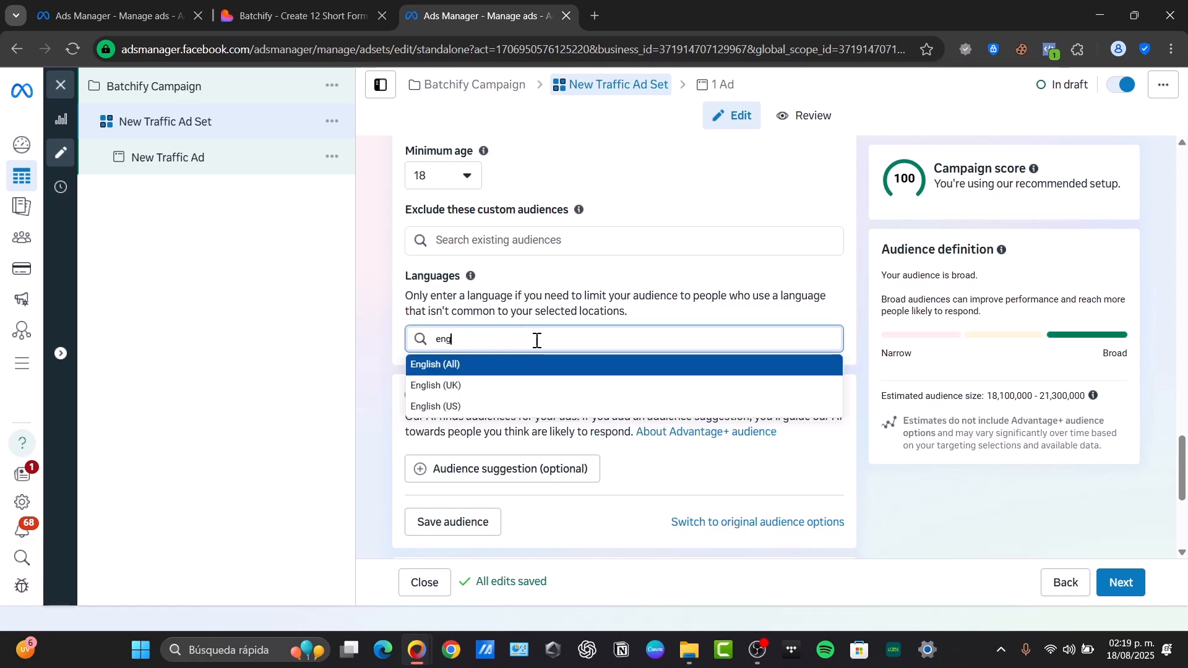
type("li")
left_click(535, 357)
Switch the ad set to the original audience options and set the age range to 18–35
scroll(751, 412, "down", 3)
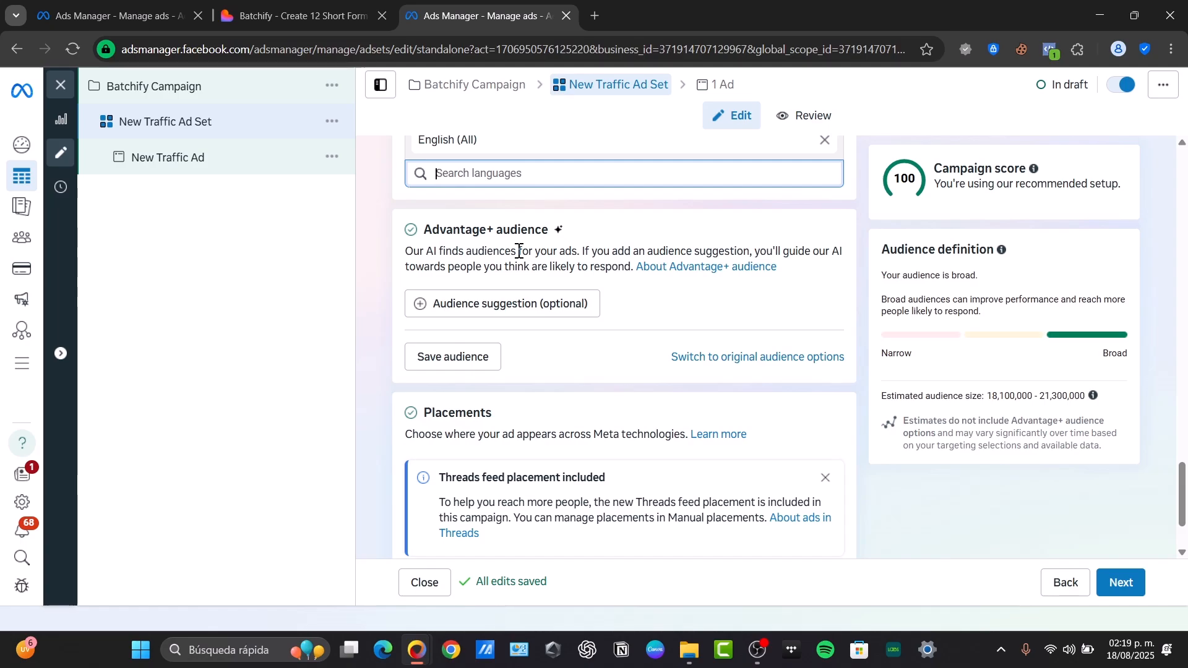
left_click(782, 357)
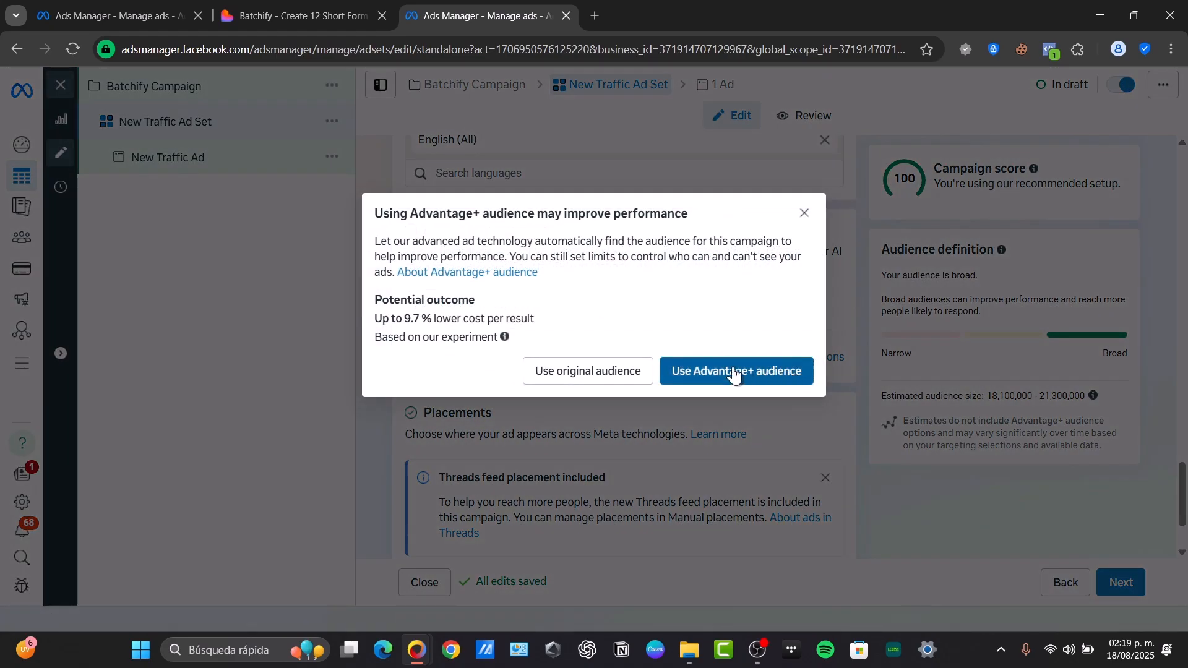
left_click(643, 372)
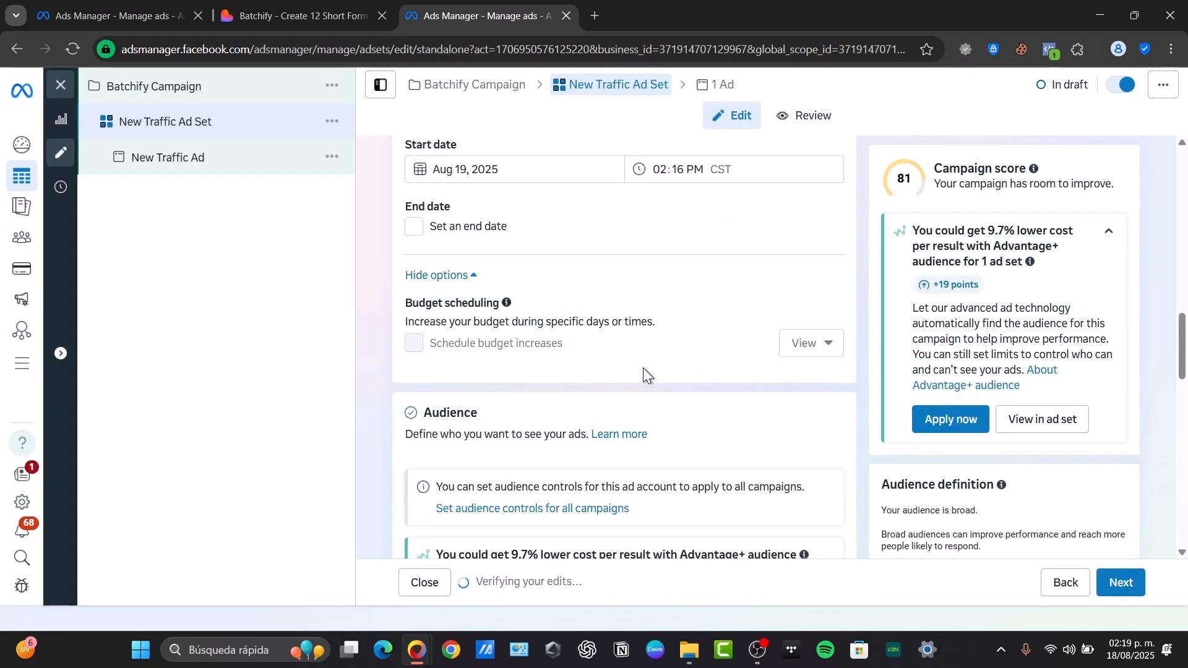
scroll(646, 371, "down", 3)
scroll(651, 374, "down", 3)
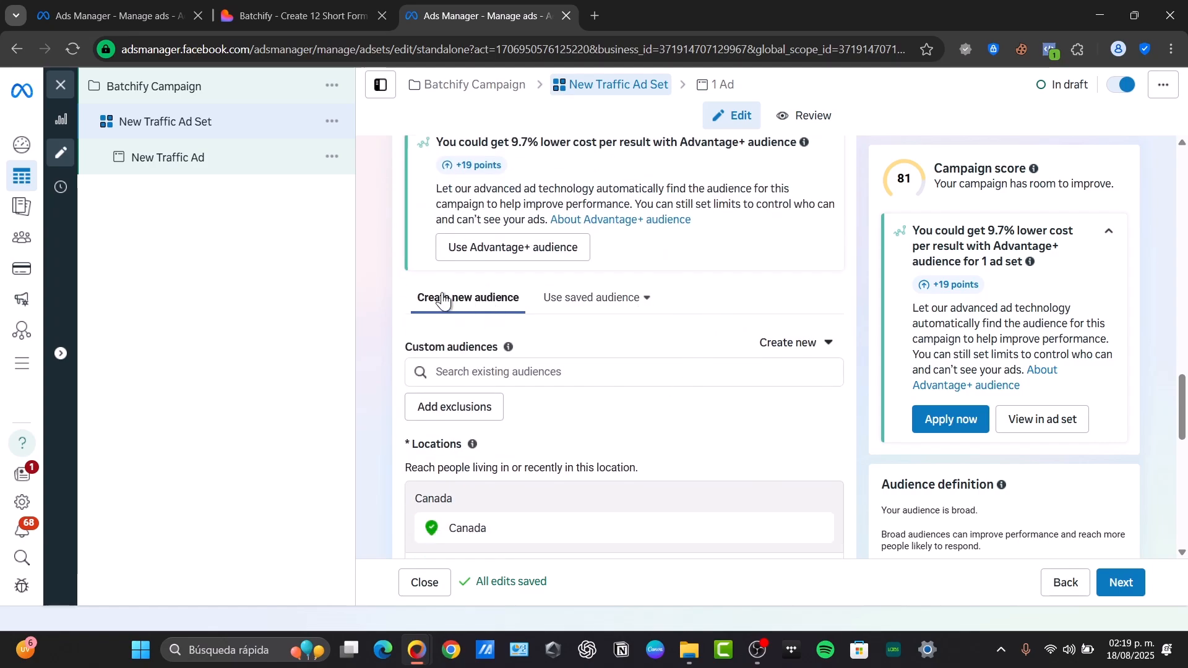
scroll(594, 317, "down", 3)
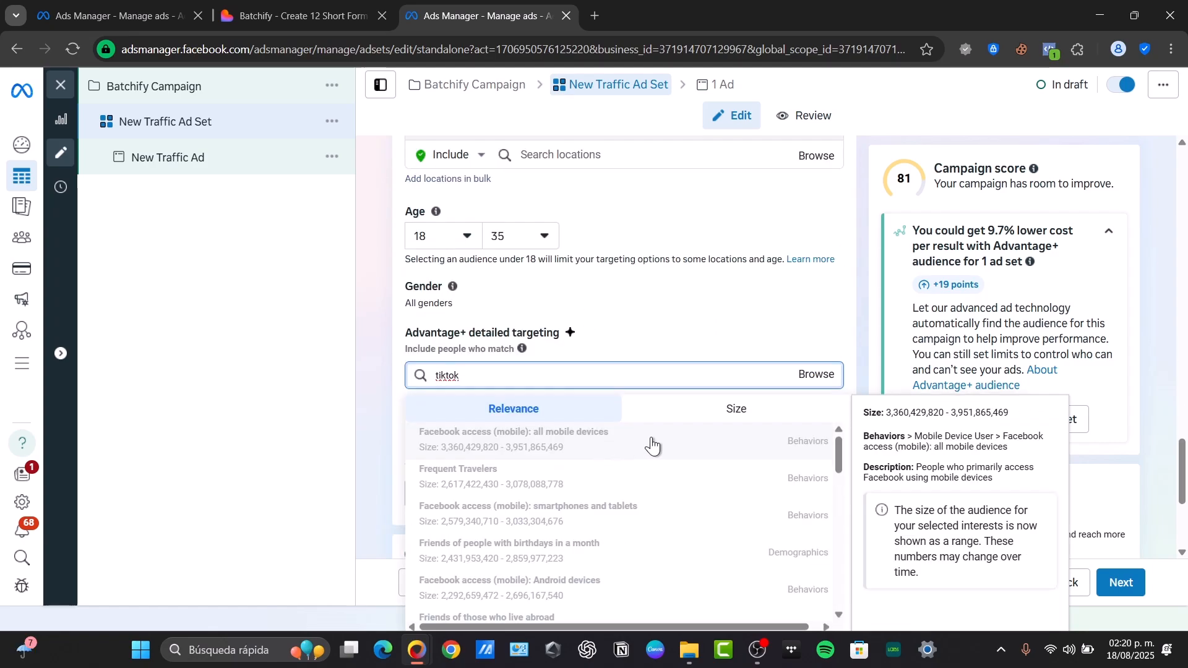
Try a detailed targeting match from the tiktok search, removing the "Birthday in December" entry picked from the suggestions
scroll(649, 489, "down", 8)
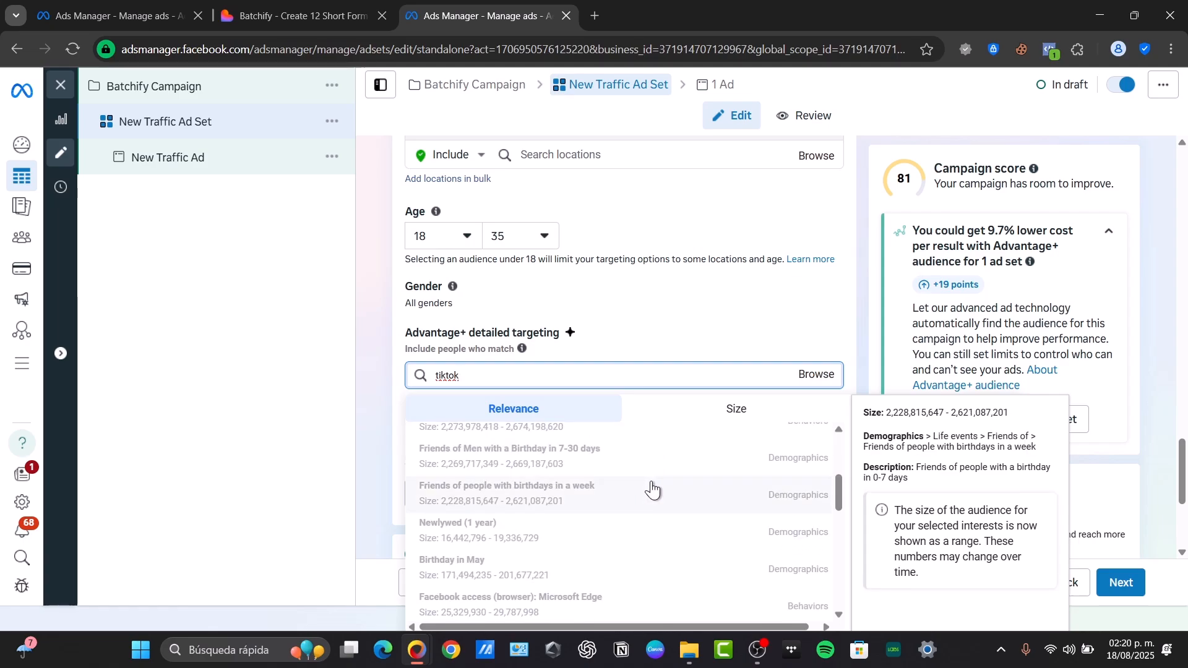
left_click(645, 422)
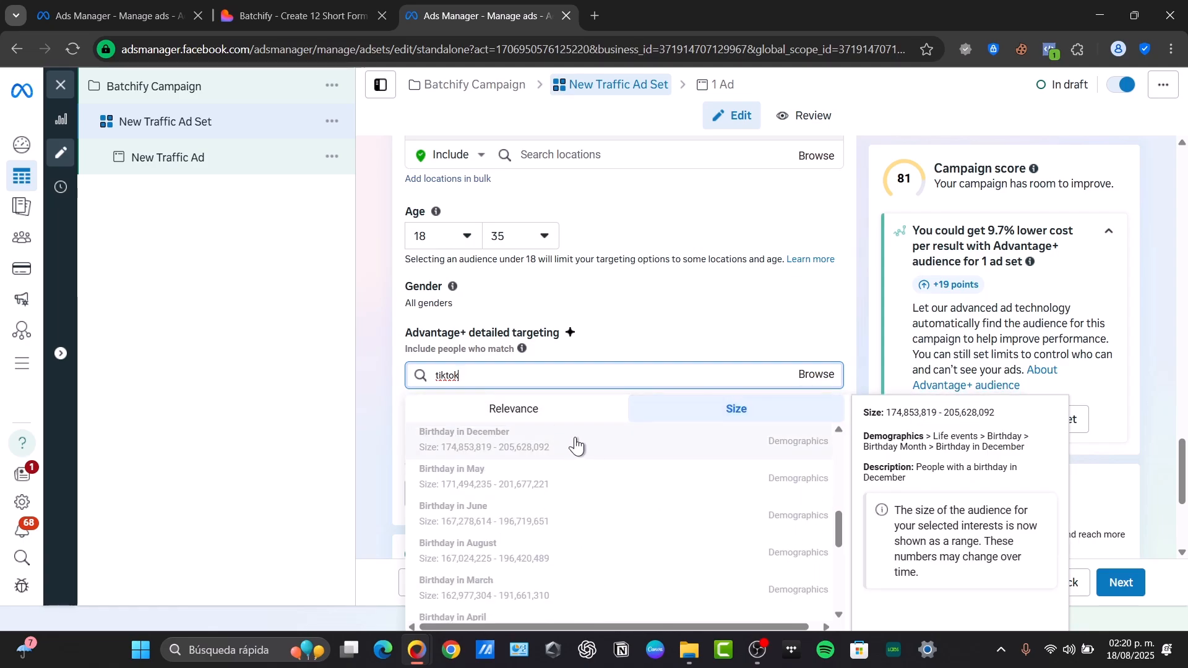
mouse_move(547, 403)
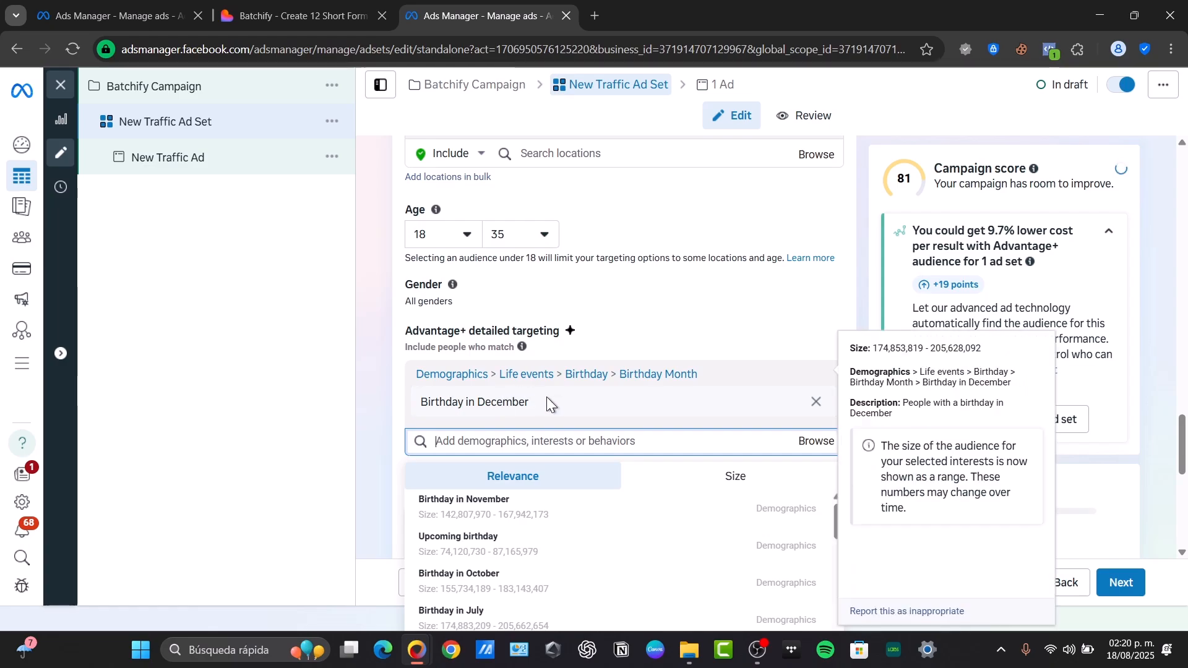
left_click(816, 401)
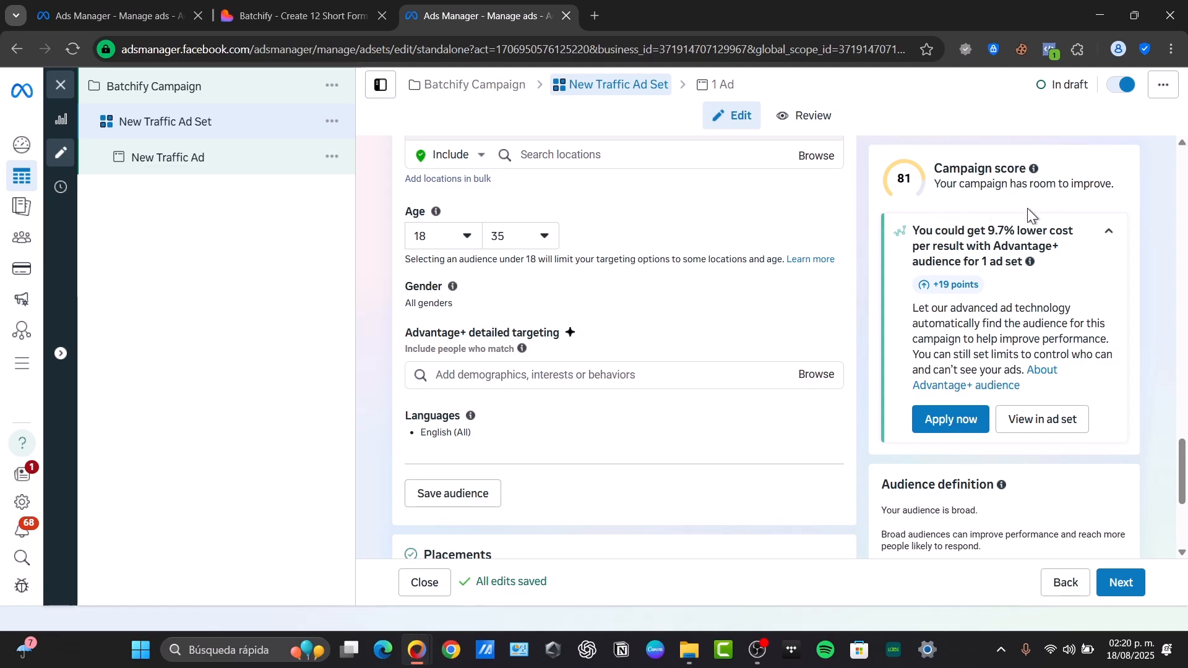
Apply the campaign score recommendation to use Advantage+ audience for the ad set
left_click_drag(948, 230, 1039, 260)
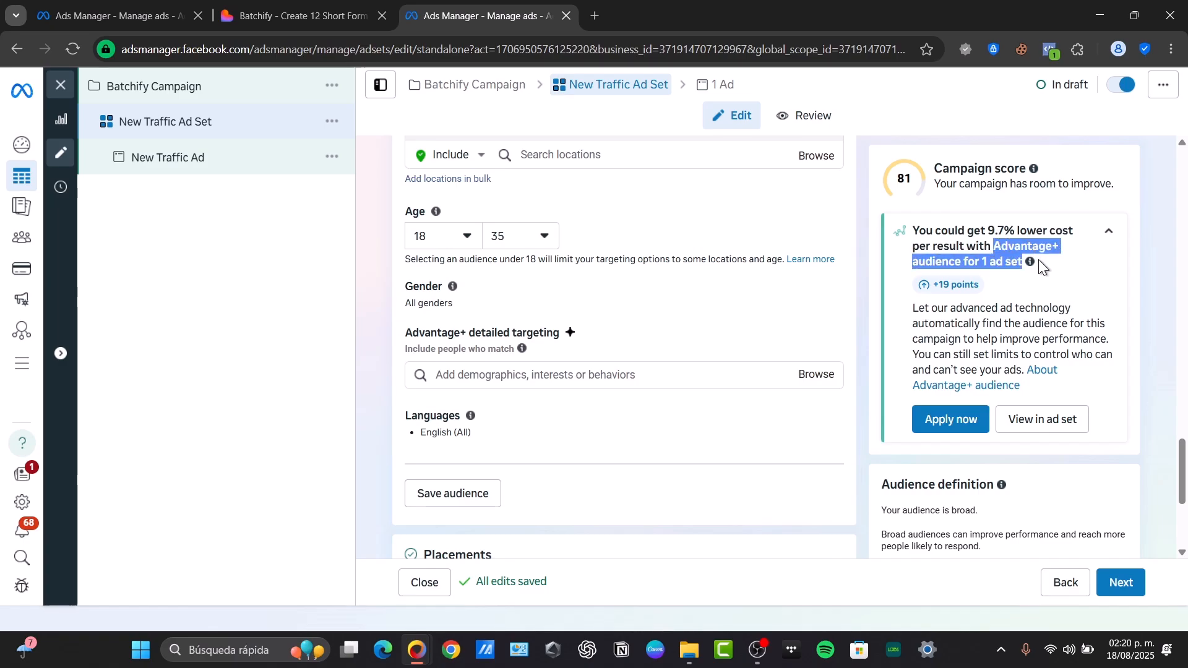
left_click(970, 420)
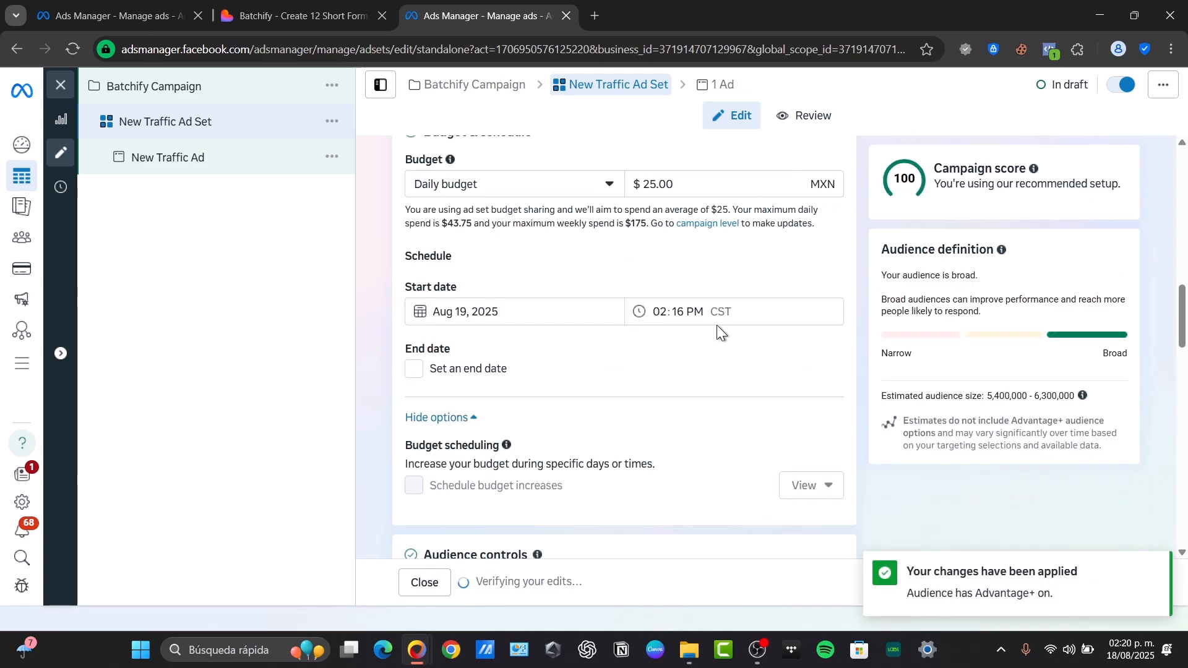
left_click_drag(1039, 183, 1077, 179)
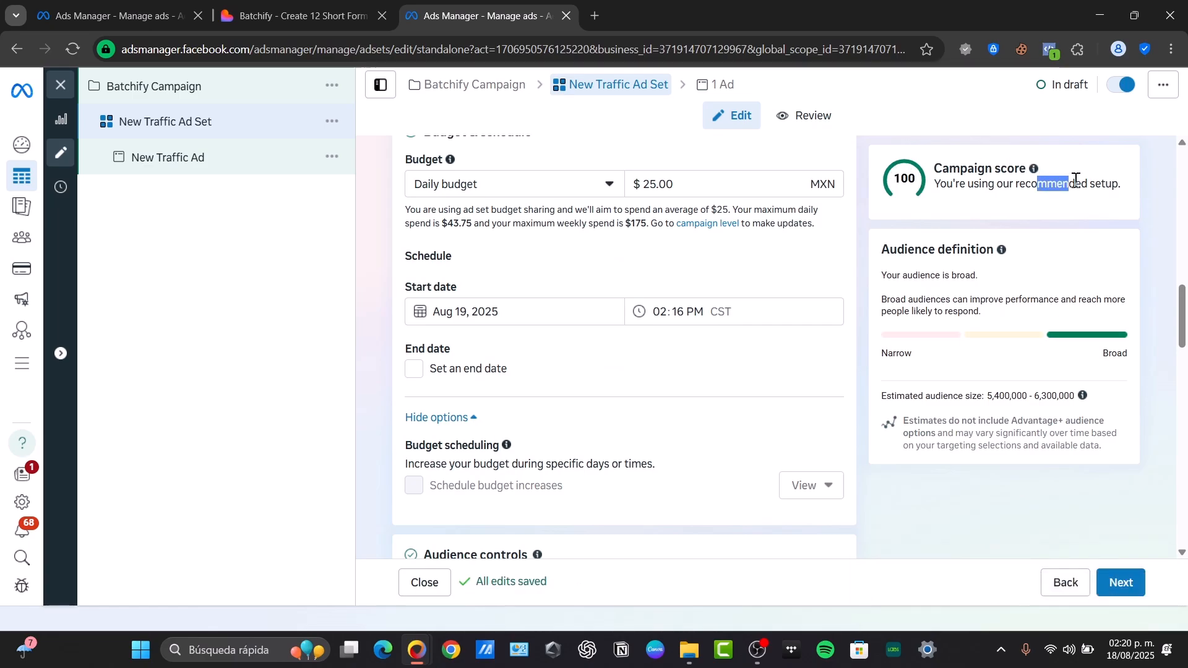
Continue from the ad set to the New Traffic Ad and choose Canvademy as its Facebook Page
scroll(718, 333, "down", 5)
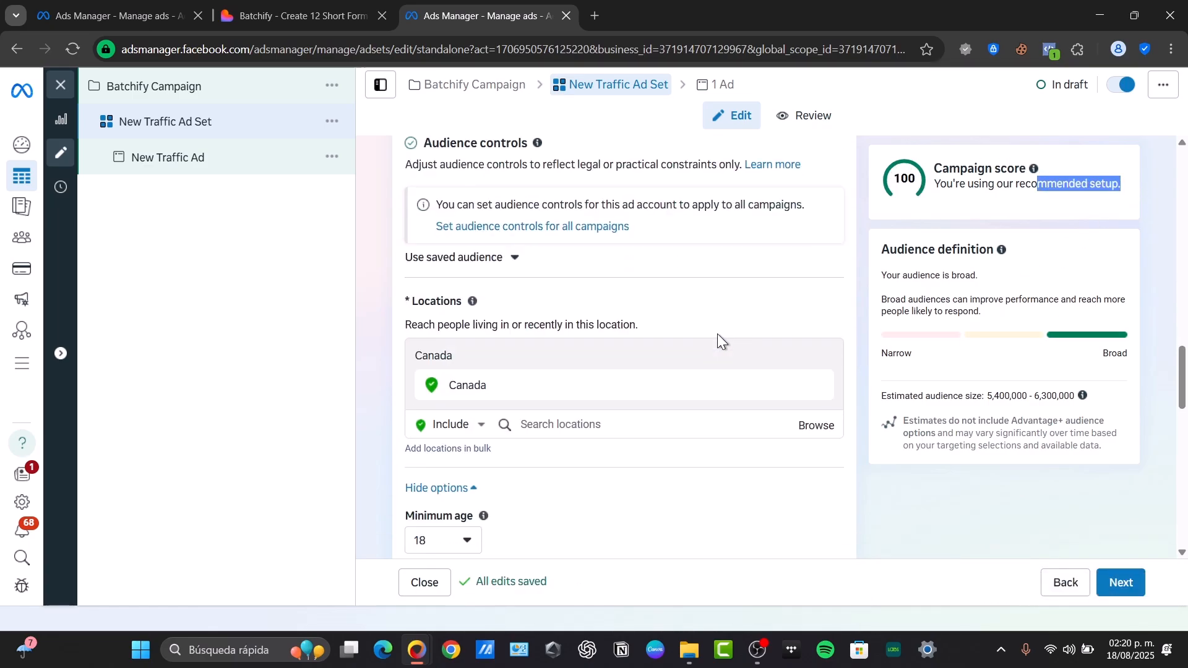
scroll(717, 333, "down", 10)
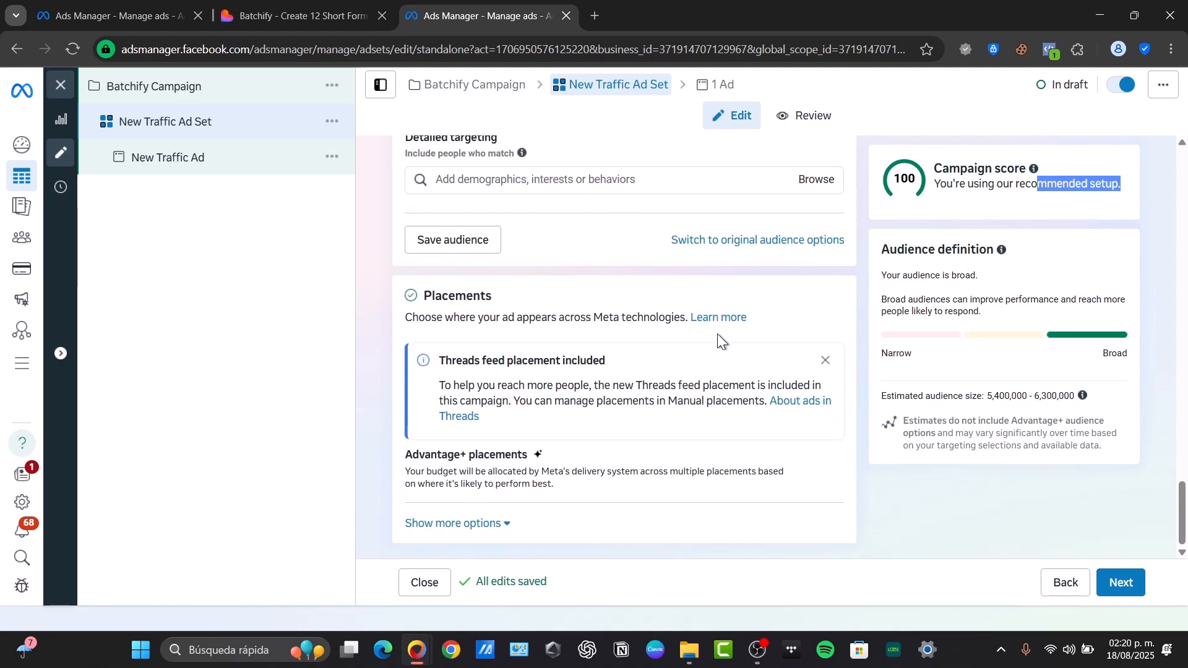
left_click(1124, 582)
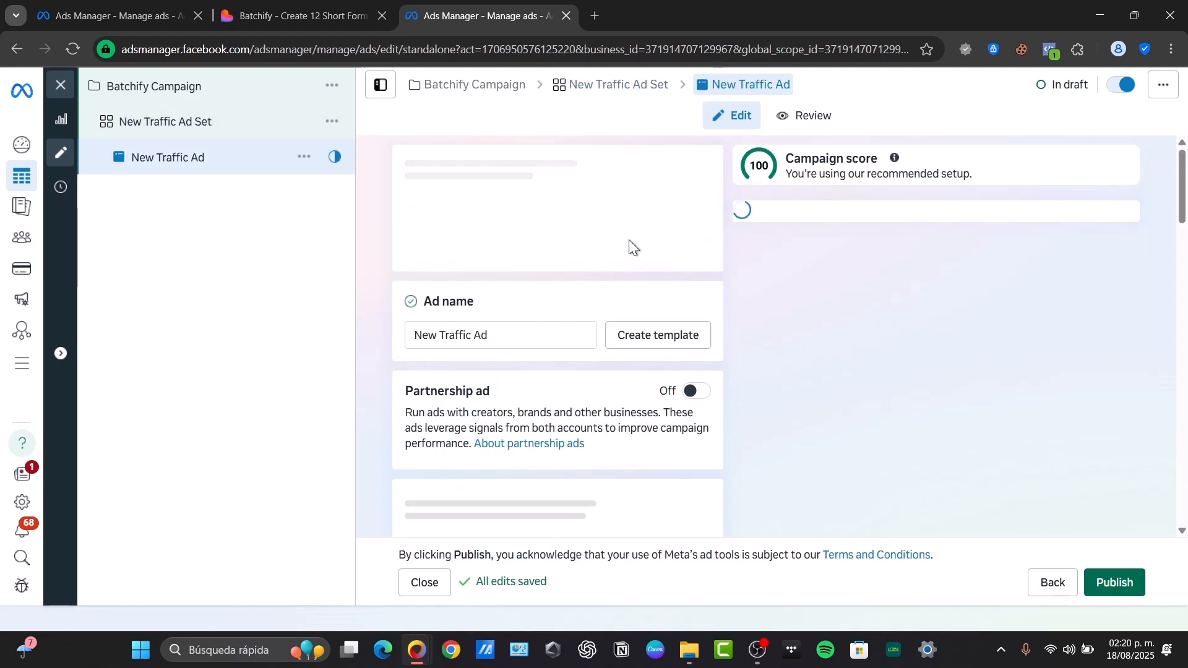
scroll(557, 328, "down", 3)
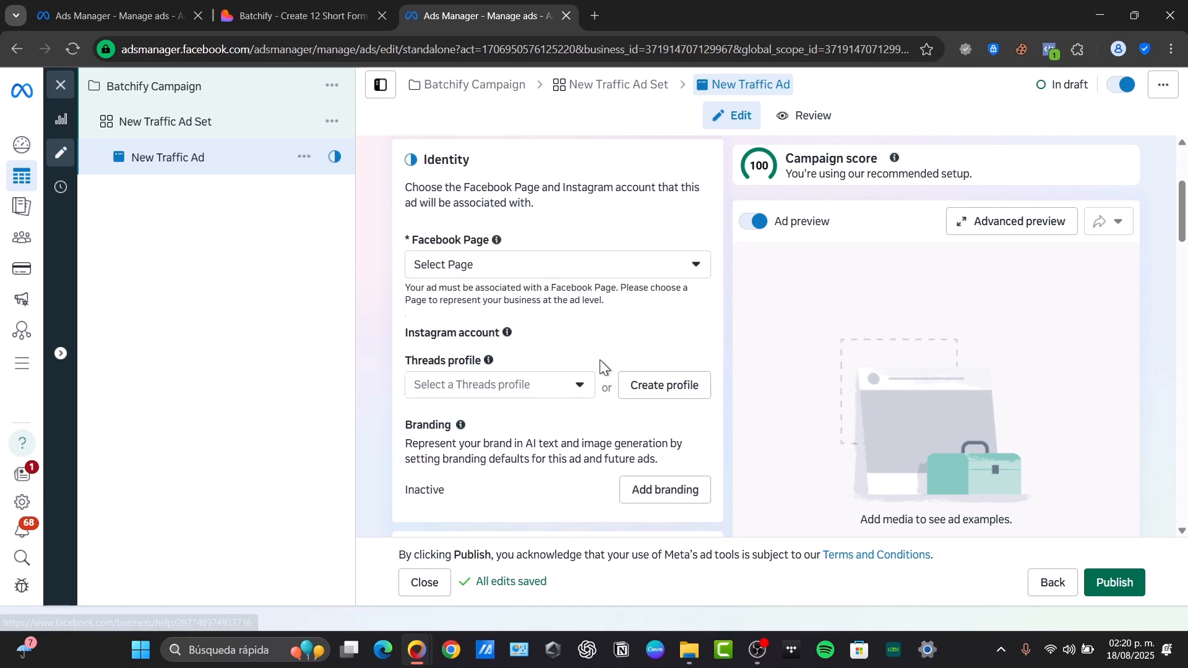
left_click(475, 264)
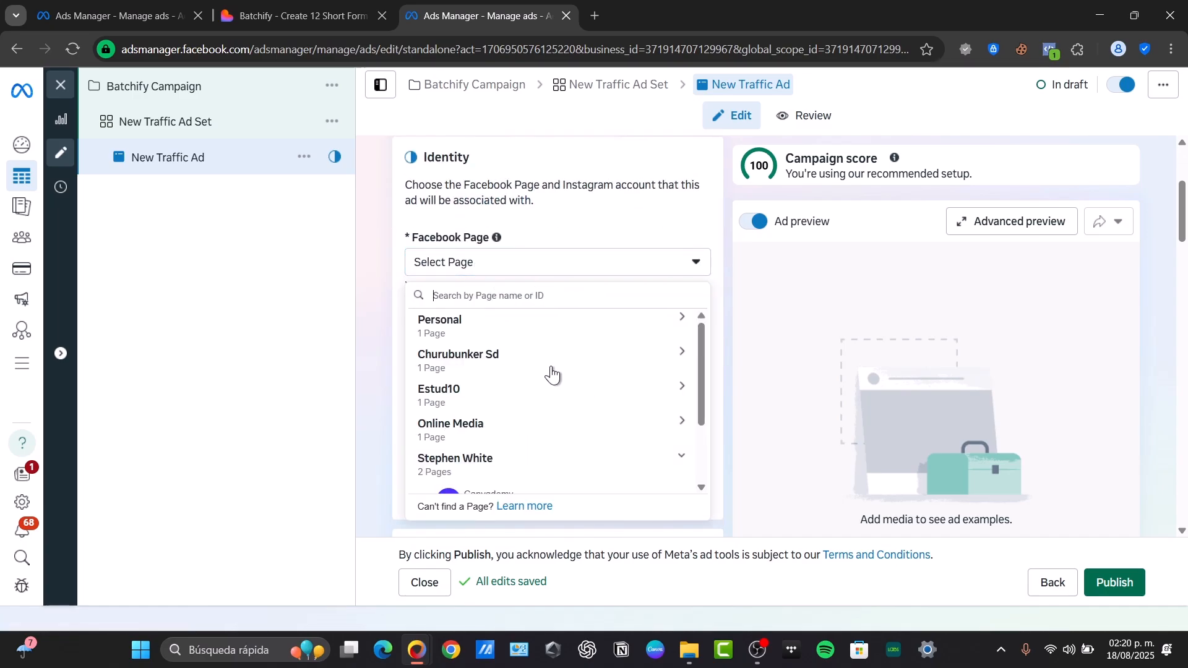
scroll(547, 390, "down", 2)
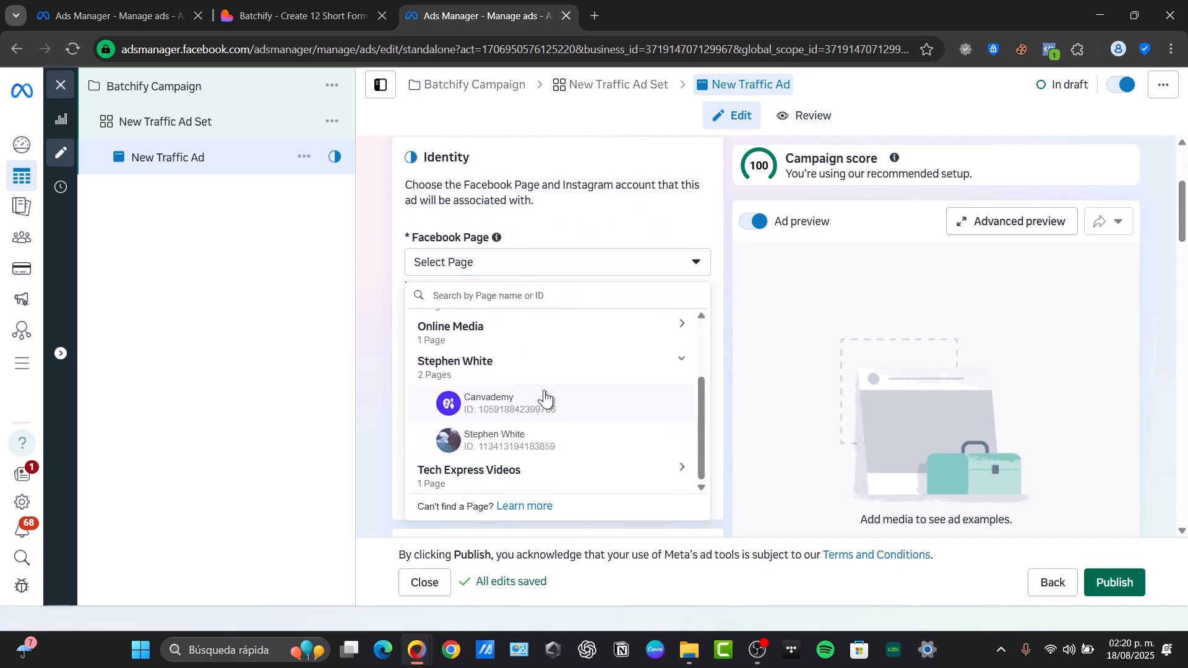
left_click(494, 409)
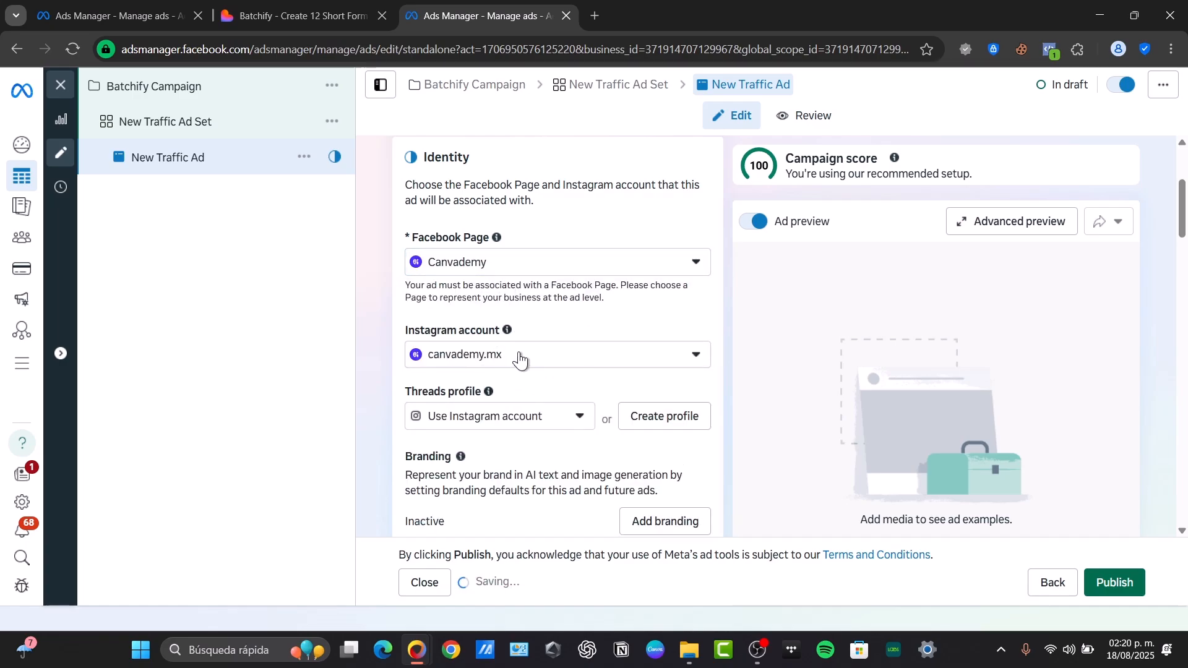
scroll(612, 386, "down", 2)
scroll(619, 393, "down", 4)
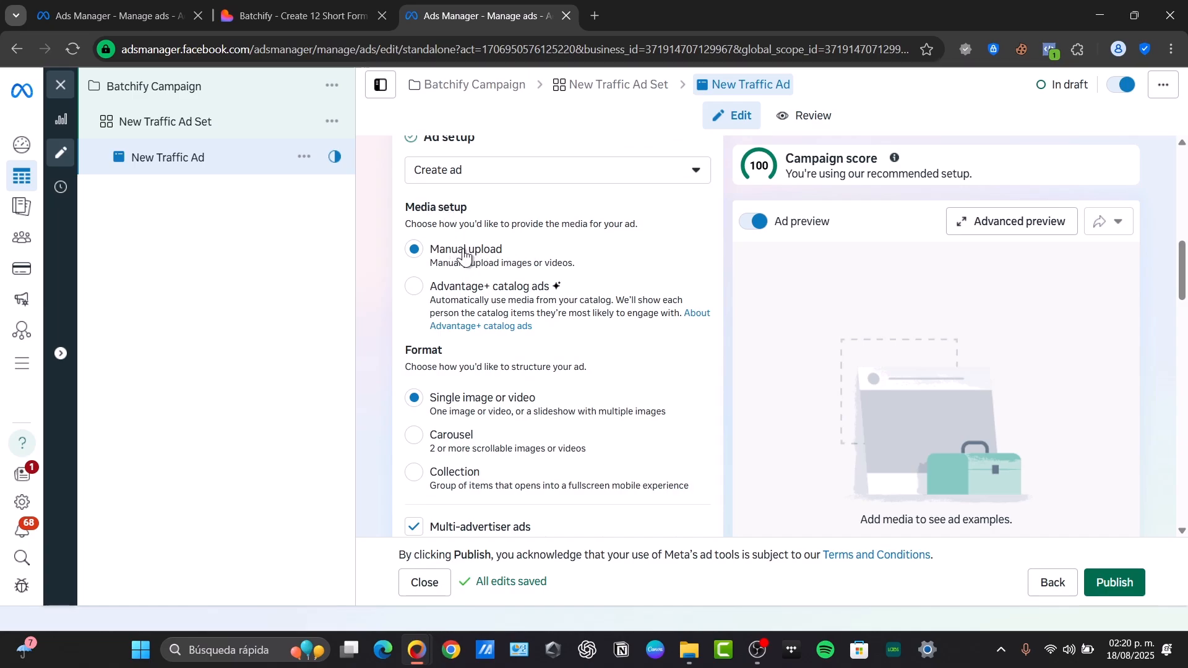
scroll(548, 250, "down", 3)
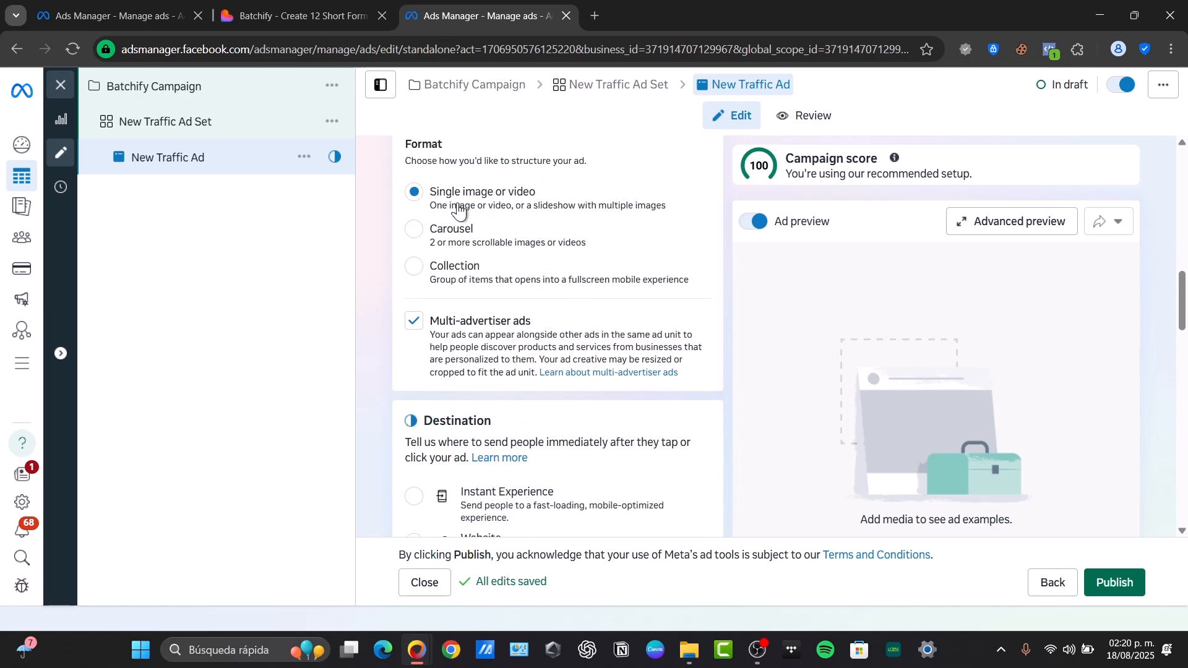
scroll(559, 384, "down", 3)
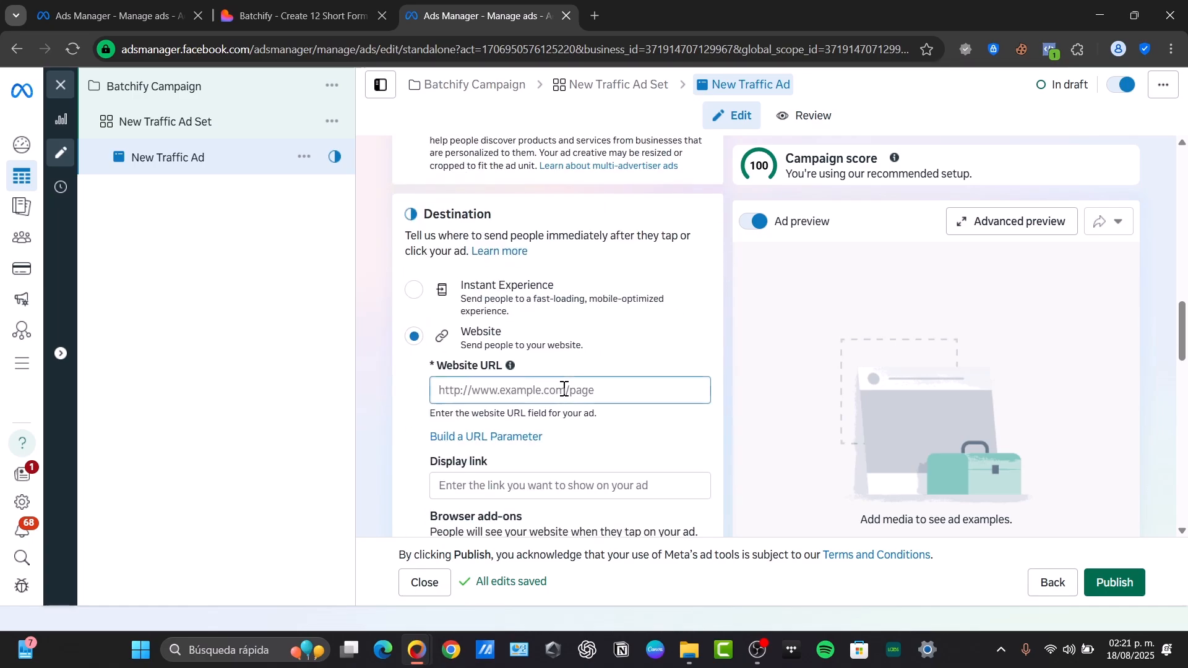
left_click(523, 393)
type("https://batchify.studio/")
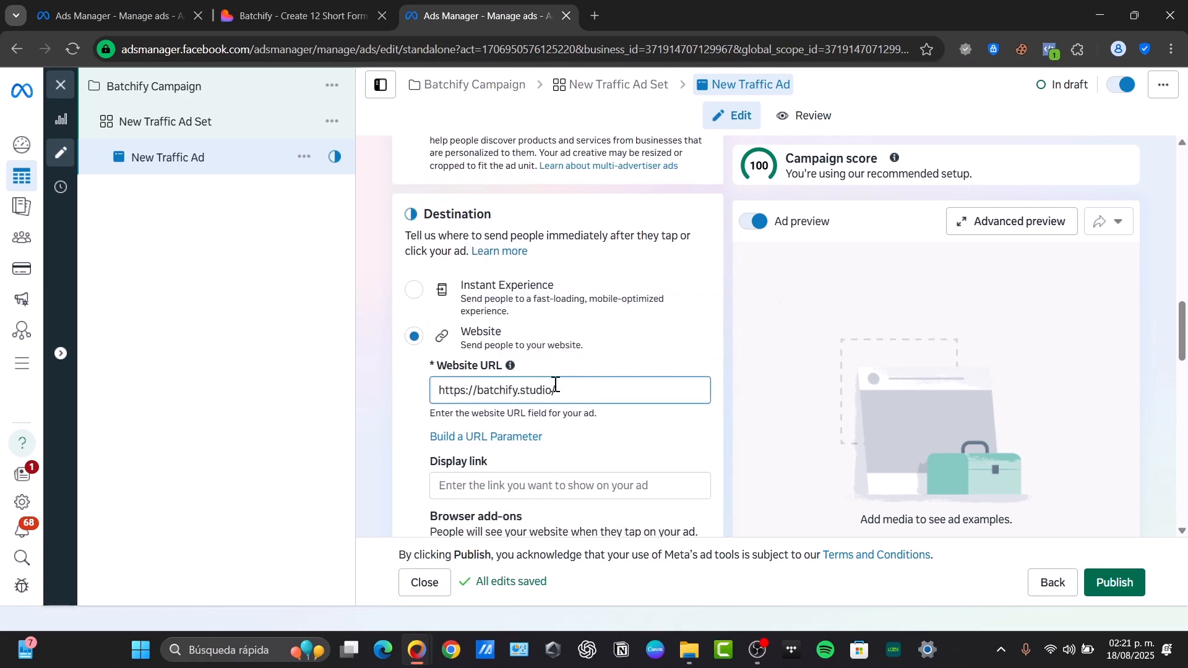
left_click(322, 14)
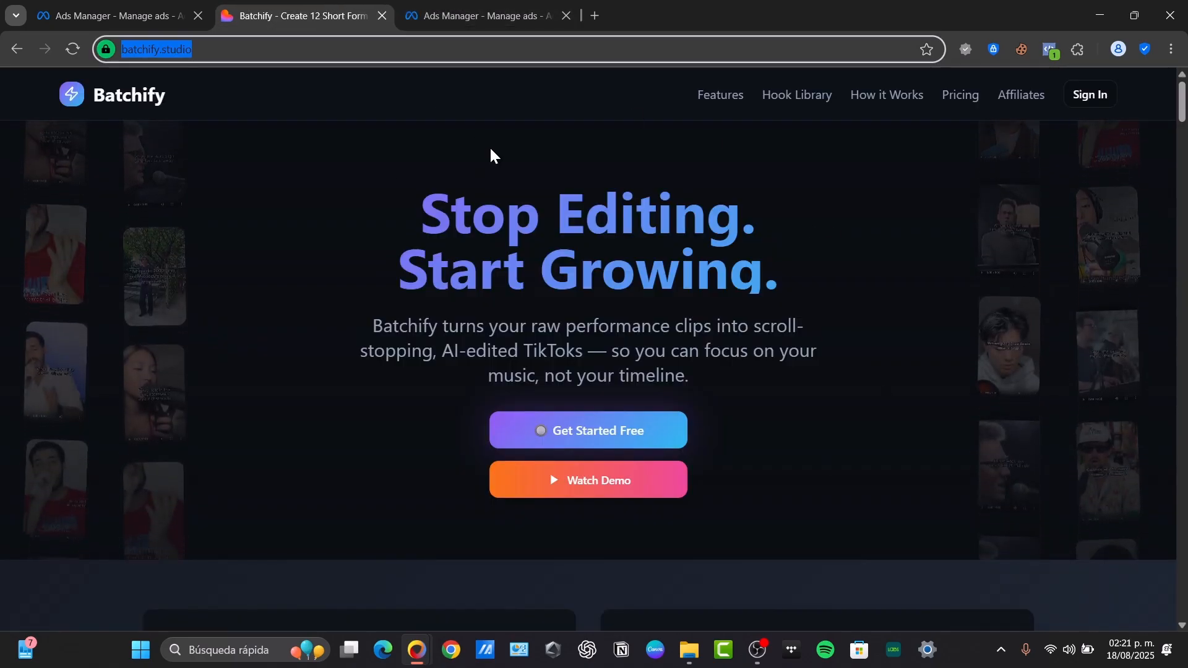
left_click(447, 9)
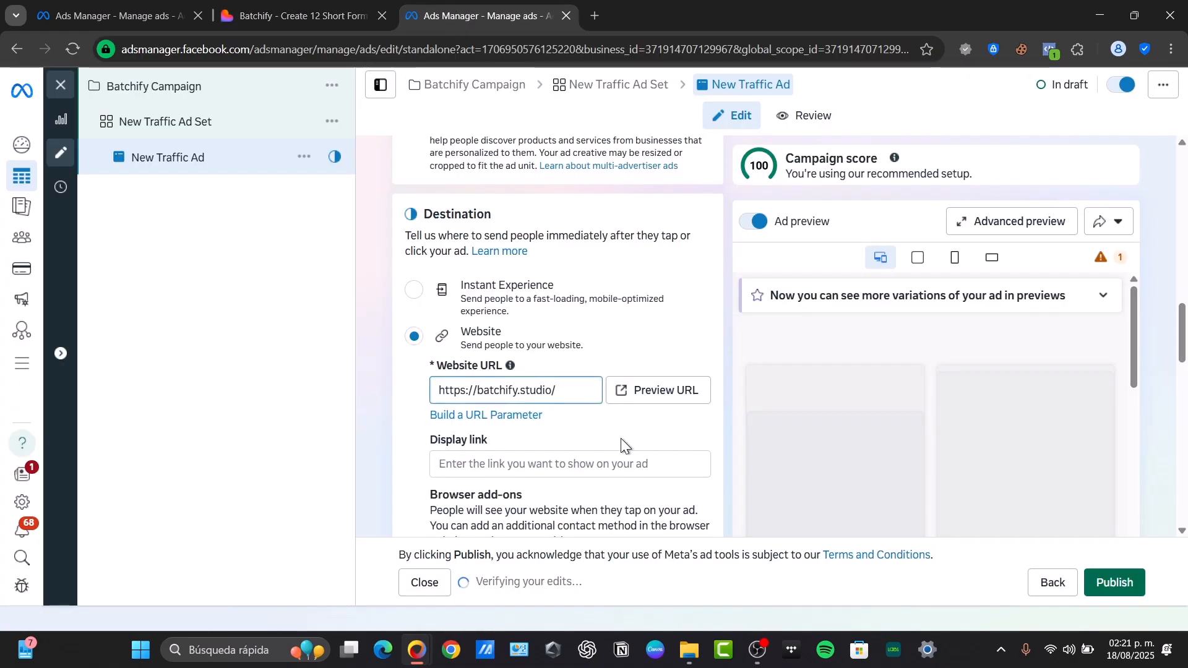
Start setting up the ad creative as a video ad
scroll(622, 445, "down", 10)
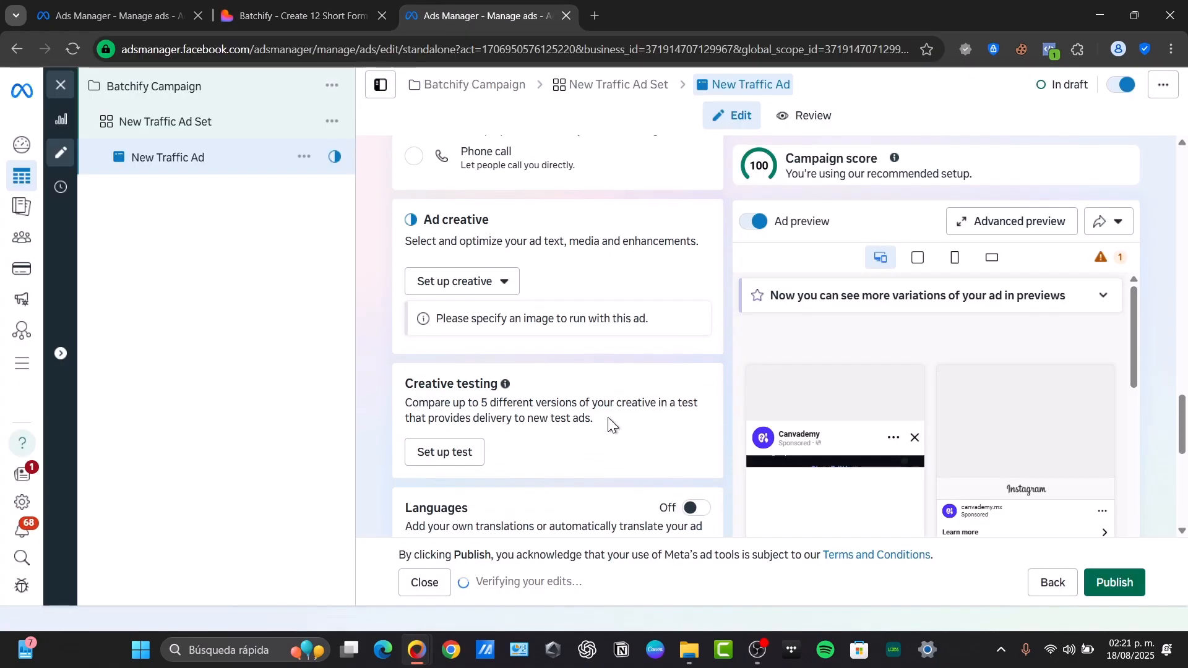
left_click(502, 290)
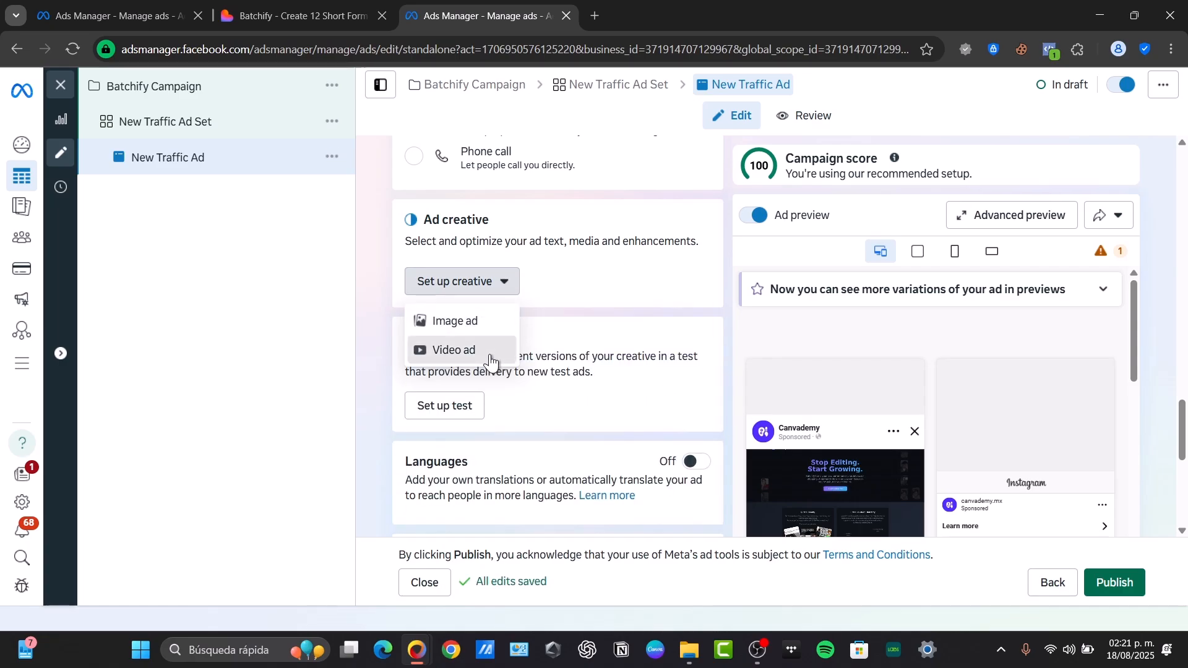
left_click(489, 354)
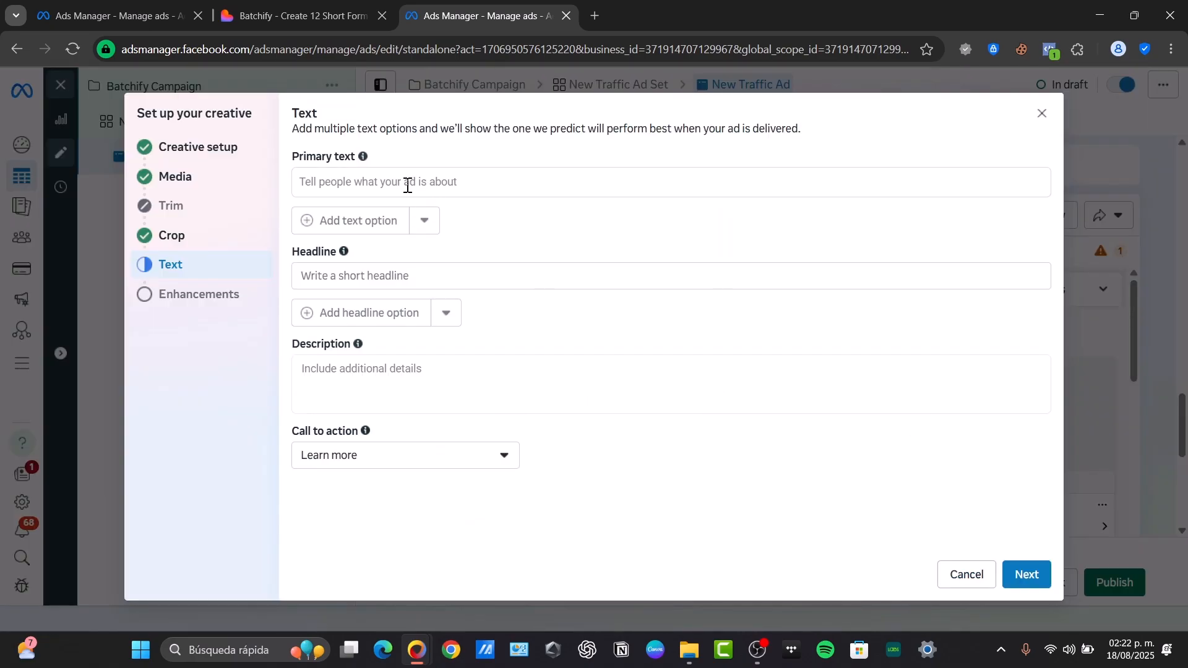
Try Subscribe as the creative's call to action and set it back to Learn more
left_click(447, 464)
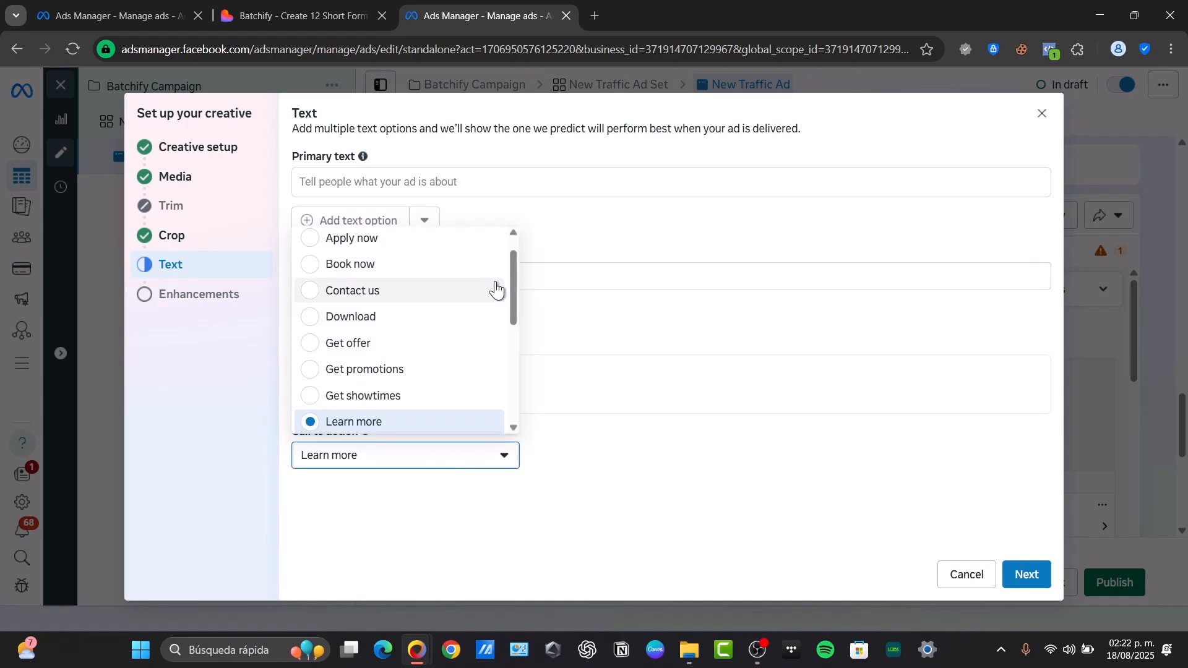
left_click_drag(518, 292, 512, 350)
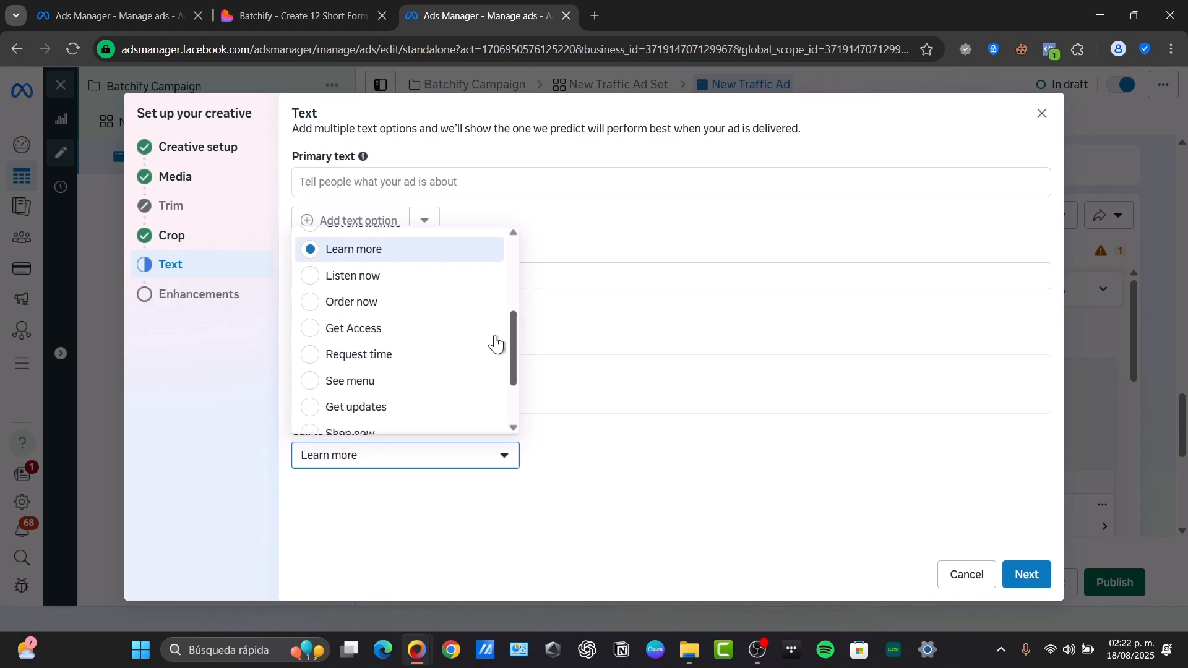
scroll(377, 380, "down", 1)
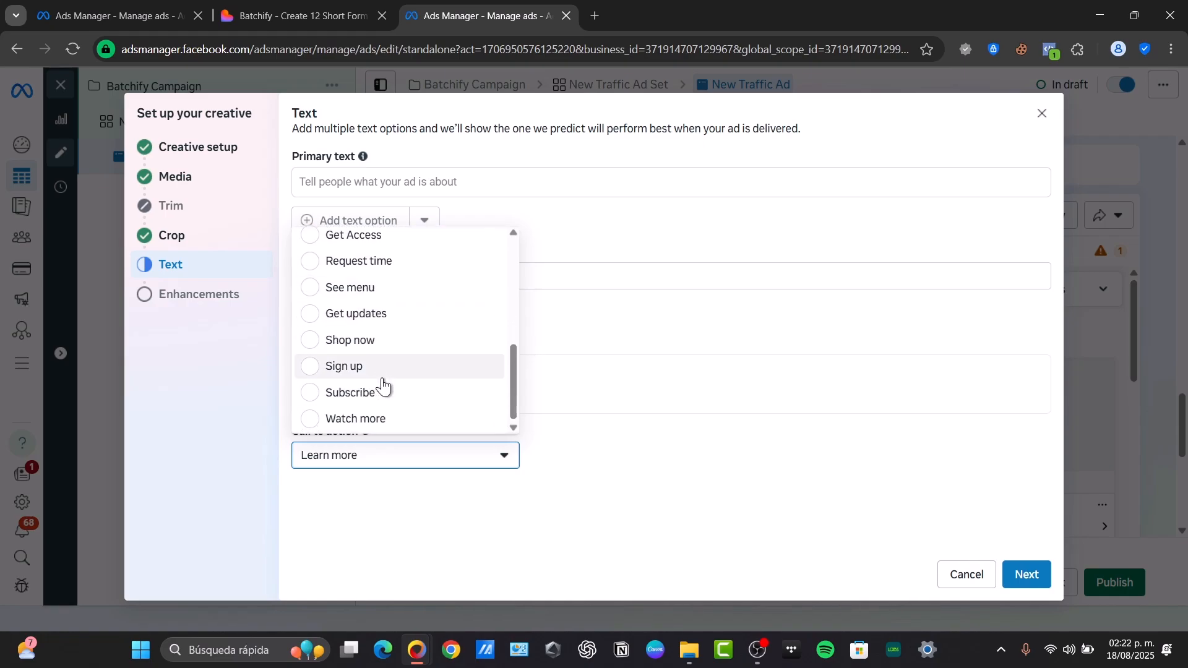
left_click(358, 400)
left_click(398, 456)
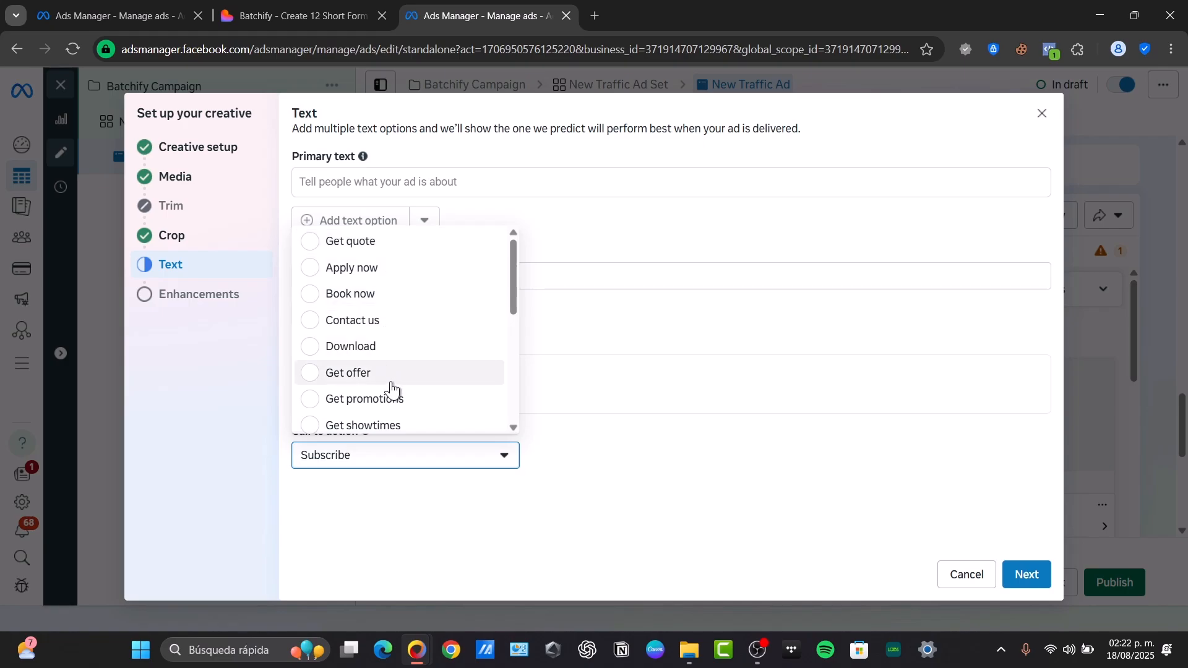
scroll(390, 385, "down", 5)
scroll(408, 354, "up", 3)
left_click(398, 362)
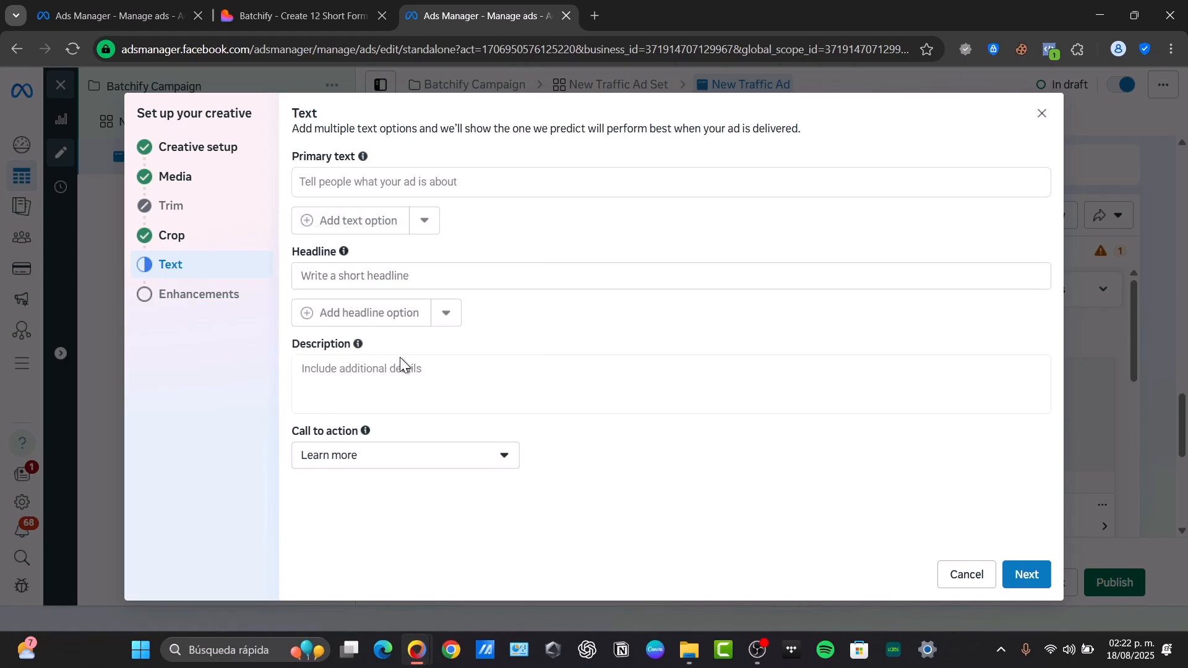
Enter the headline "Start working for free" and finish the creative setup with the suggested Advantage+ enhancements
left_click(363, 274)
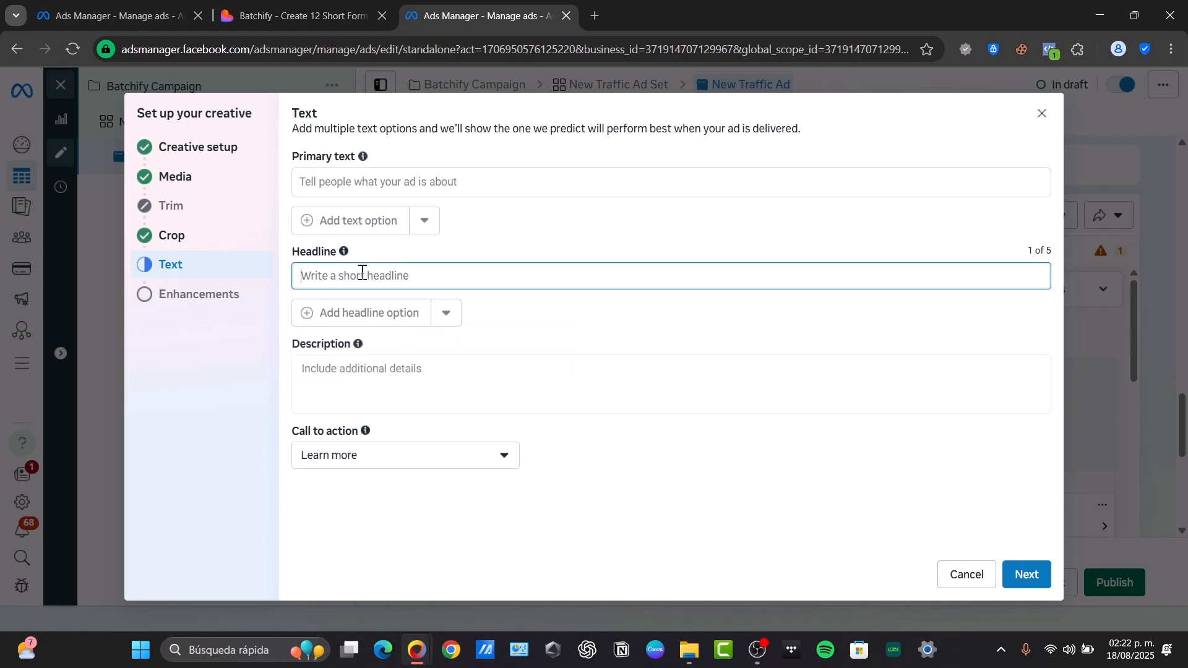
type("Start working for free")
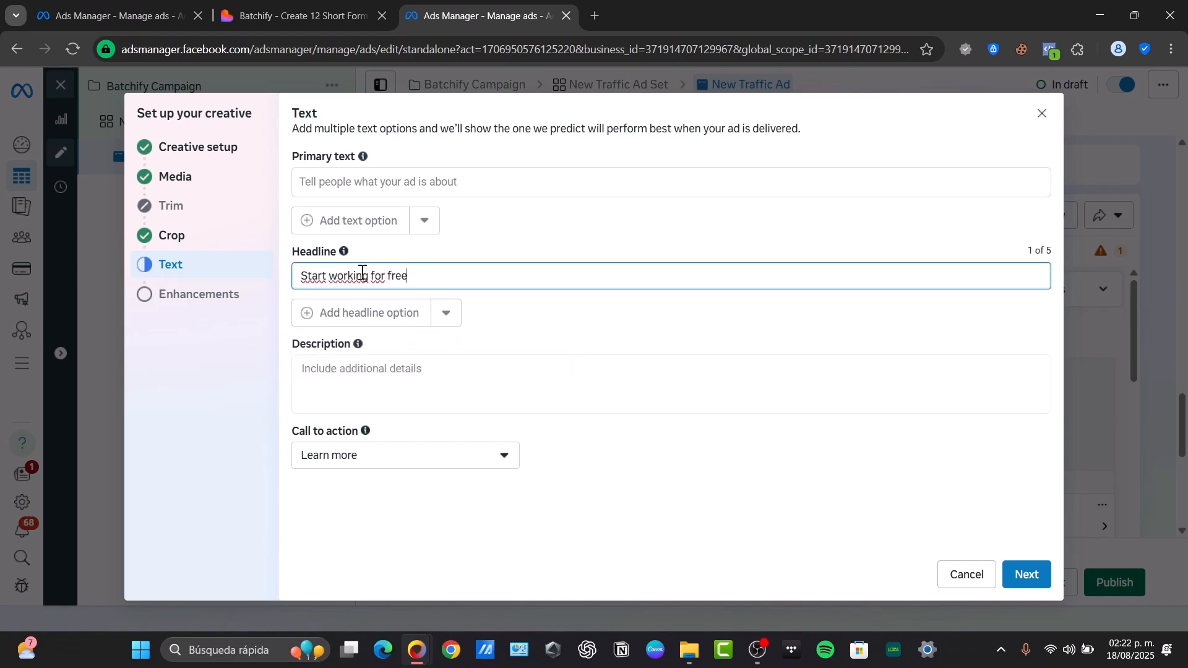
left_click(1025, 574)
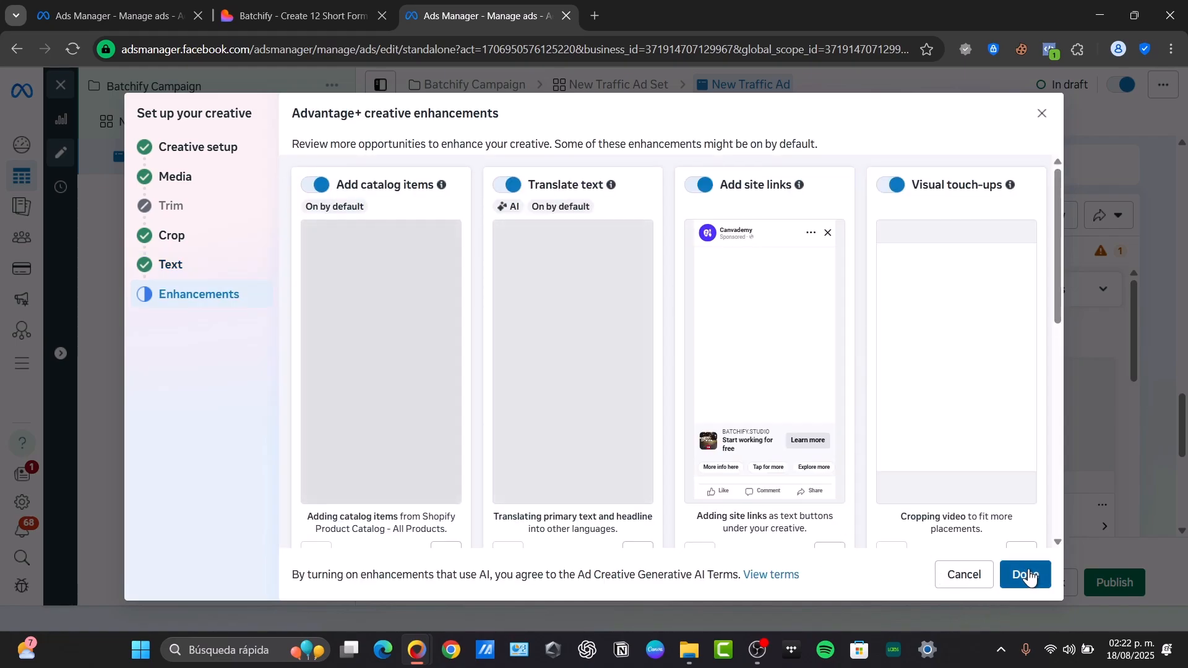
left_click(980, 568)
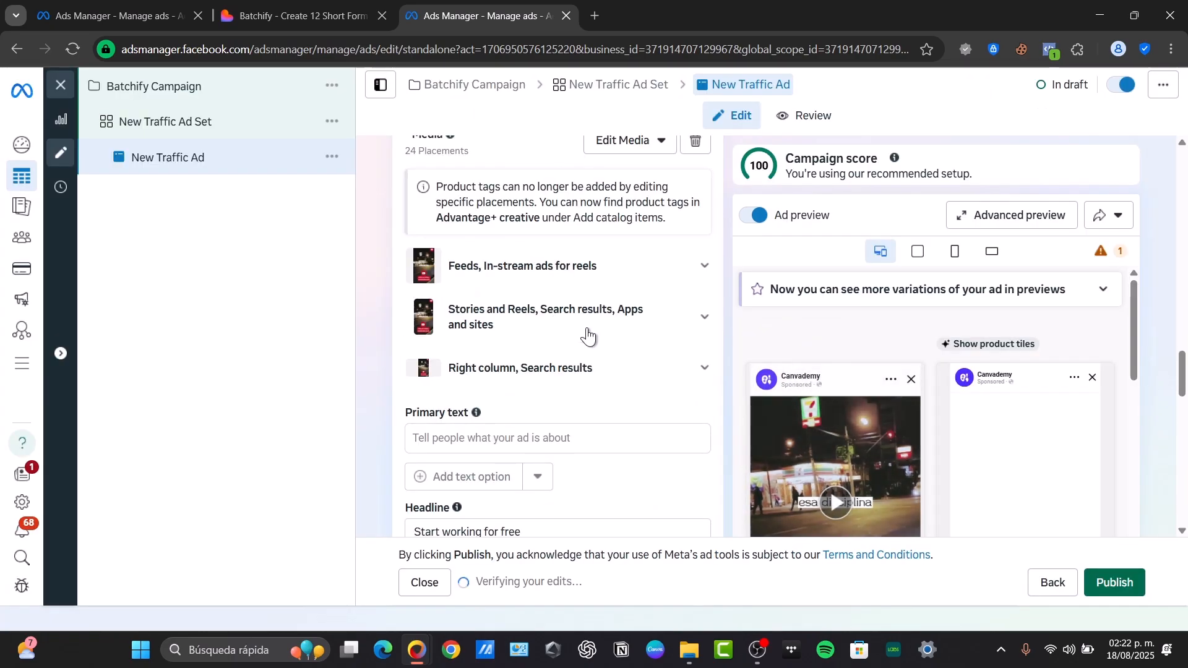
Examine the individual placements in the "Feeds, In-stream ads for reels" group of the ad's media
scroll(538, 364, "up", 3)
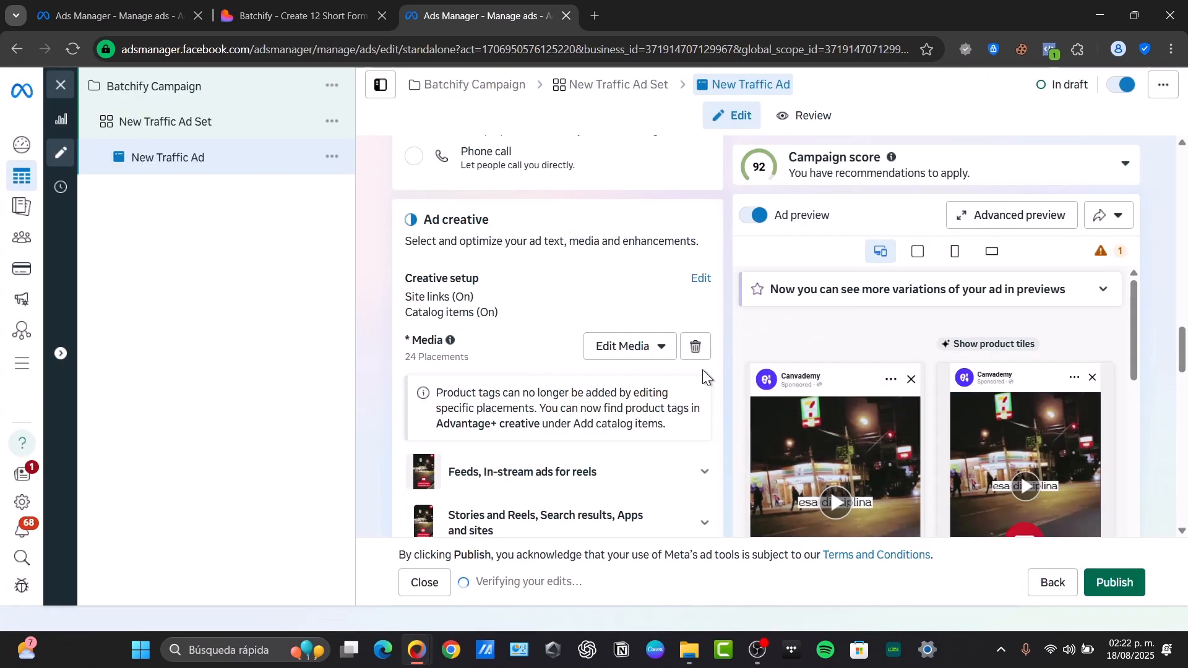
scroll(681, 390, "down", 3)
left_click(672, 267)
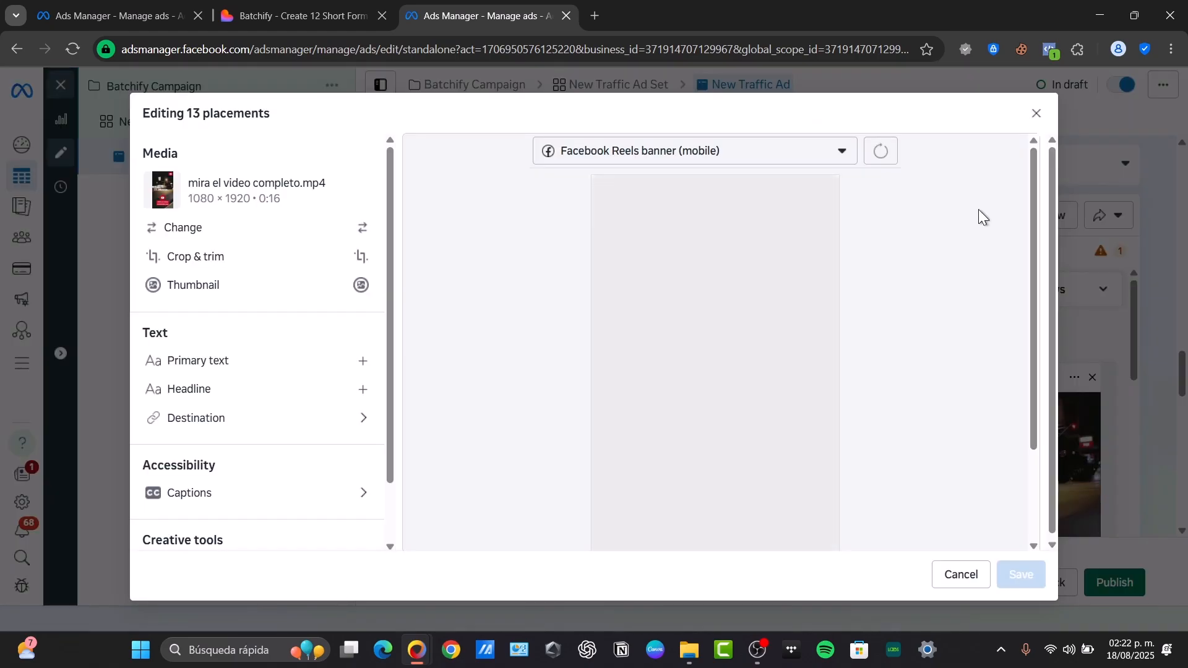
left_click(965, 574)
left_click(706, 436)
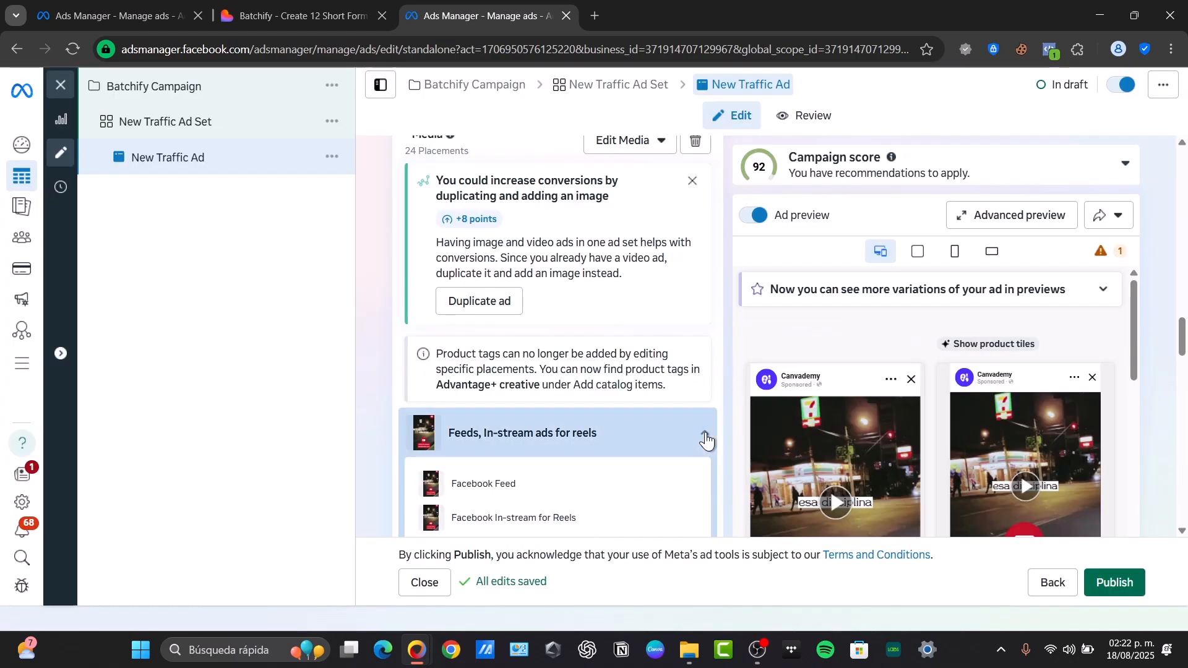
scroll(560, 303, "down", 3)
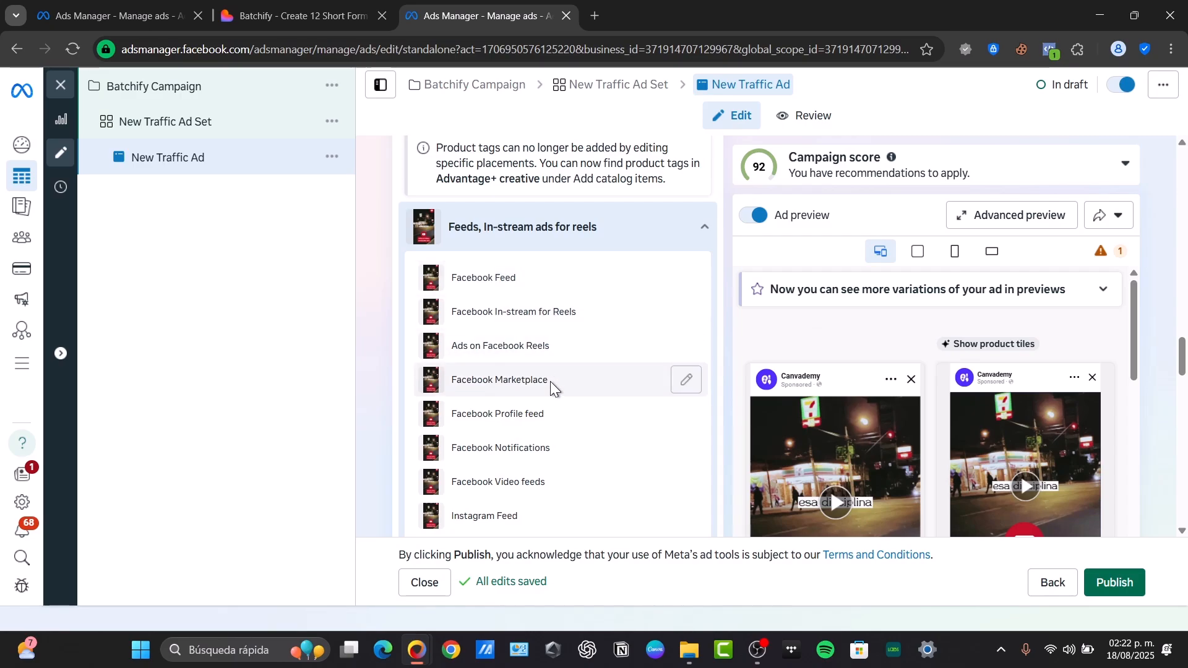
scroll(566, 303, "up", 3)
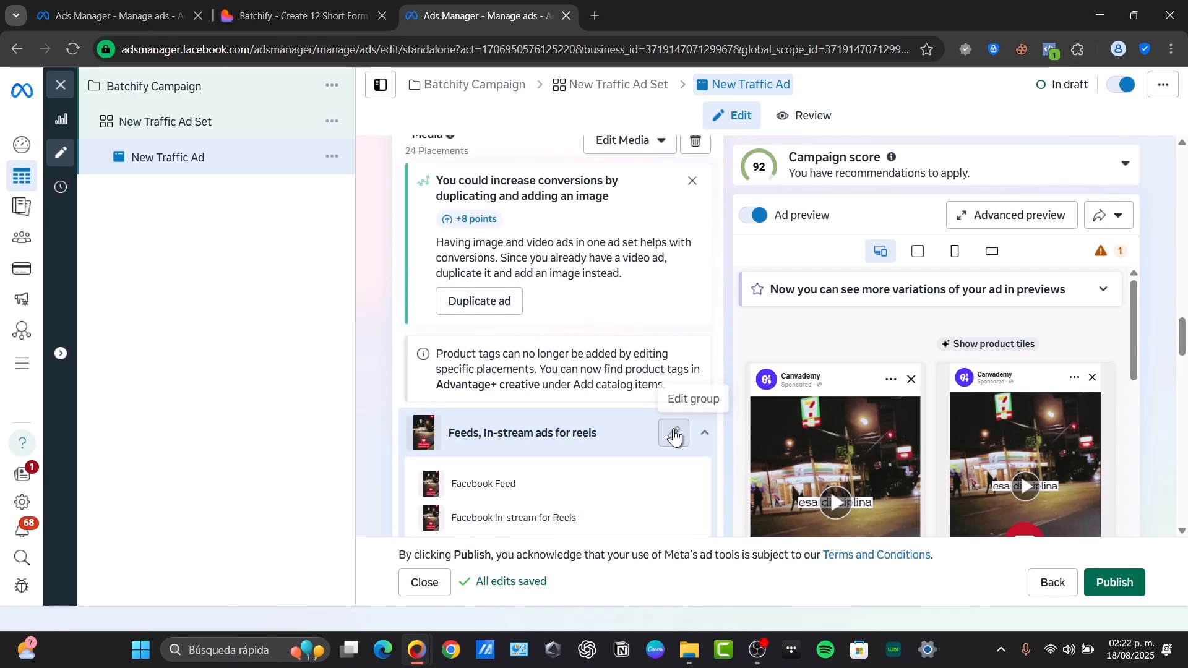
left_click(707, 437)
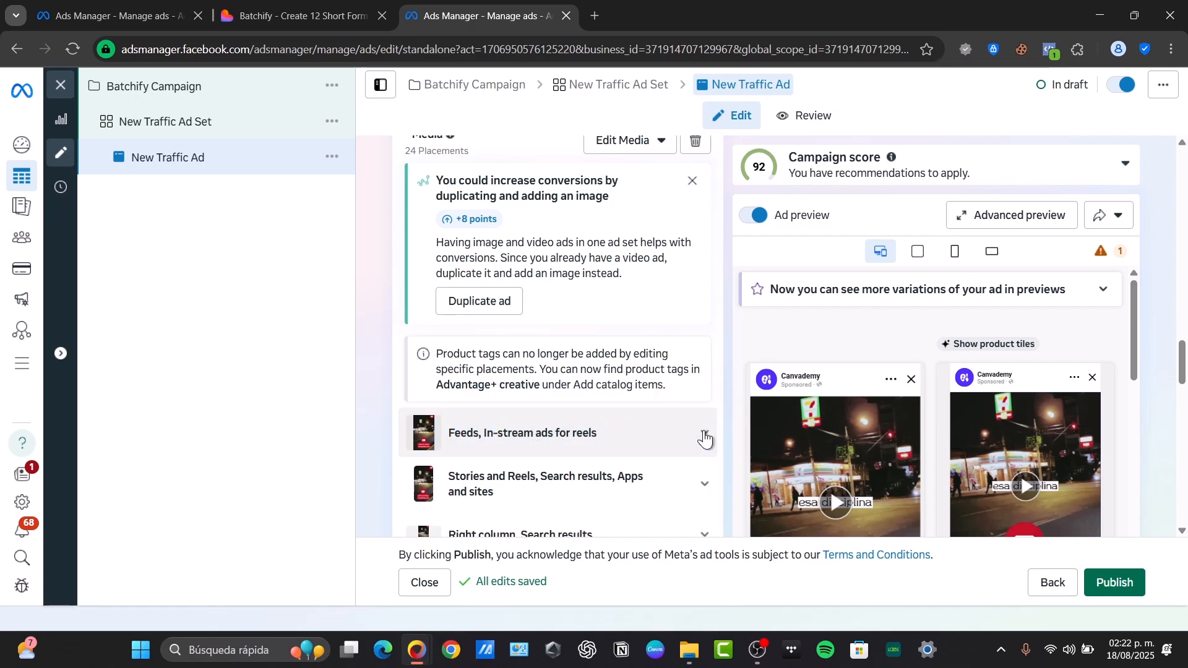
left_click(707, 438)
scroll(646, 426, "down", 3)
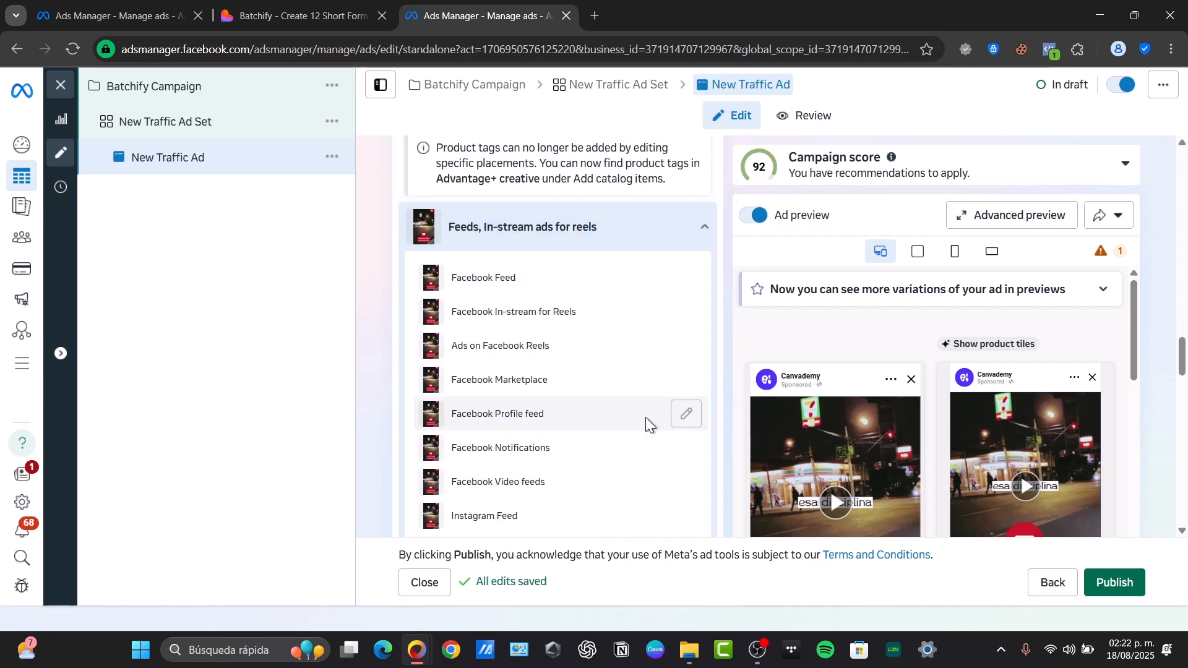
Preview the ad in the Facebook Marketplace, Instagram Explore home and Facebook Business explore placements
left_click(328, 12)
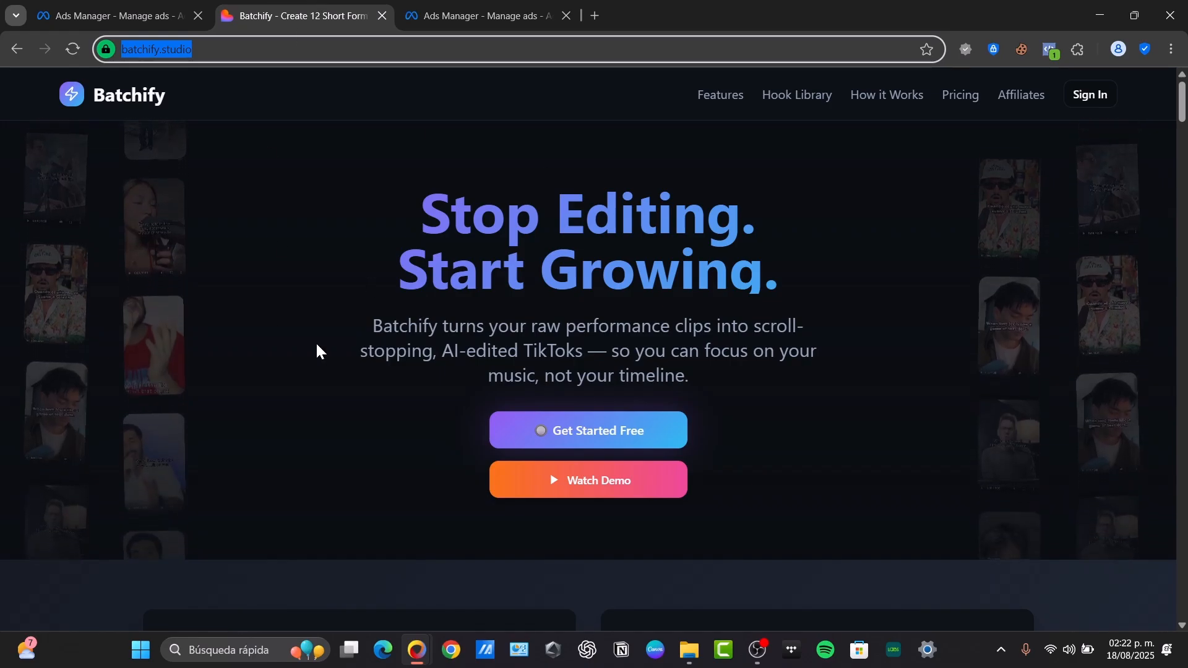
left_click(470, 14)
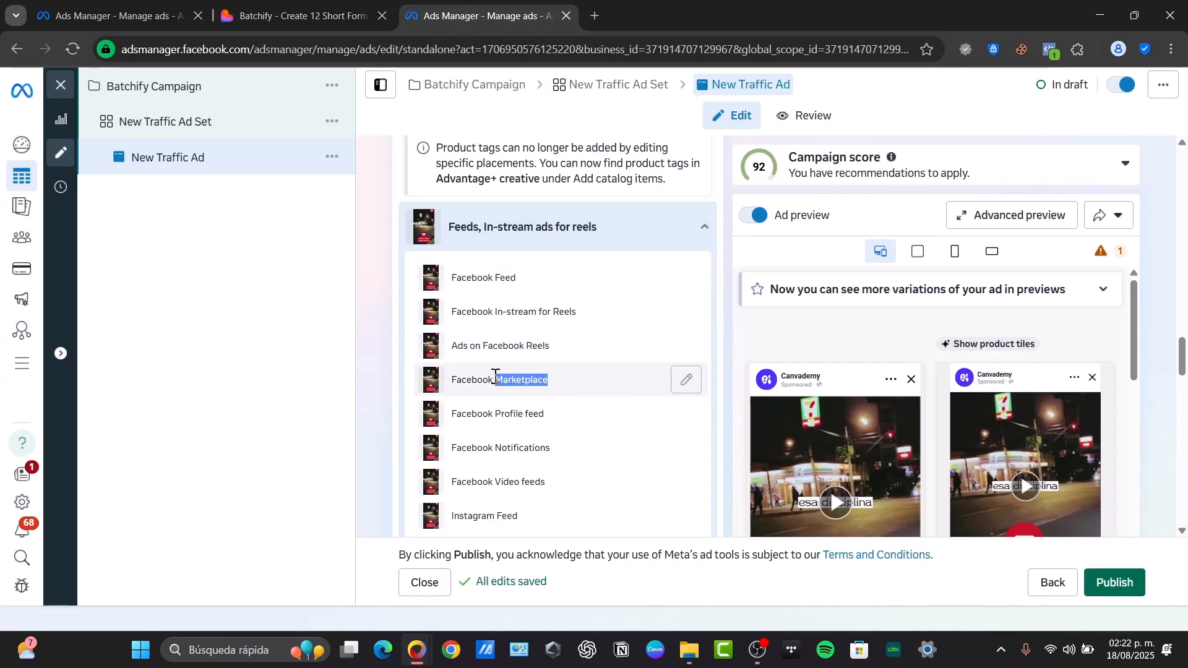
scroll(573, 389, "down", 3)
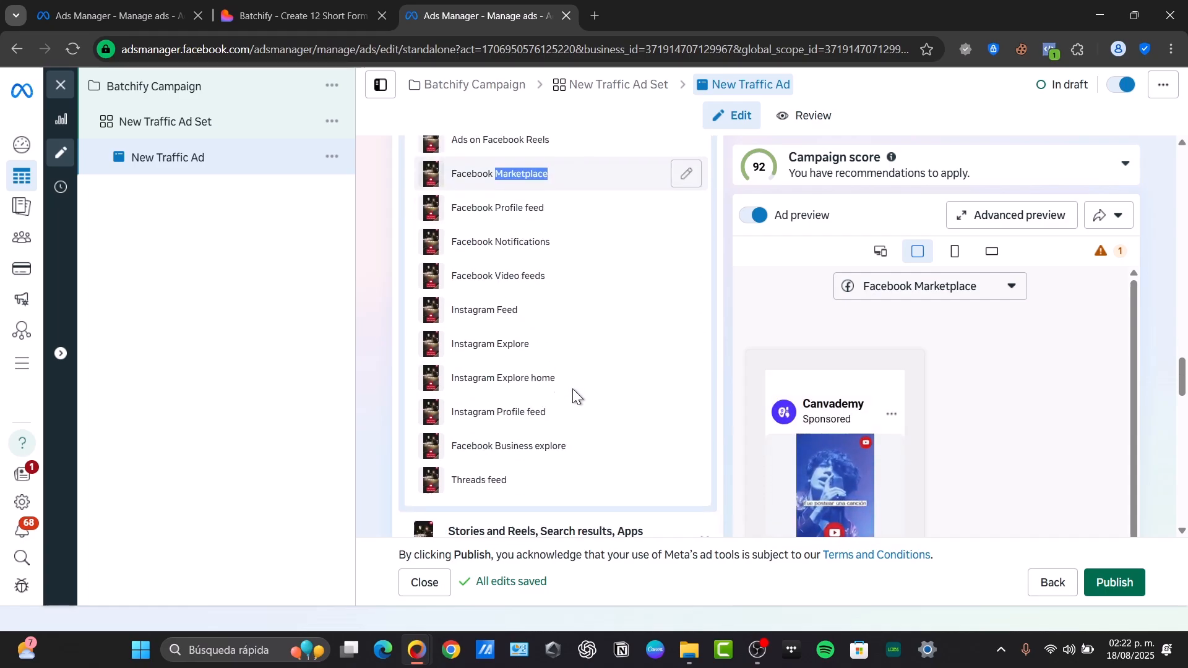
left_click(565, 377)
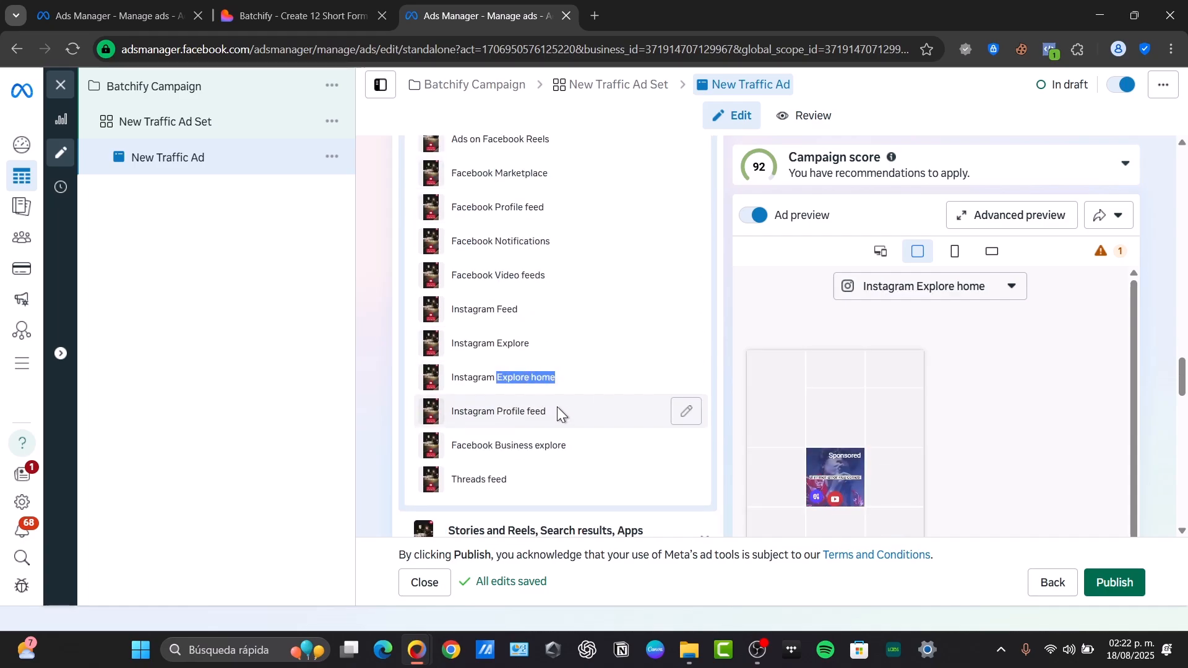
left_click_drag(593, 445, 507, 445)
scroll(597, 449, "down", 3)
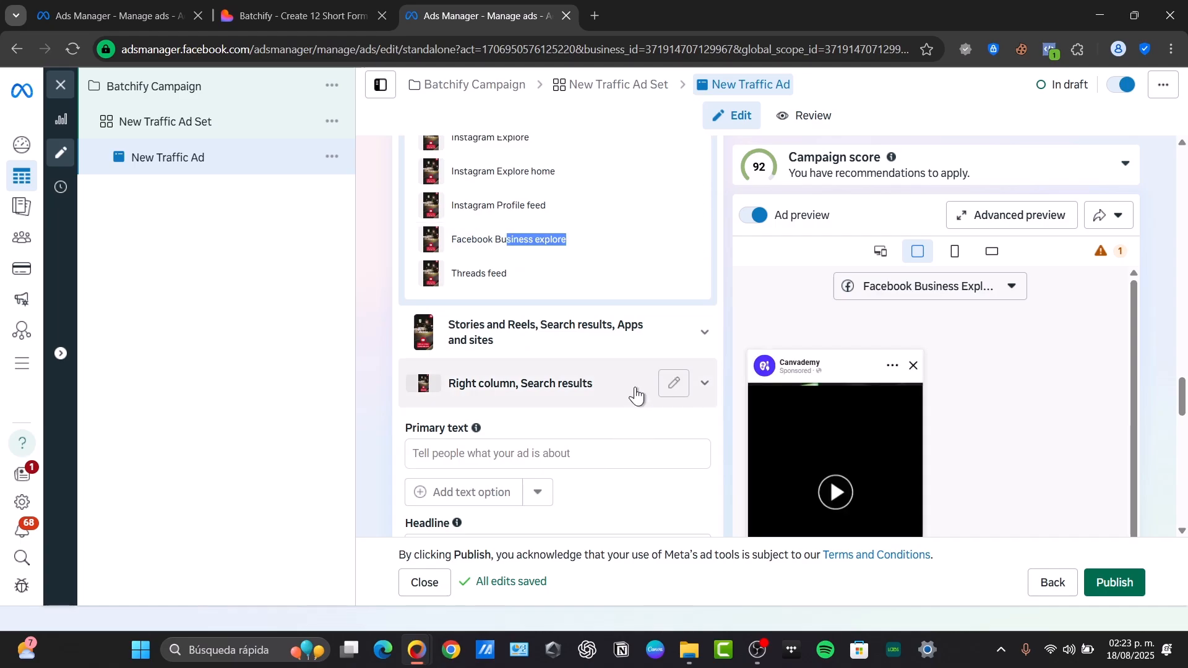
Leave the New Traffic Ad editor without publishing, and dismiss the "Total results hidden" notification
scroll(653, 429, "down", 10)
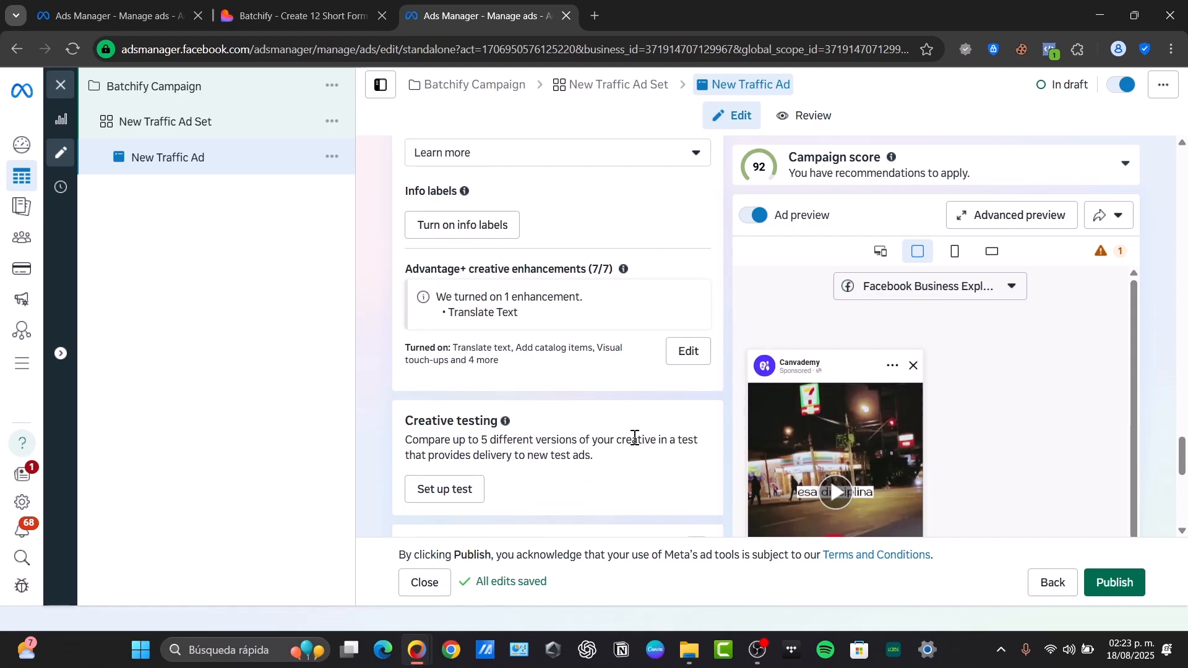
scroll(635, 437, "down", 8)
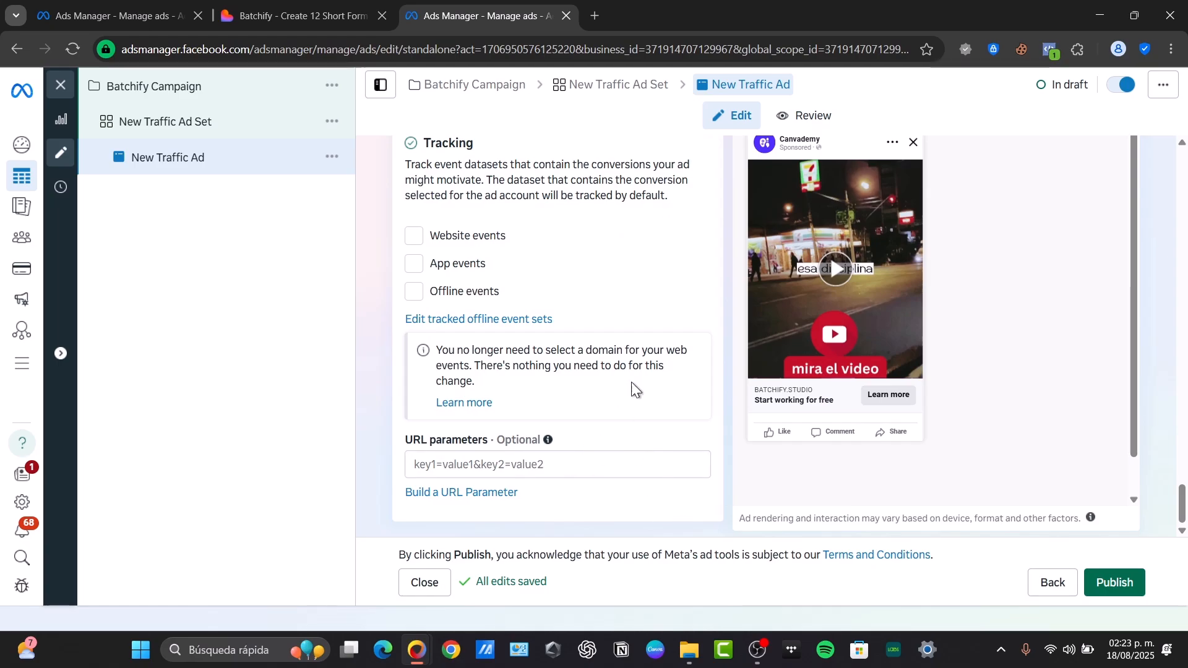
scroll(575, 291, "up", 15)
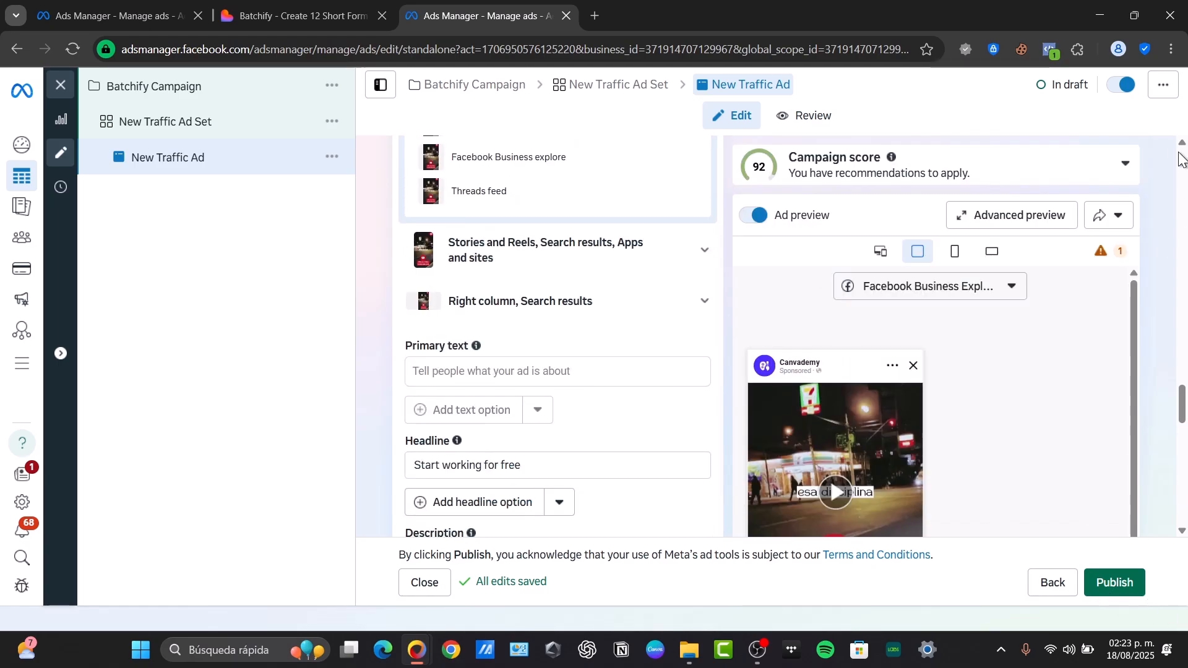
left_click(60, 84)
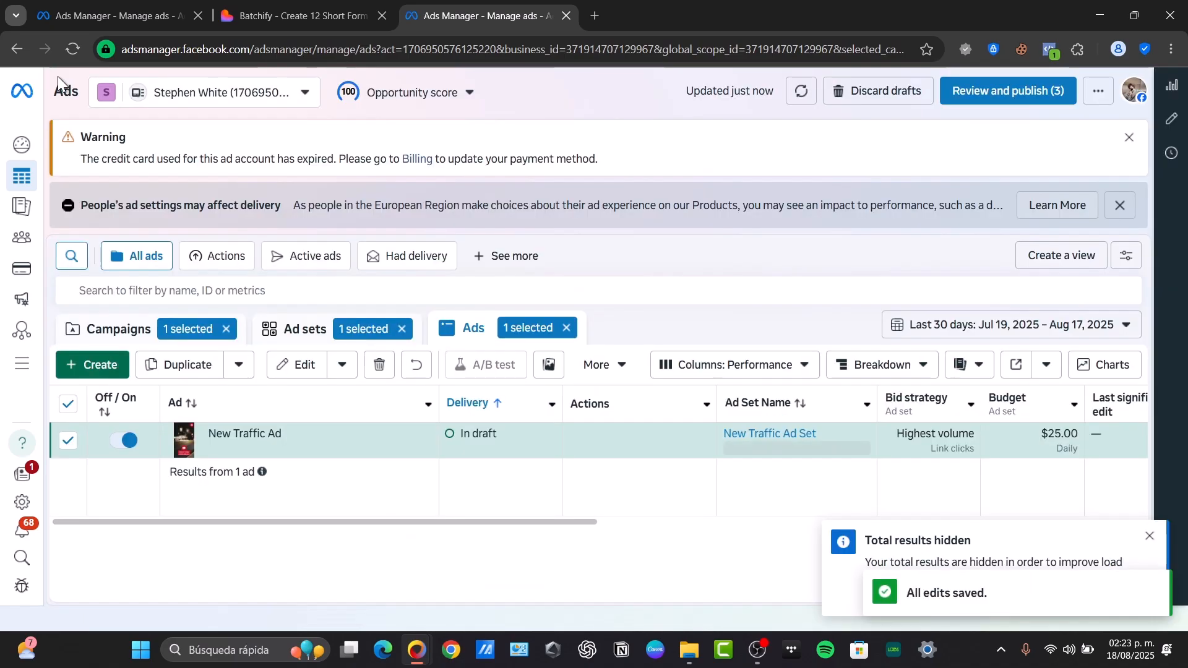
left_click(1149, 537)
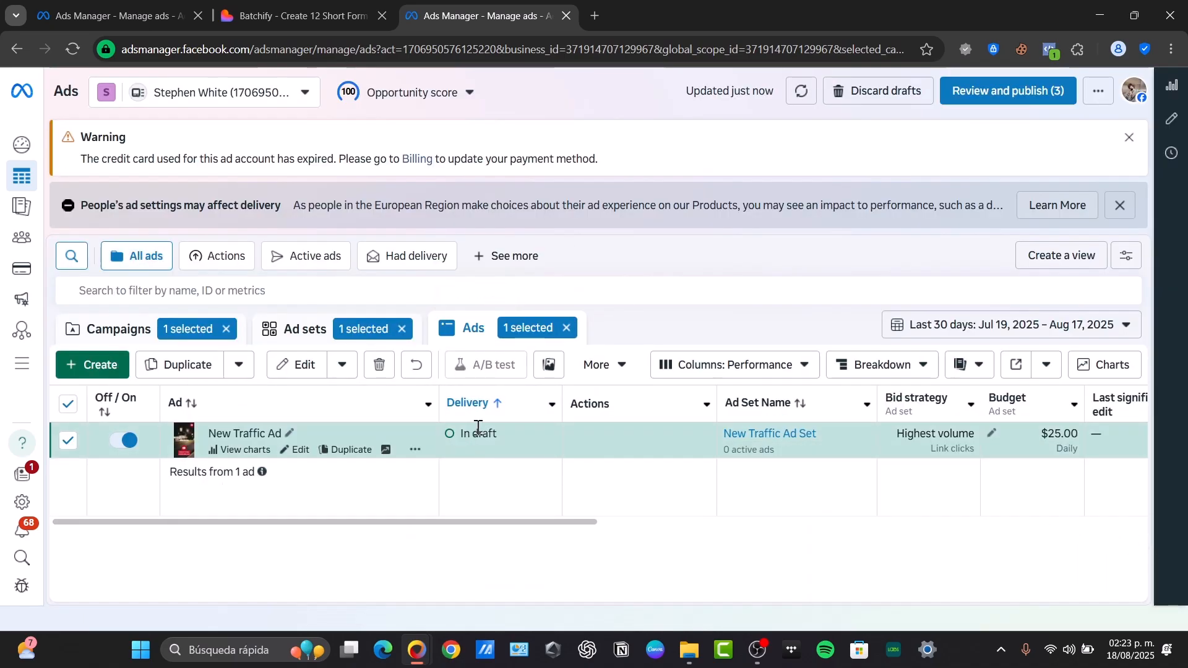
Set the reporting date range of the ads table to Maximum
left_click_drag(458, 429, 501, 430)
left_click_drag(472, 523, 734, 514)
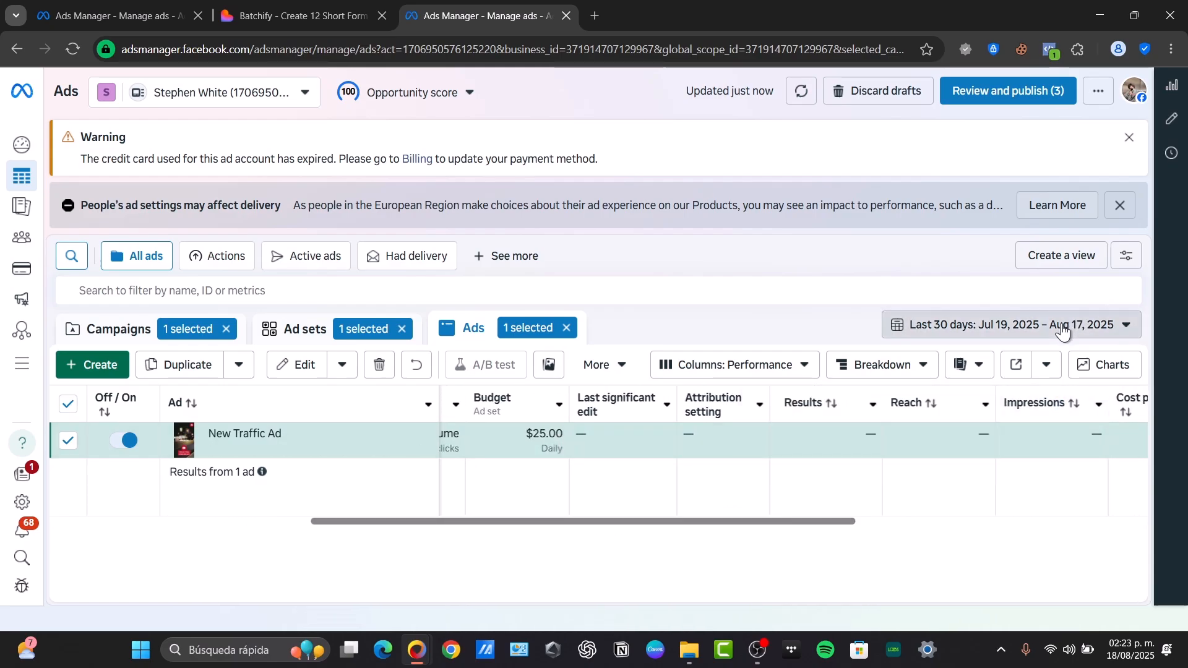
left_click(1009, 325)
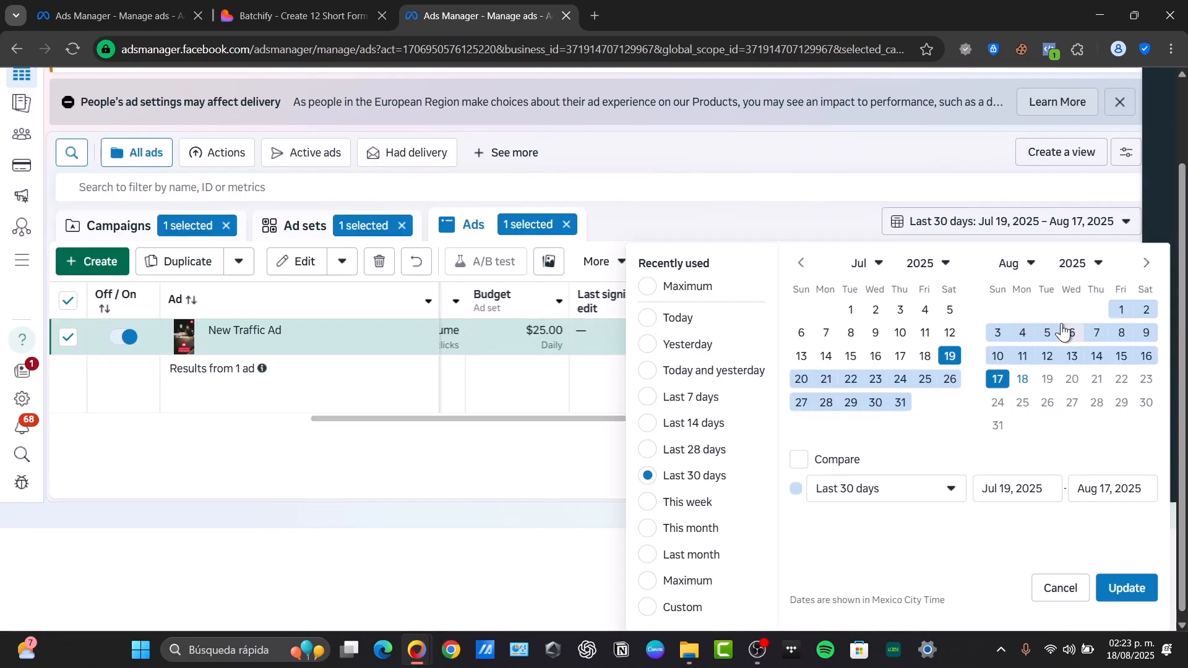
left_click(652, 582)
left_click(1132, 544)
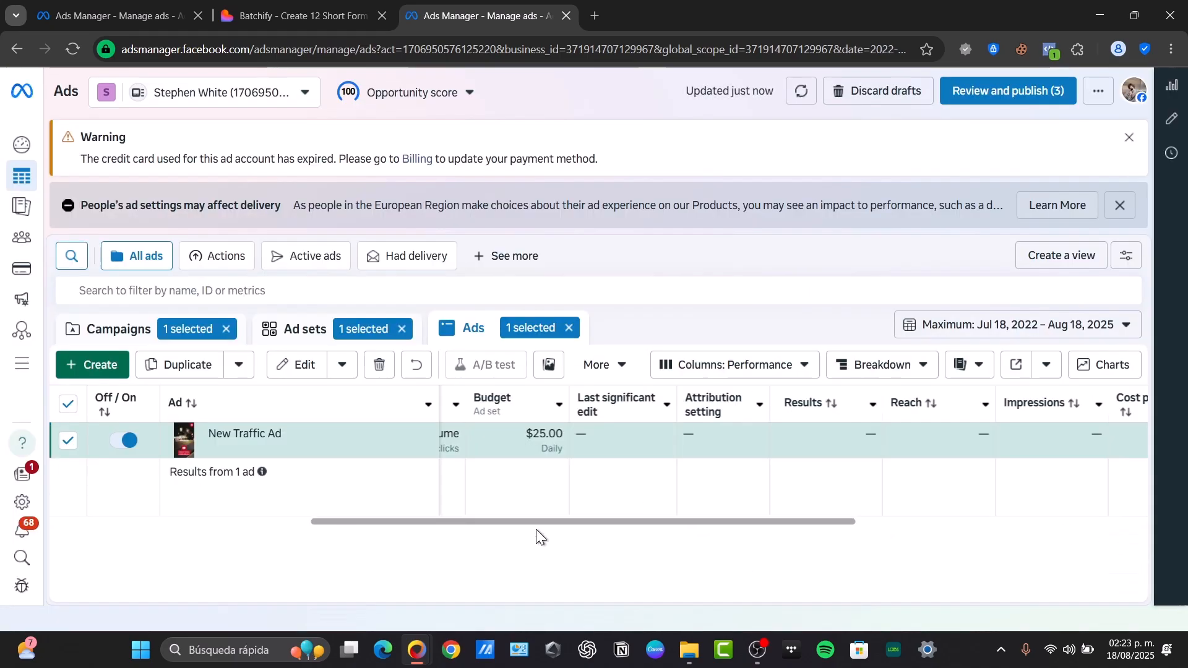
left_click_drag(526, 522, 228, 515)
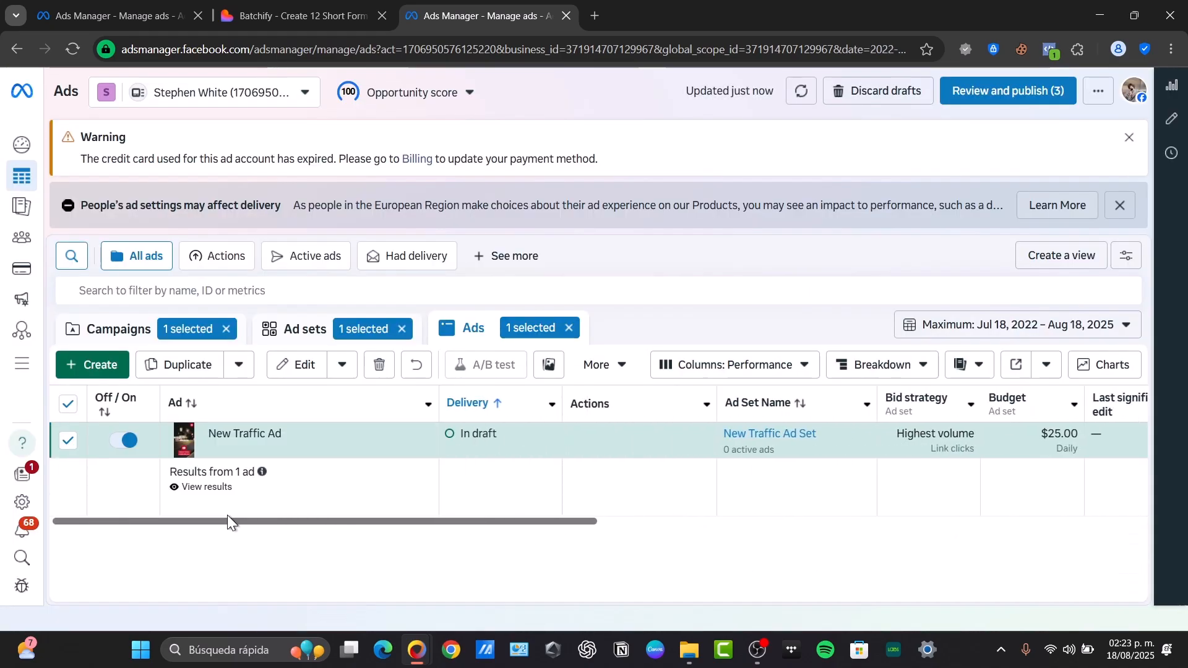
left_click(950, 323)
left_click(1059, 544)
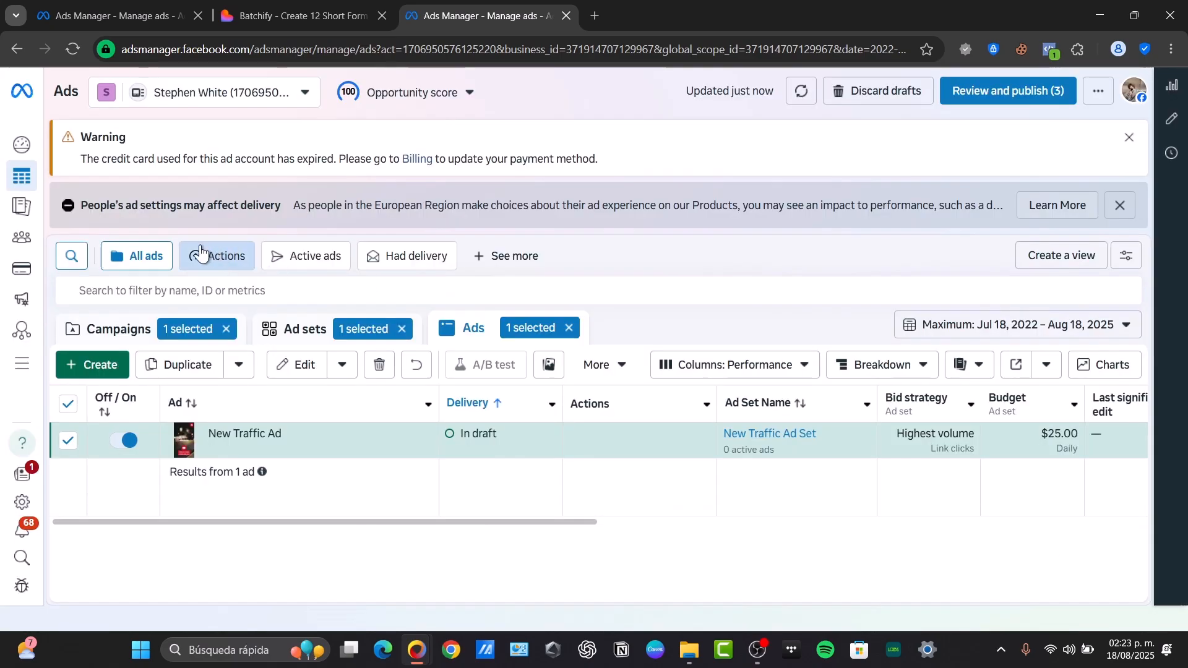
Examine the results, reach, impressions and cost per result of the past campaigns in the campaigns table
left_click(119, 328)
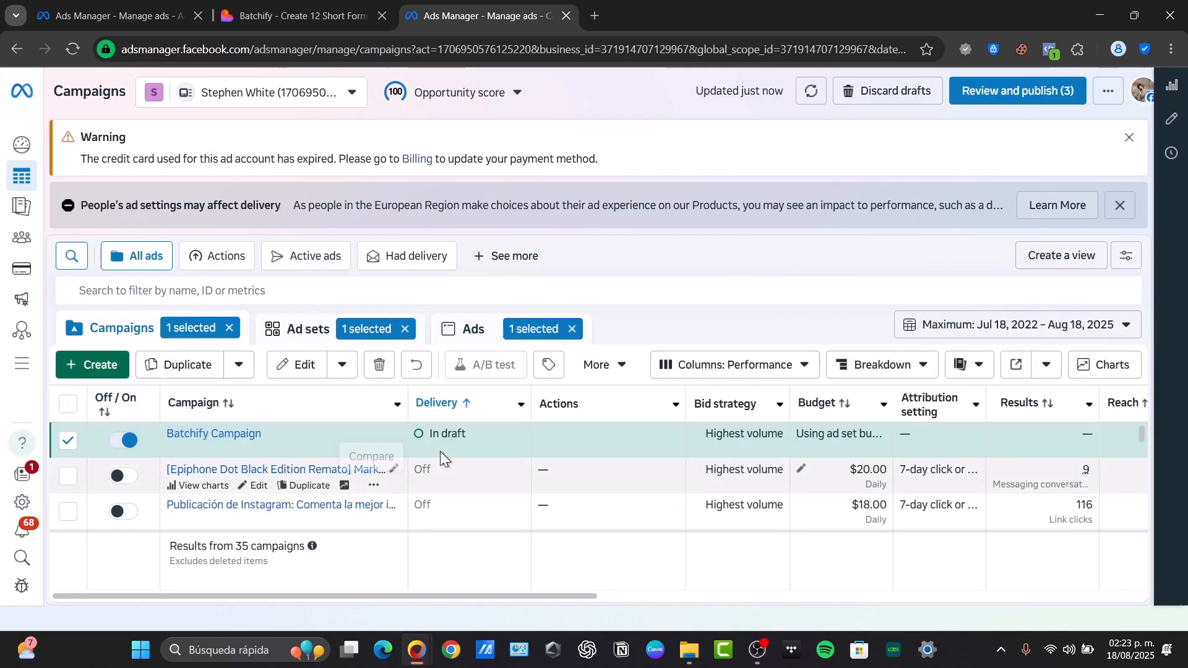
scroll(628, 469, "down", 10)
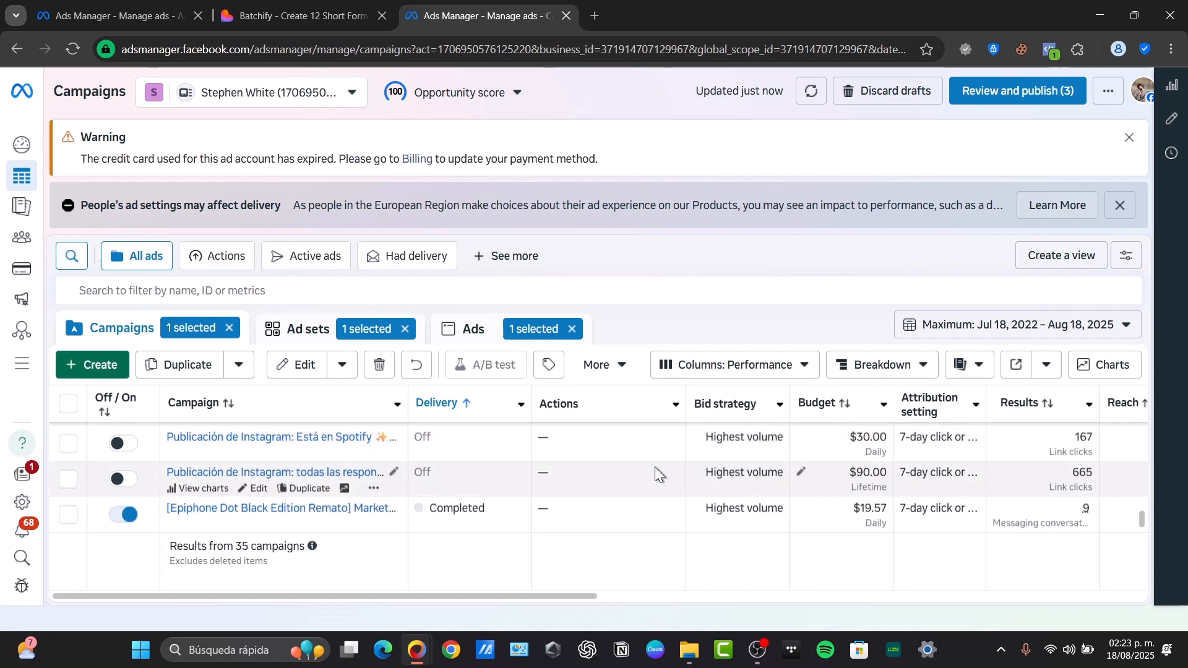
left_click_drag(436, 594, 905, 590)
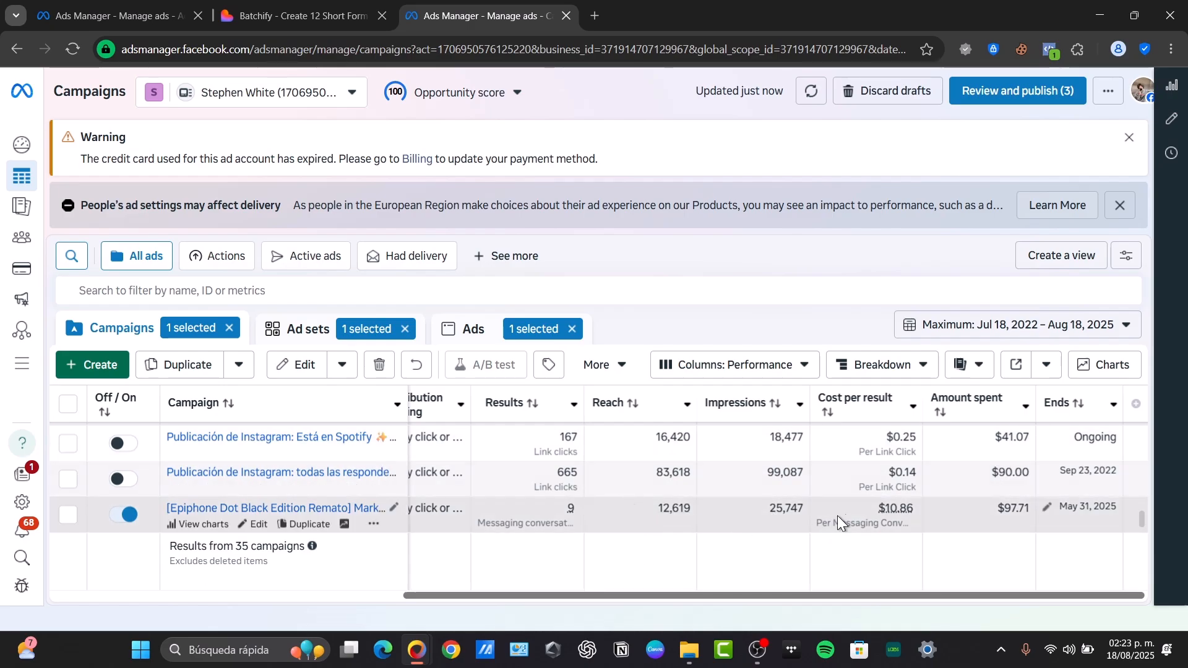
left_click_drag(872, 506, 923, 510)
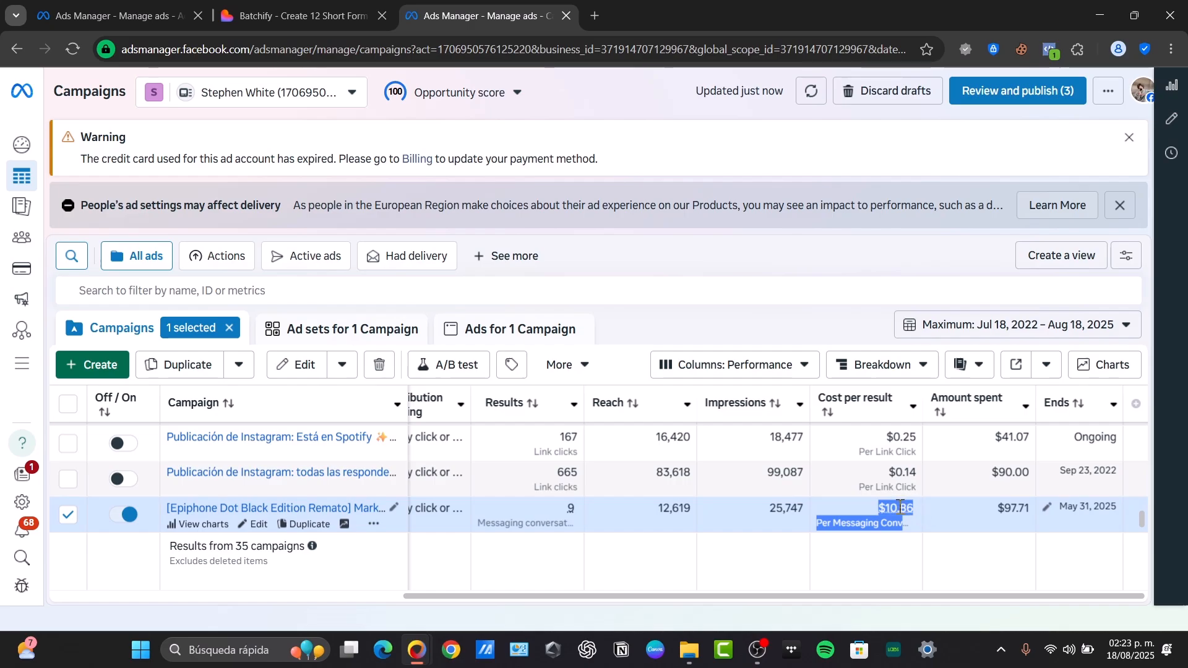
Examine the performance overview, demographics and platform breakdown of the "Instagram Post" ad set in the "Publicación de Instagram: todas las respondemos" campaign, and close the charts
left_click(902, 473)
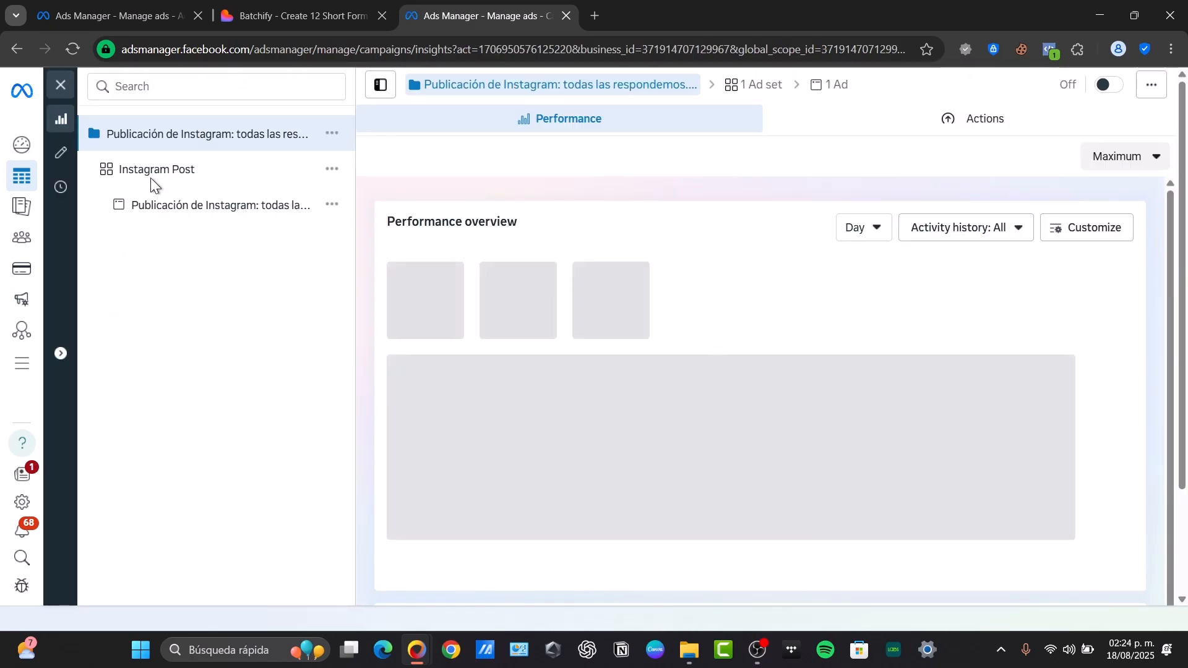
left_click(189, 174)
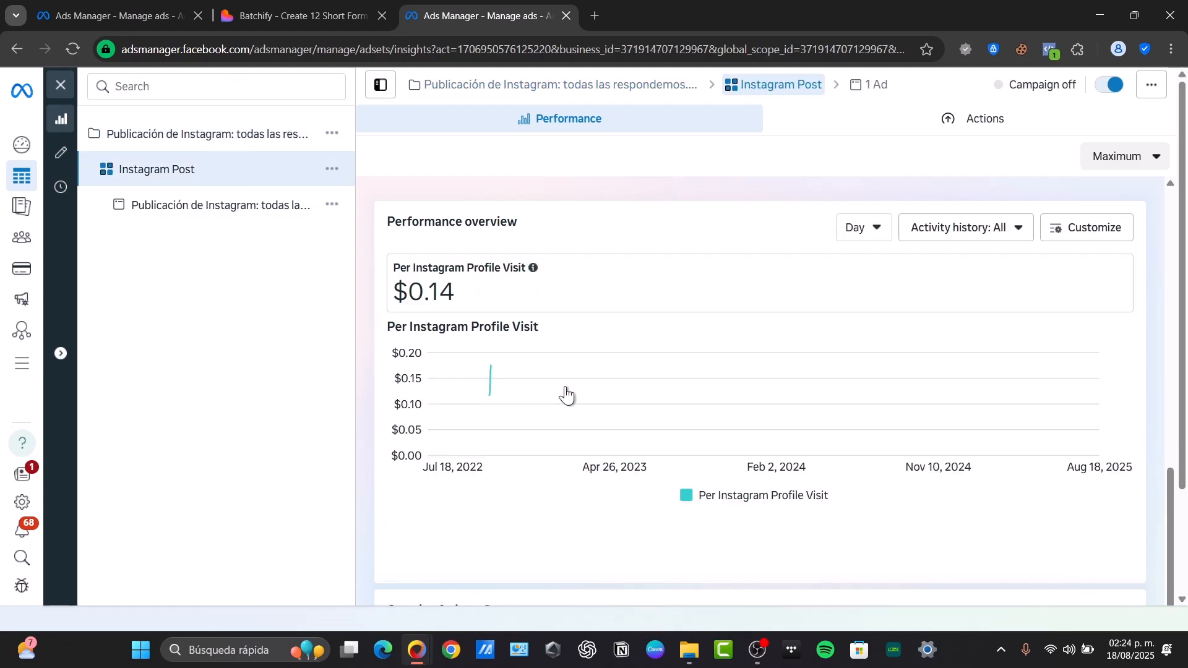
scroll(563, 395, "down", 5)
scroll(647, 414, "down", 2)
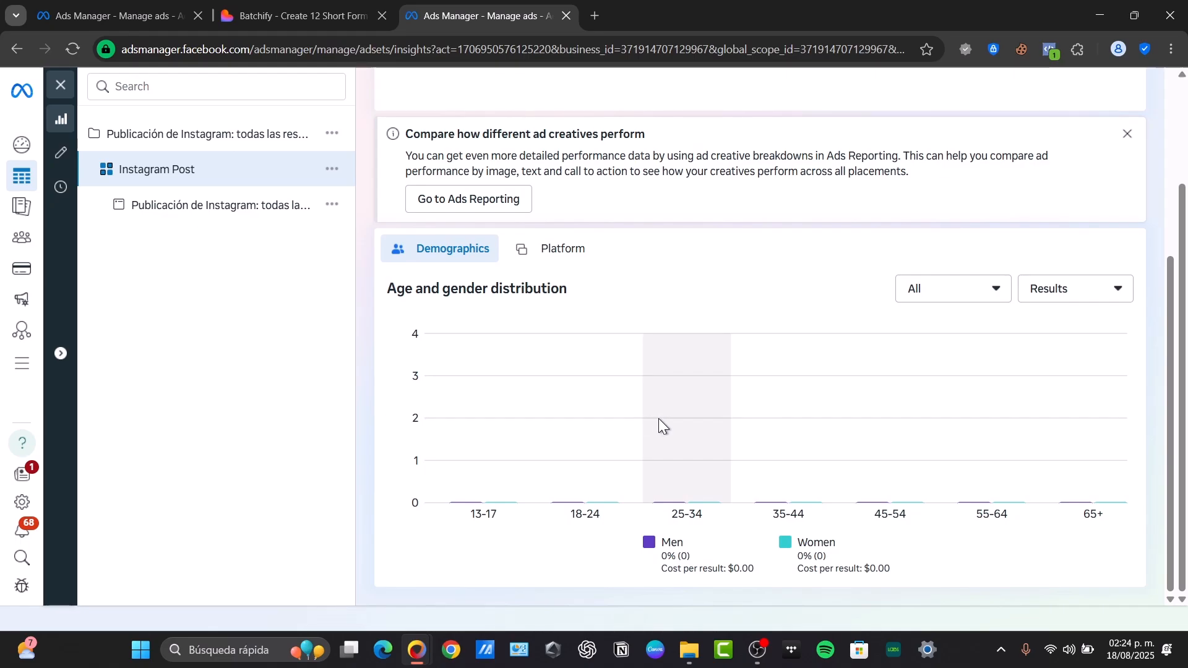
left_click(581, 259)
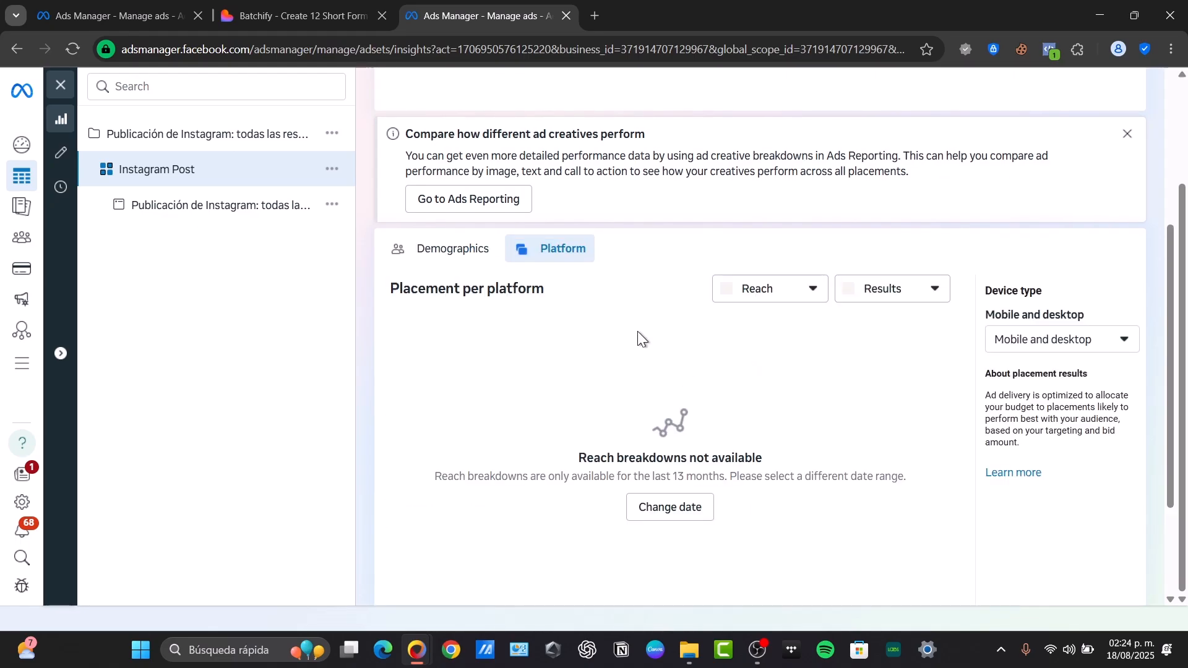
left_click(60, 86)
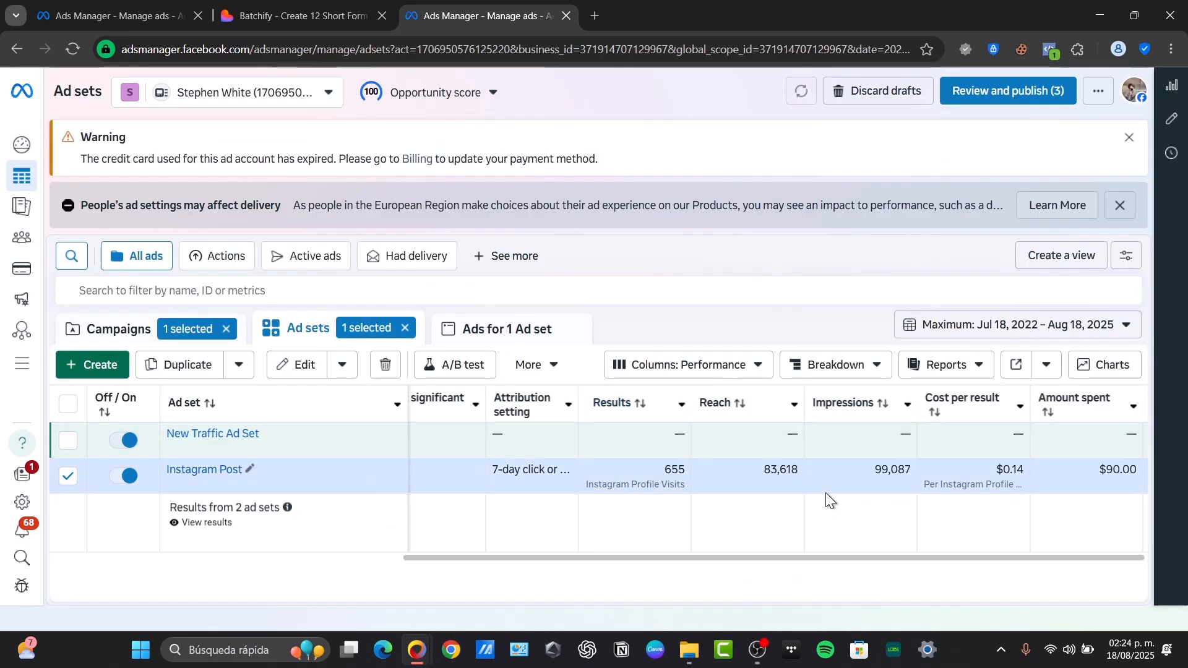